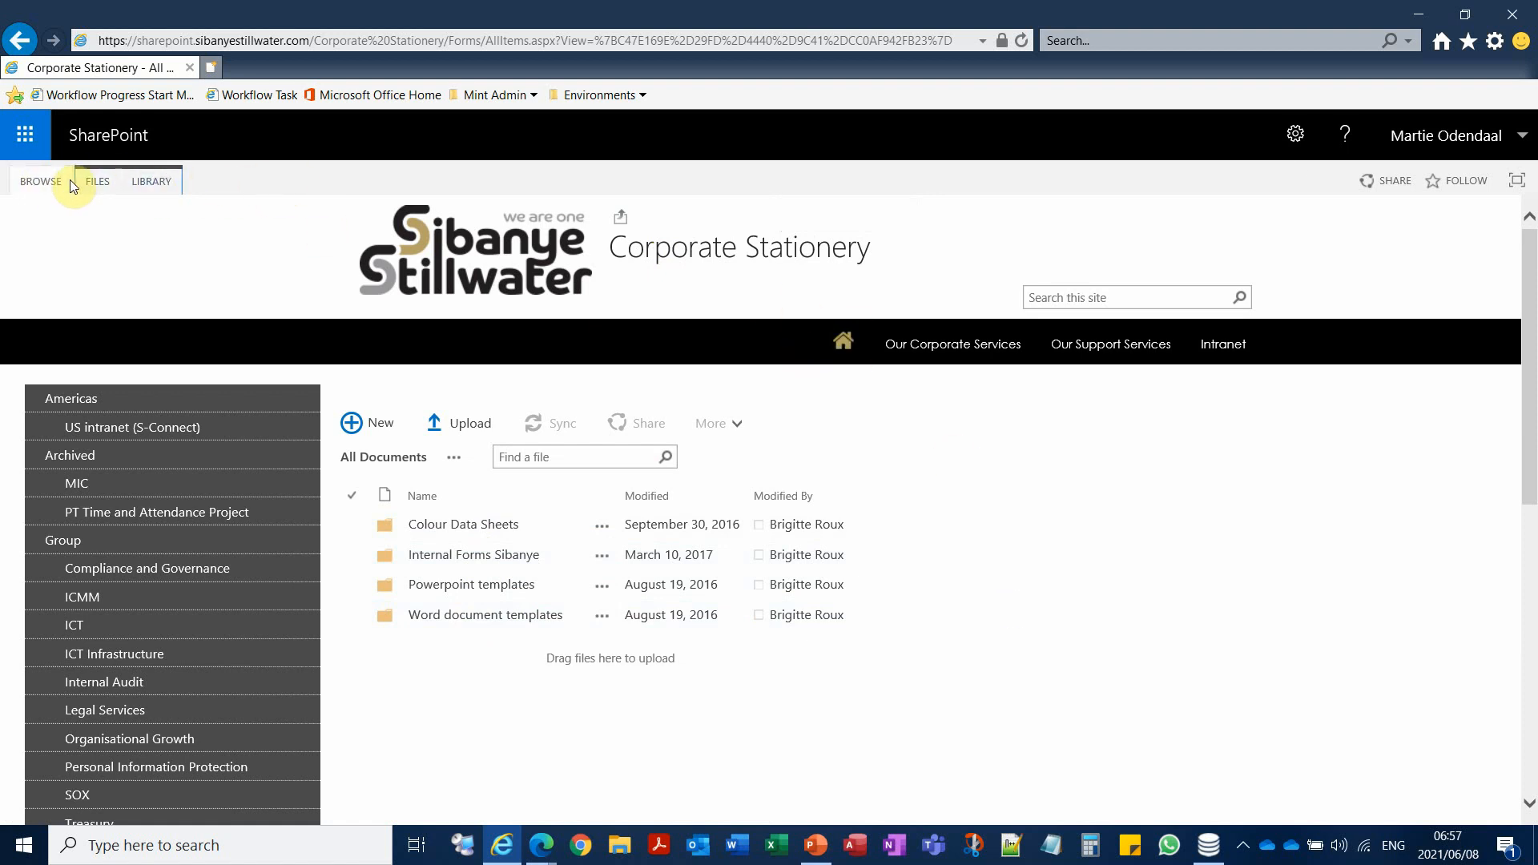
left_click(156, 183)
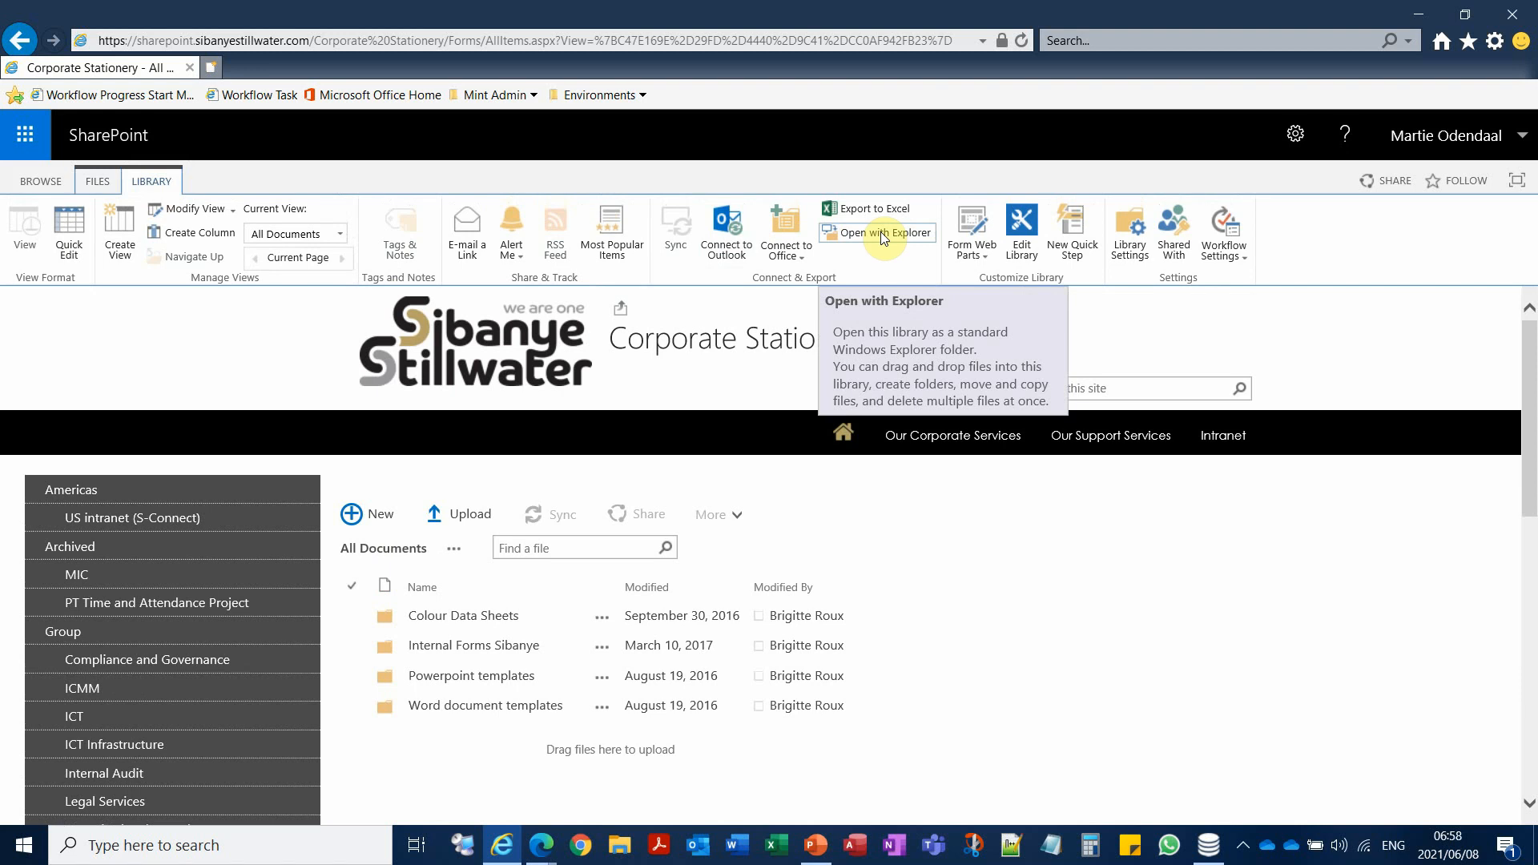
left_click(881, 232)
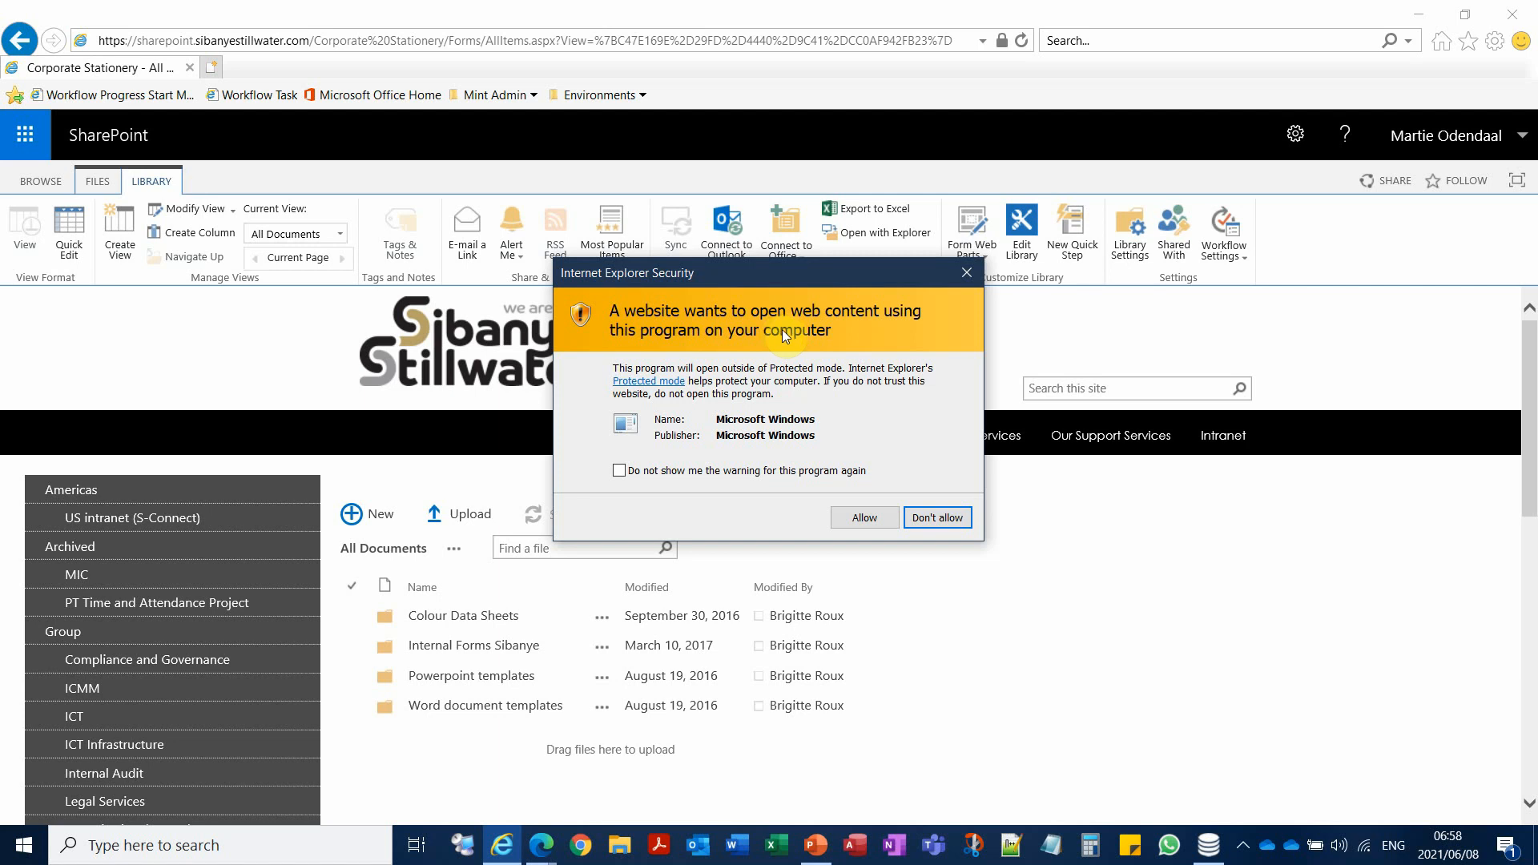
left_click(935, 517)
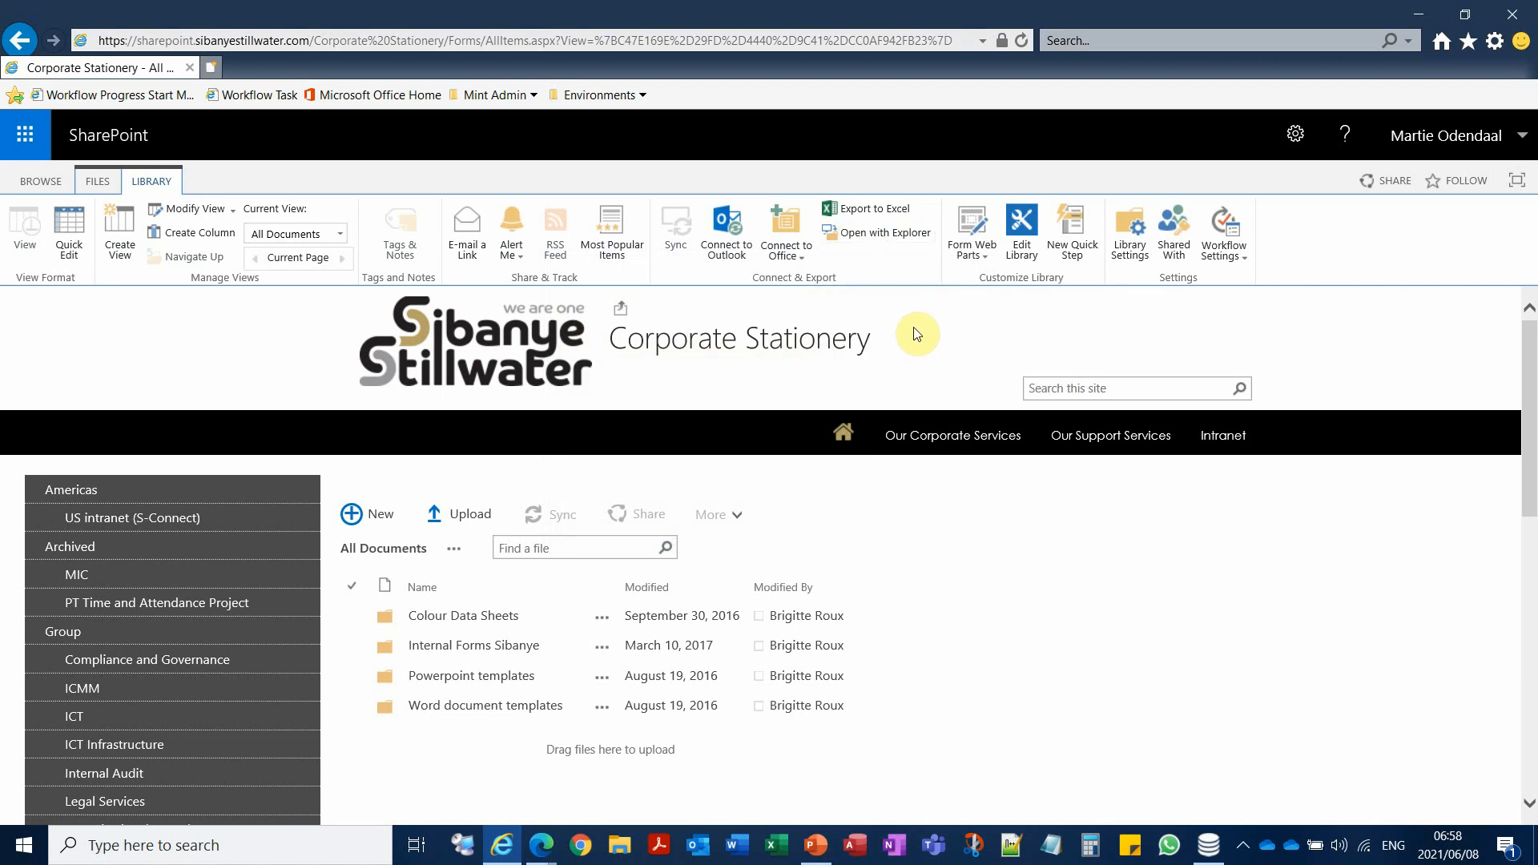
Step: Switch to the Corporate Stationery library in Microsoft Edge and copy its web address up to and including "Corporate%20Stationery"
mouse_move(536, 860)
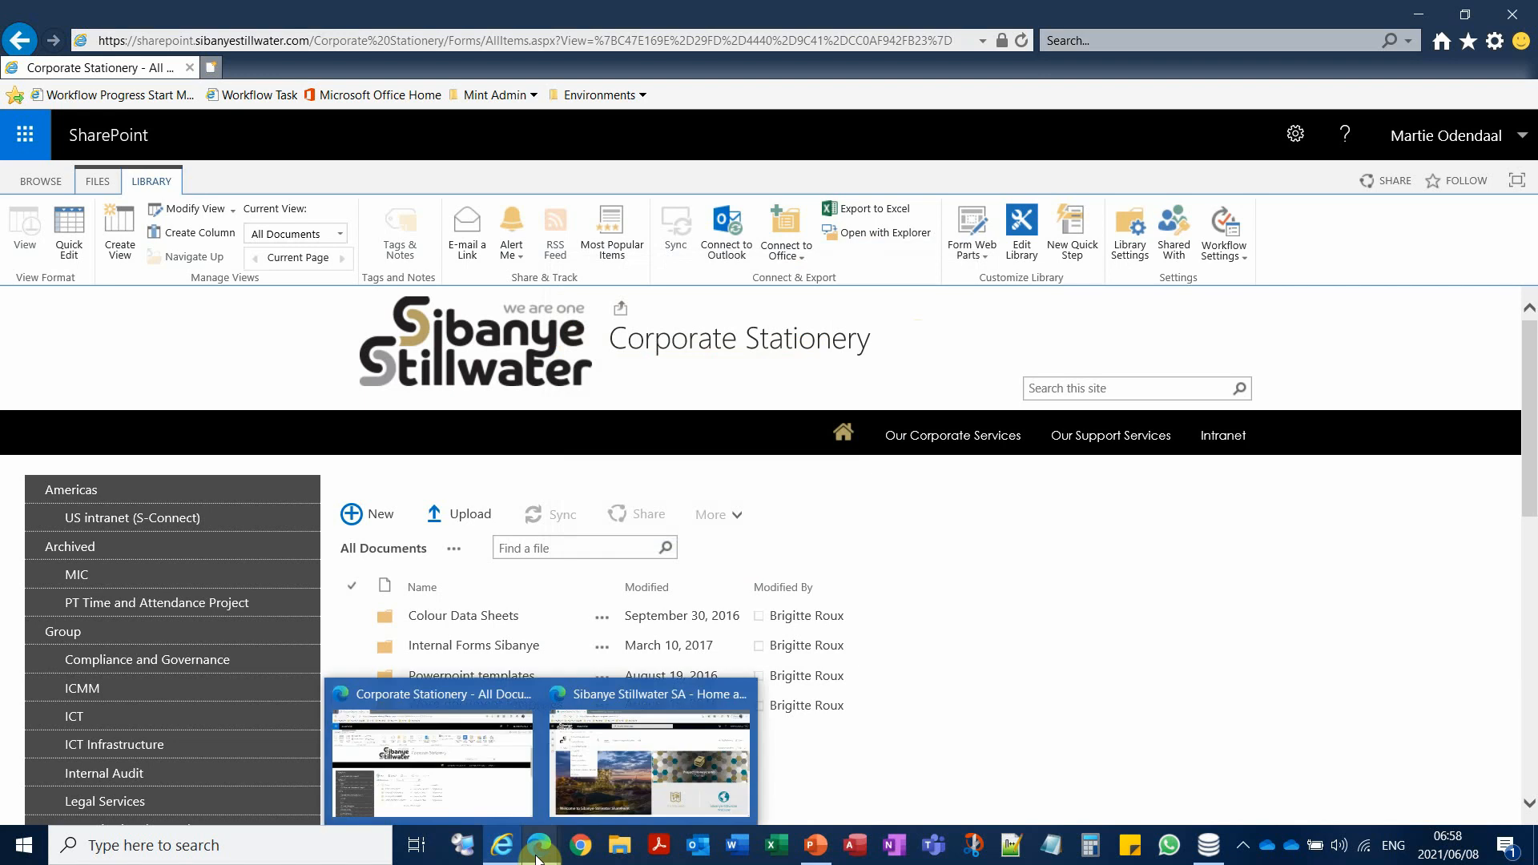
left_click(492, 801)
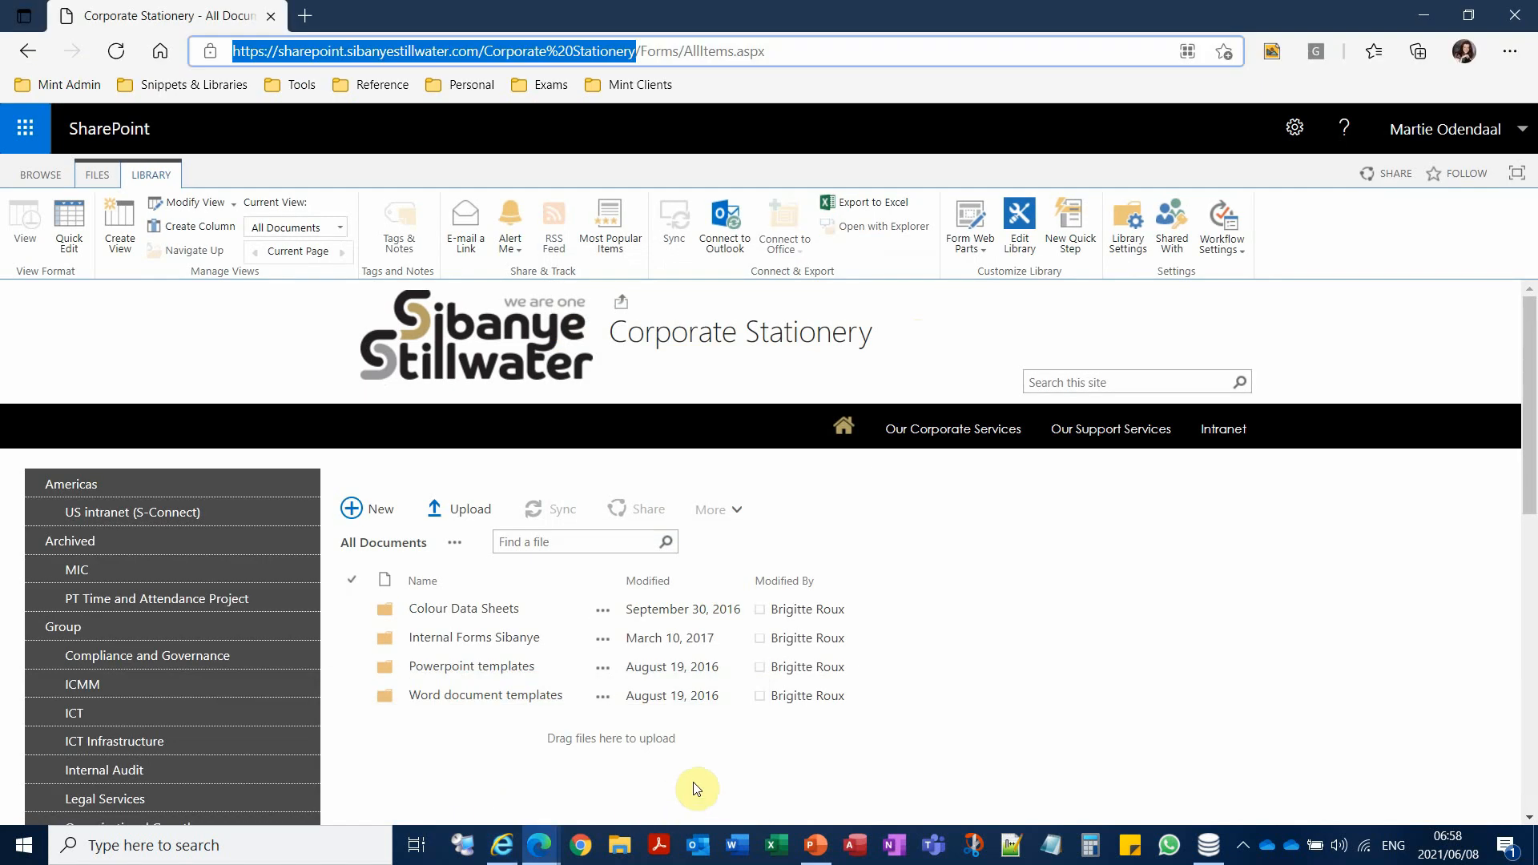
left_click(889, 789)
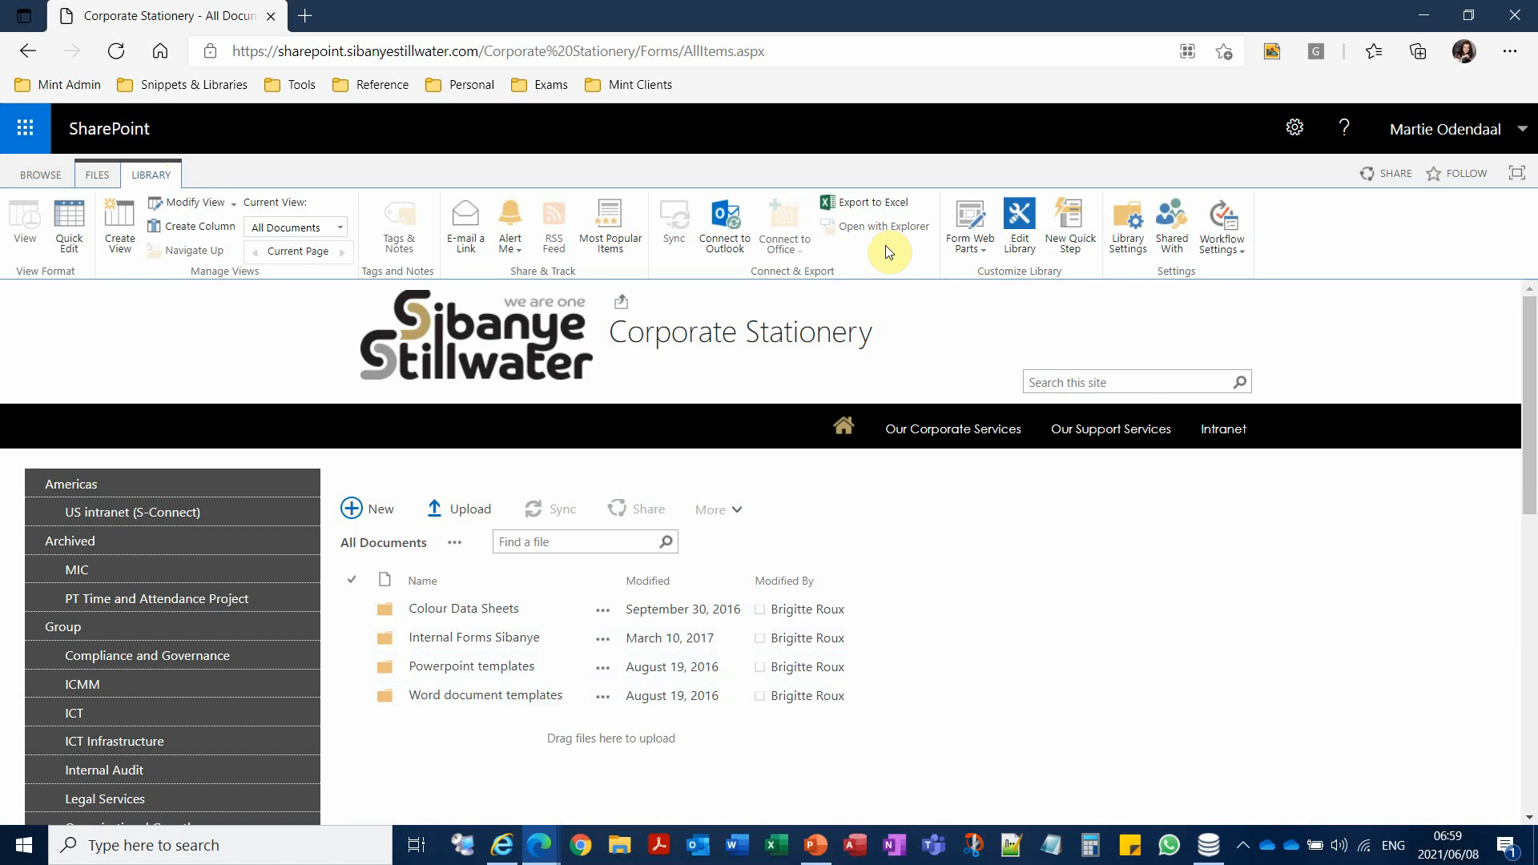
left_click(821, 53)
left_click(573, 49)
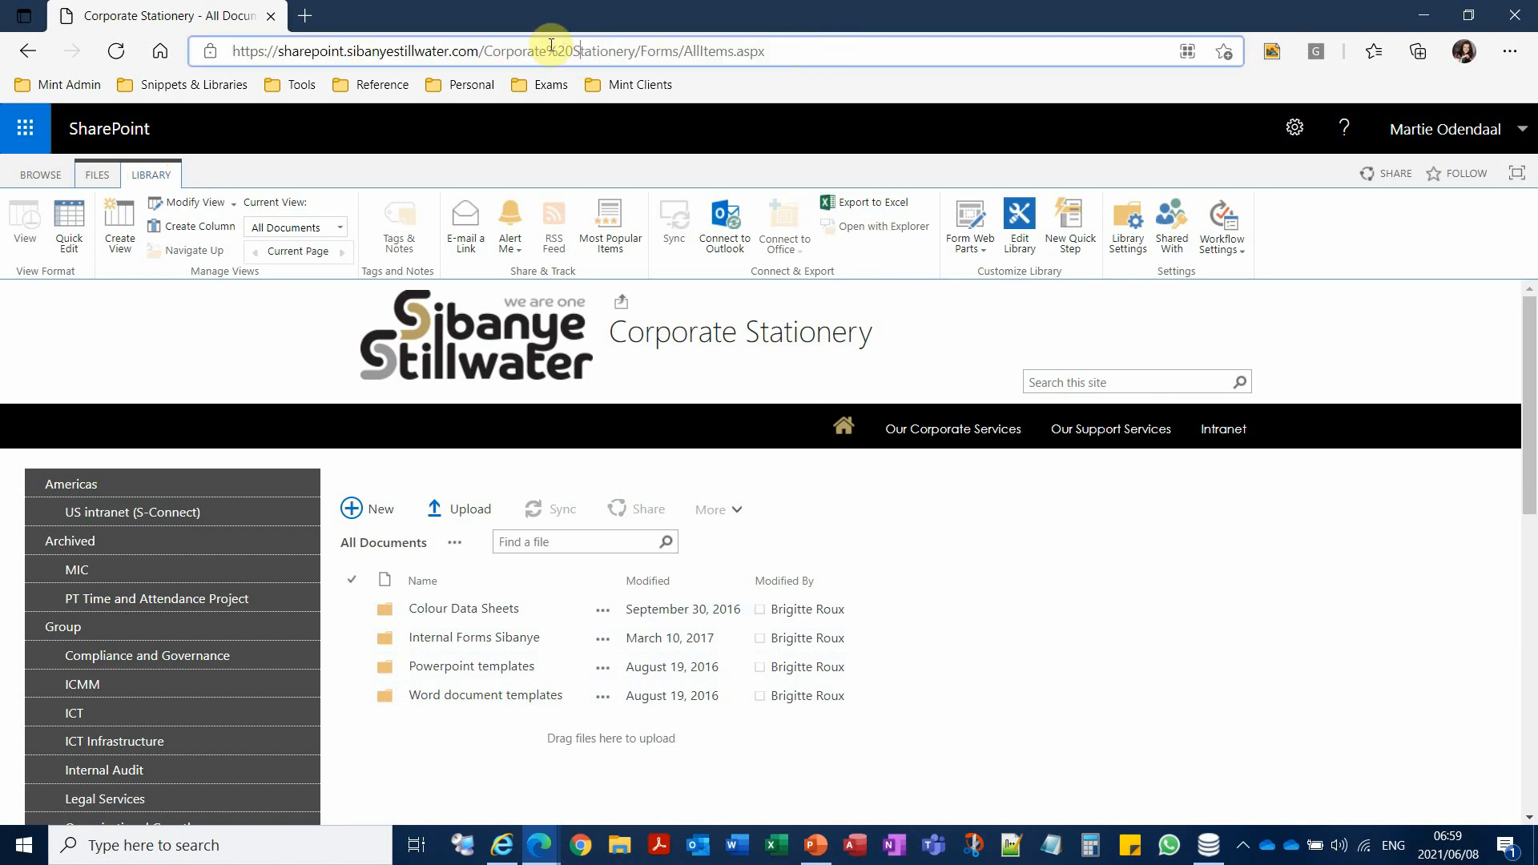
left_click(345, 51)
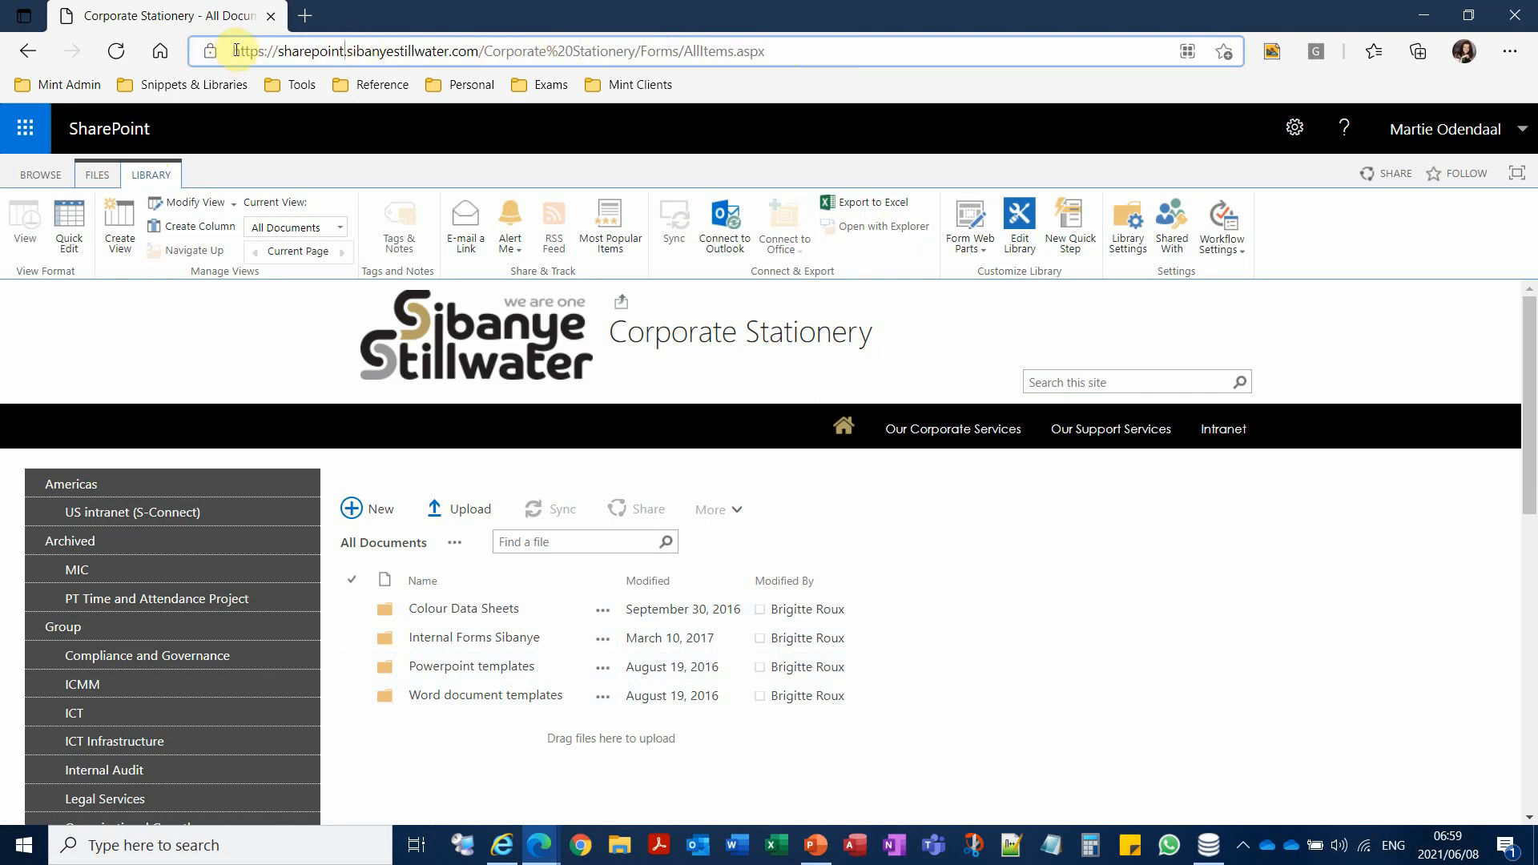
left_click_drag(235, 50, 637, 52)
key("ctrl+c")
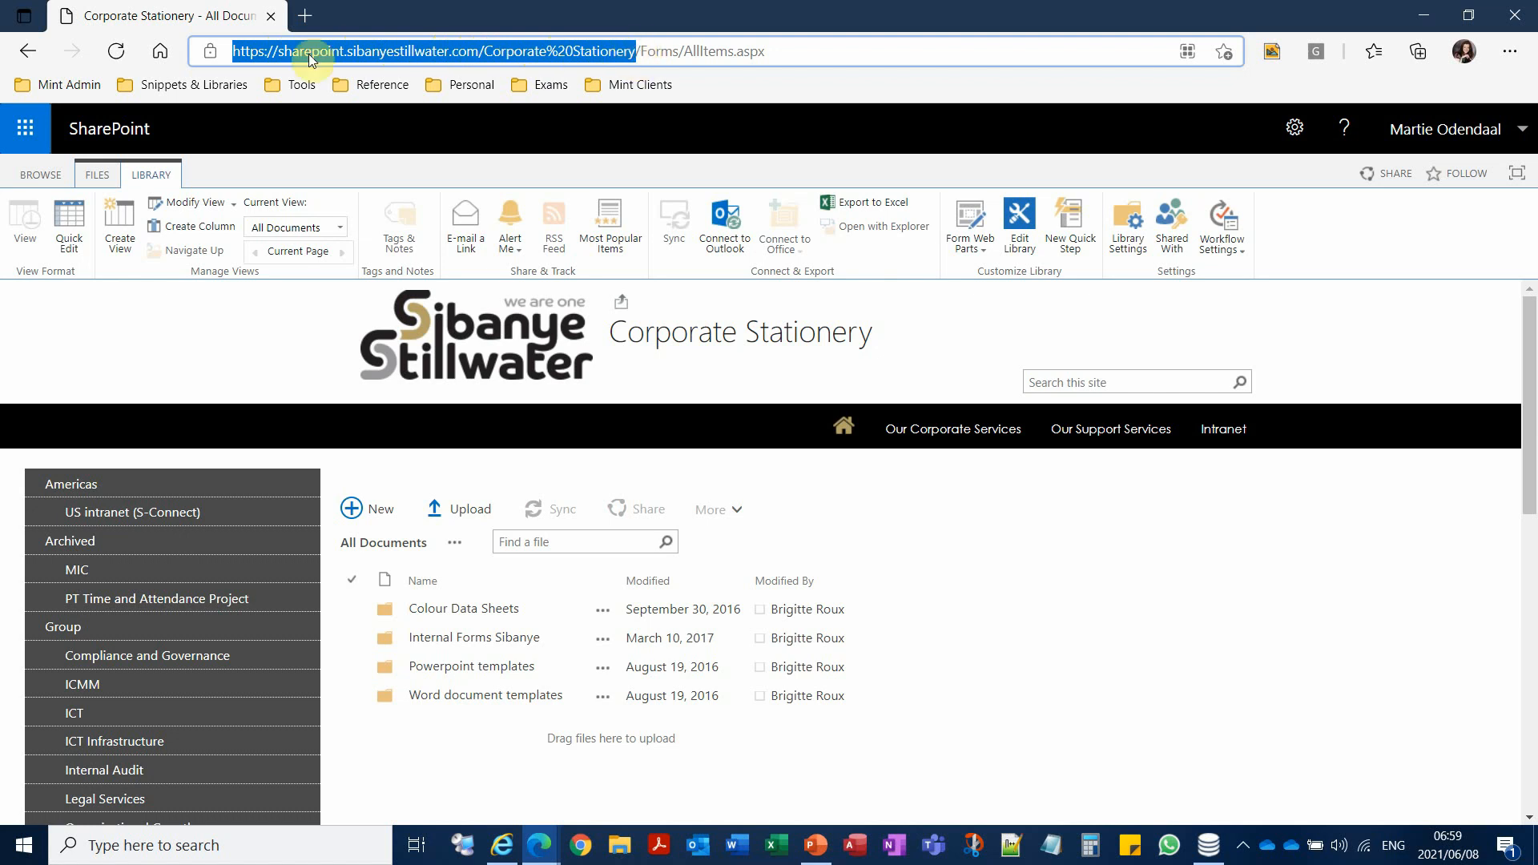
right_click(503, 51)
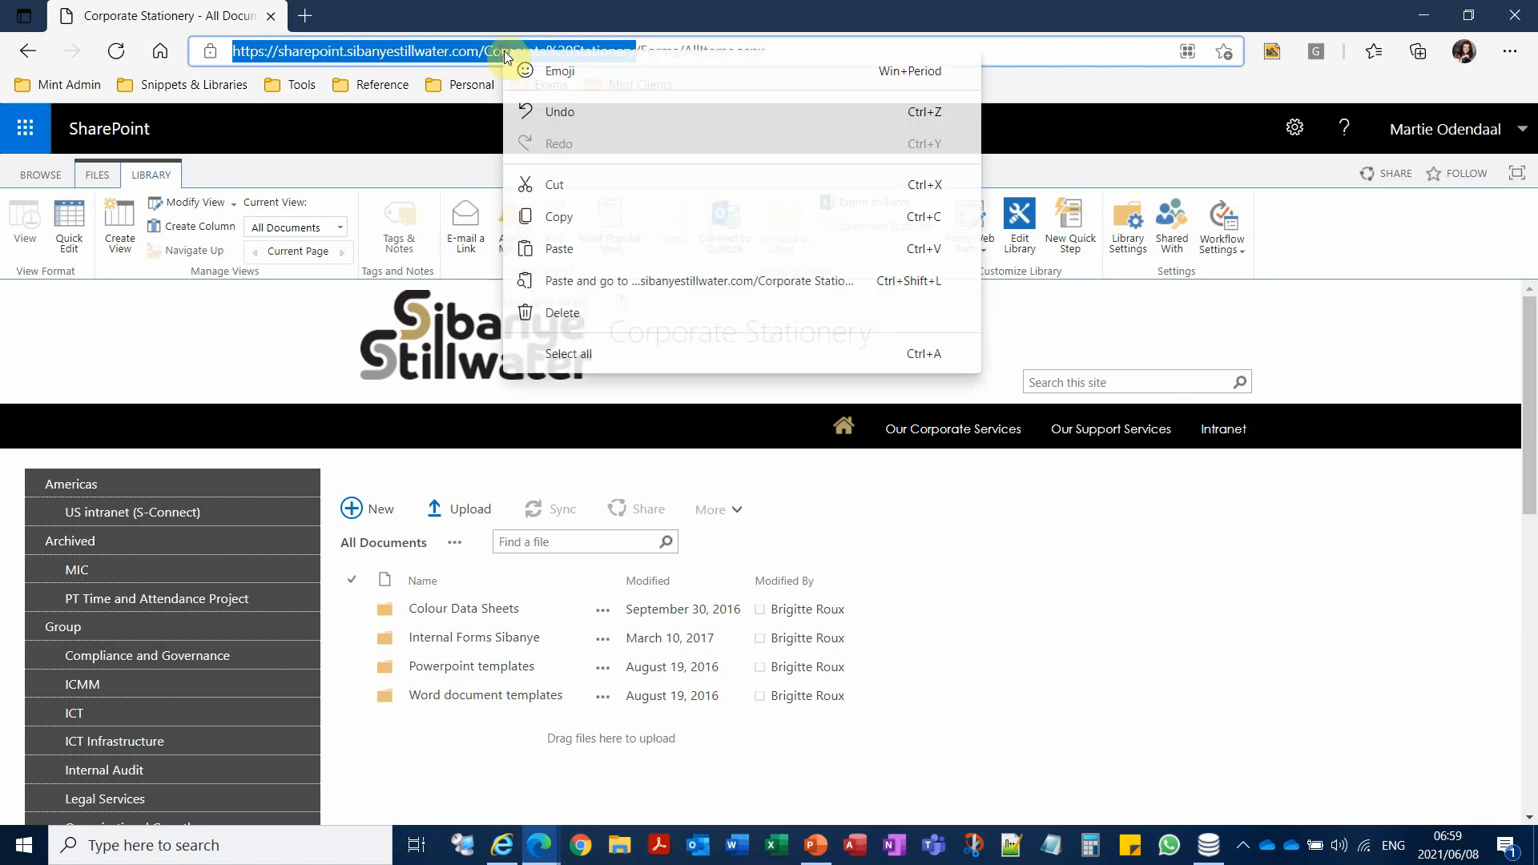
left_click(568, 216)
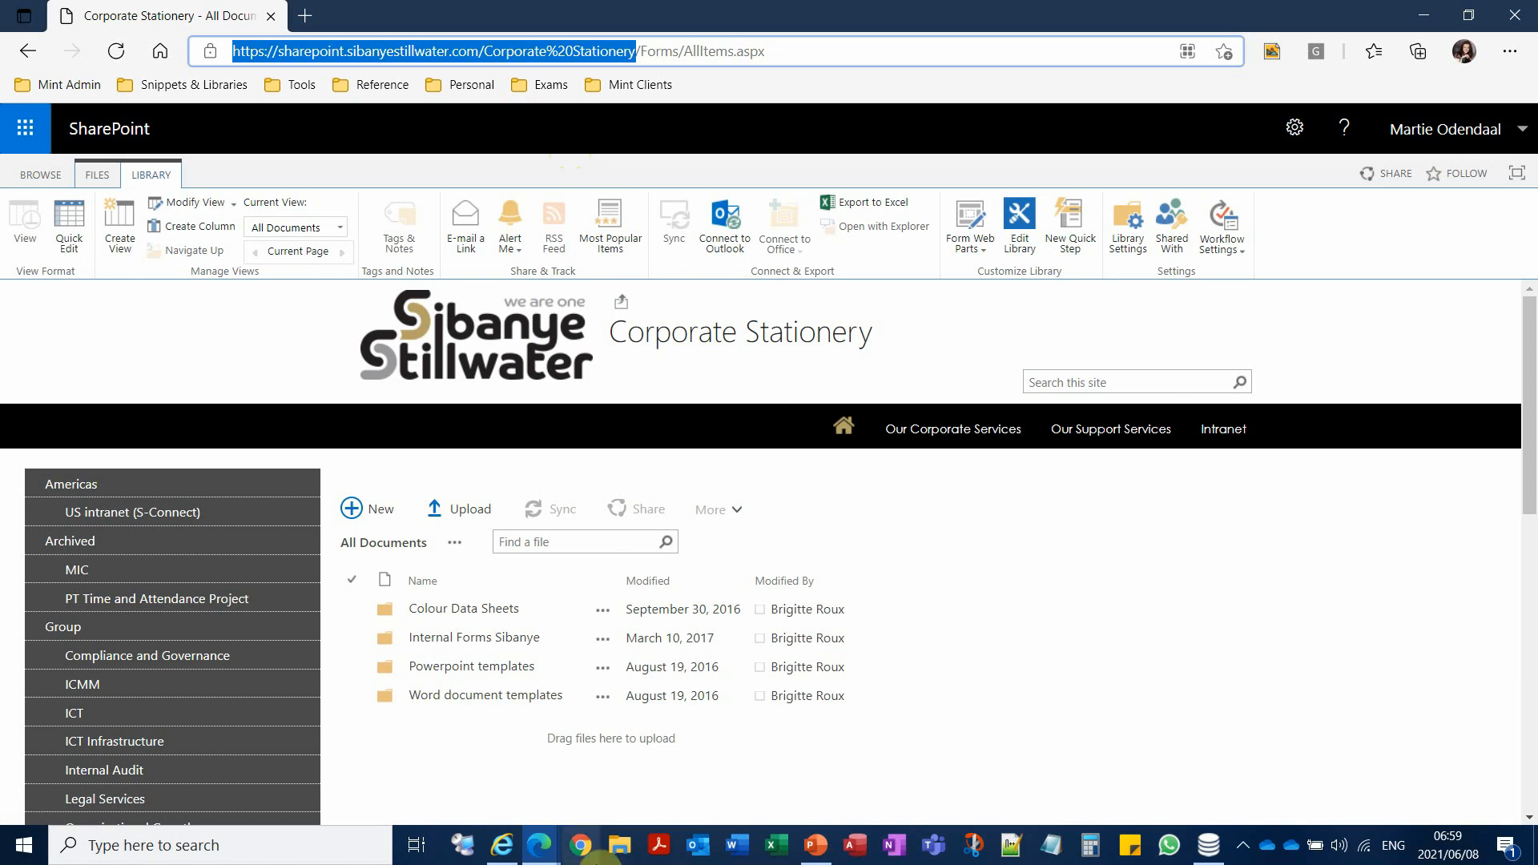
Step: Open the copied Corporate Stationery library address in File Explorer and reposition the window over the browser
left_click(622, 854)
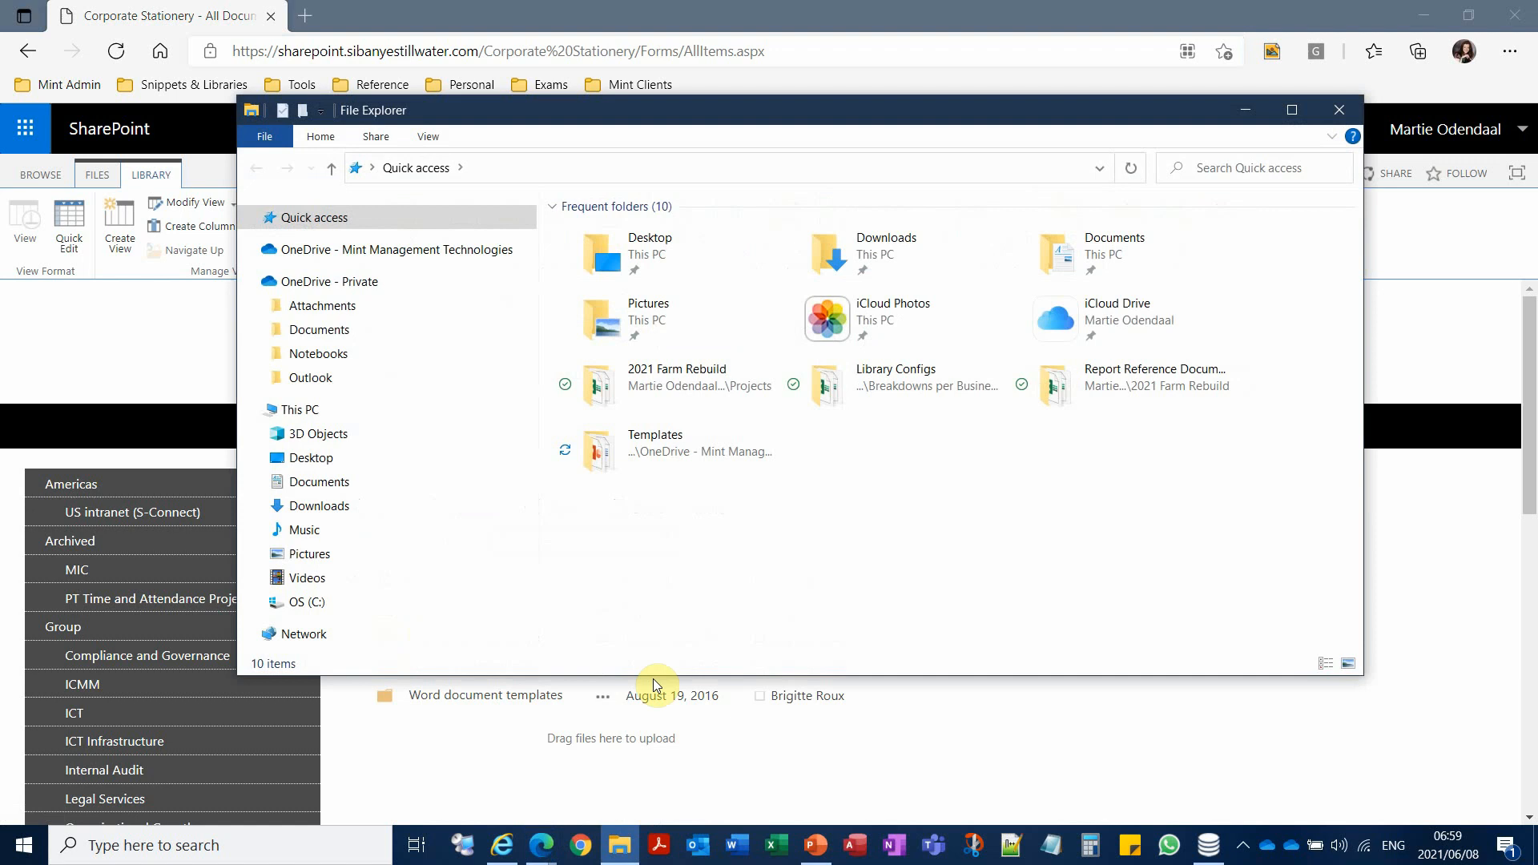
left_click(634, 170)
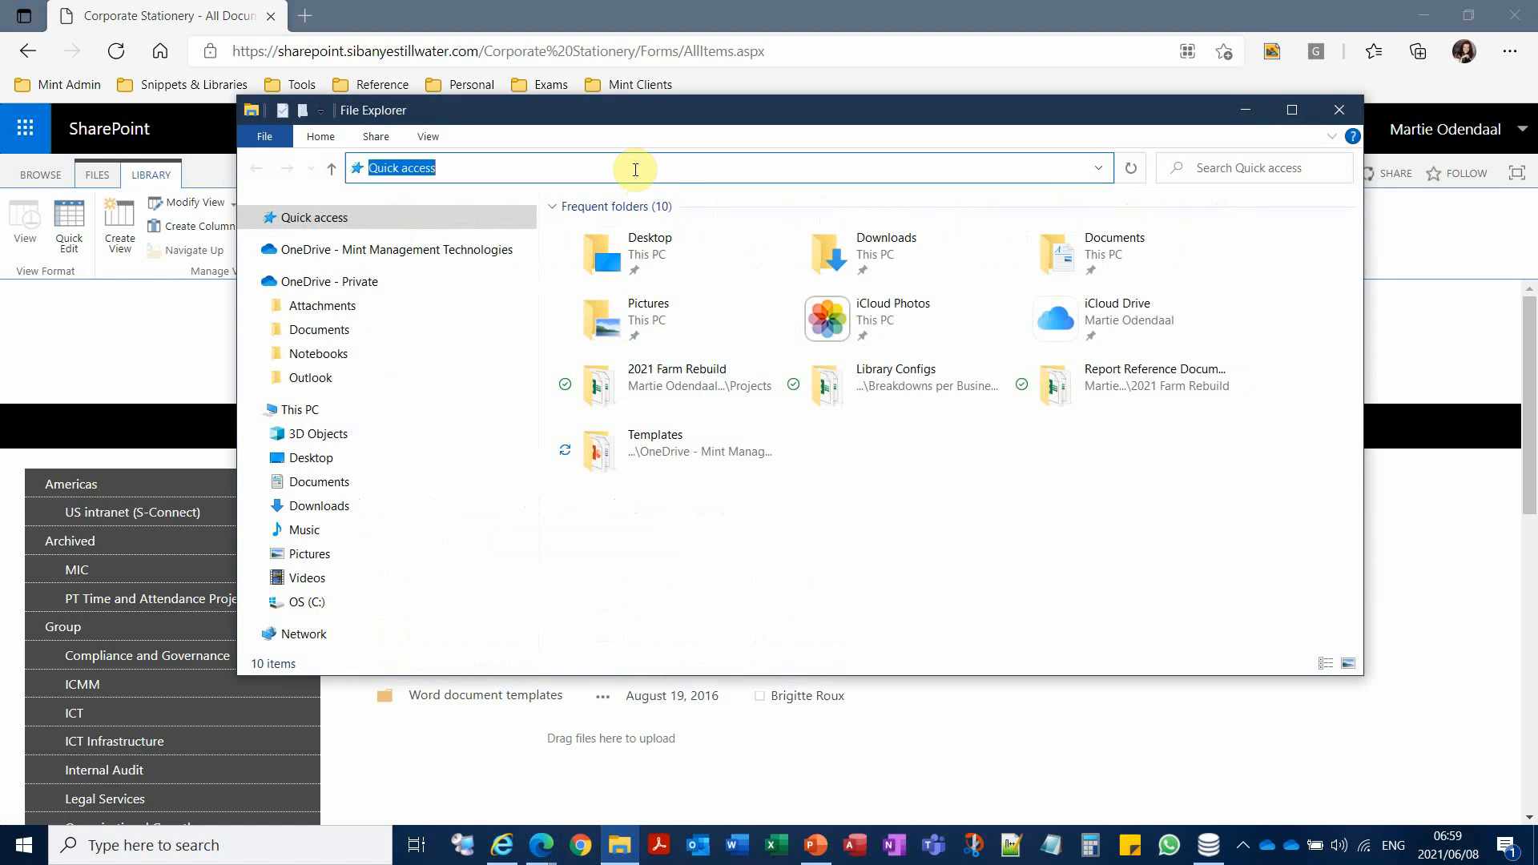
key("ctrl+v")
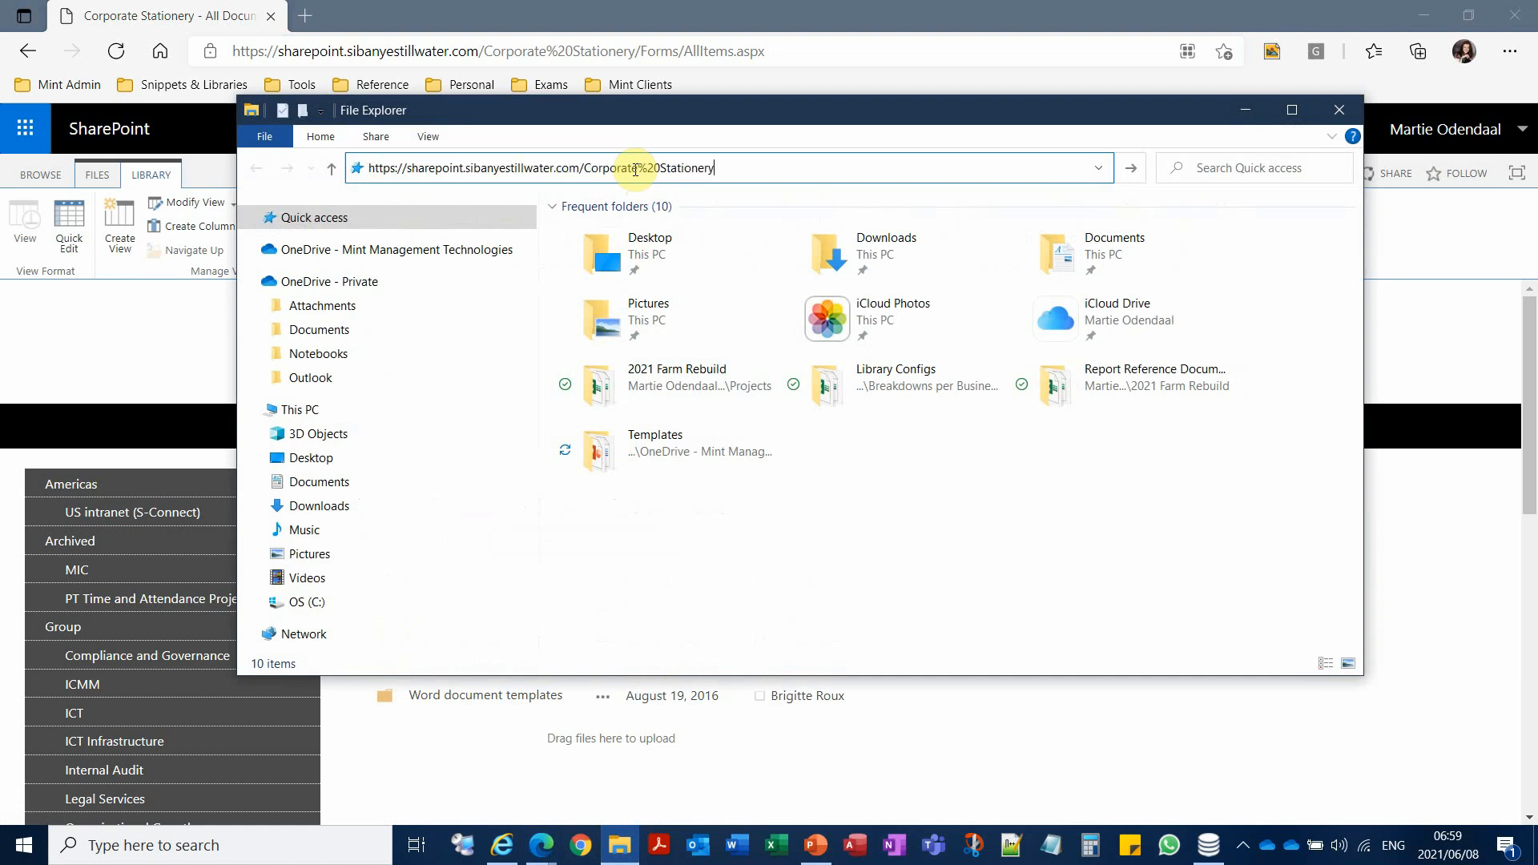
key("Return")
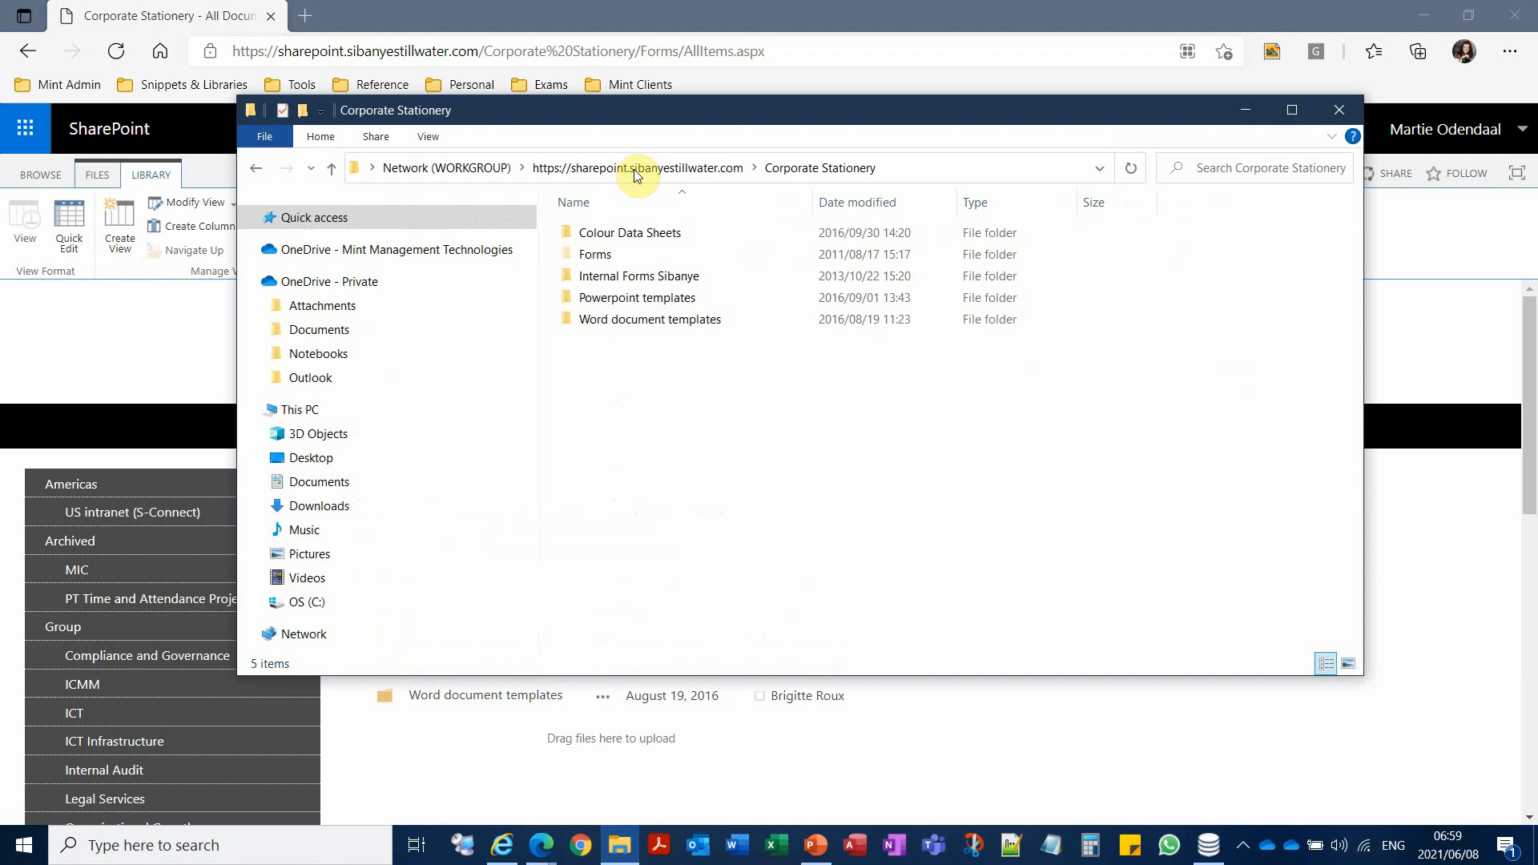
left_click_drag(650, 109, 865, 78)
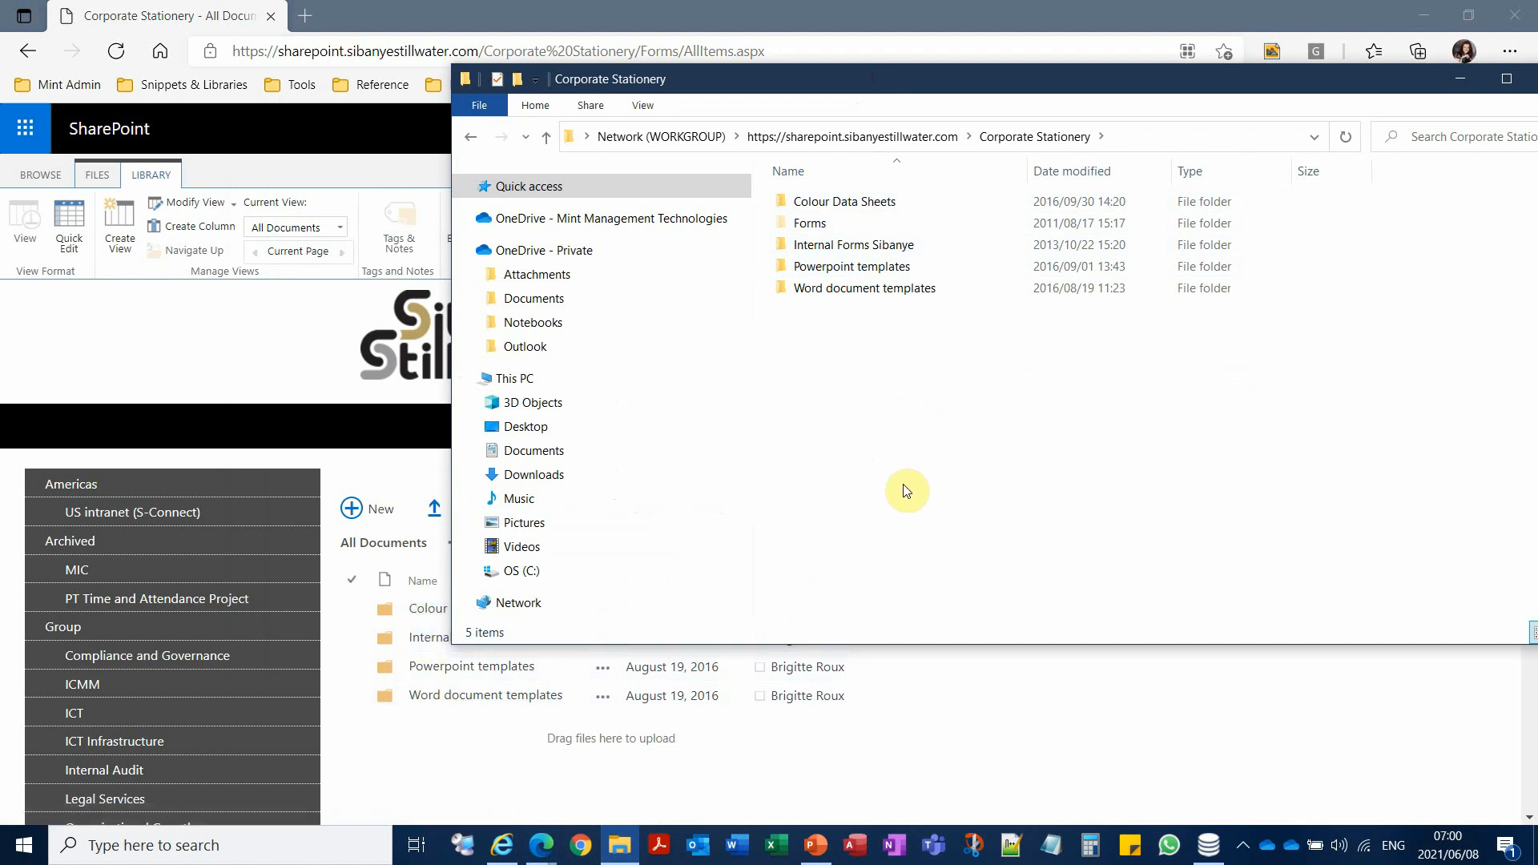
left_click_drag(819, 78, 674, 122)
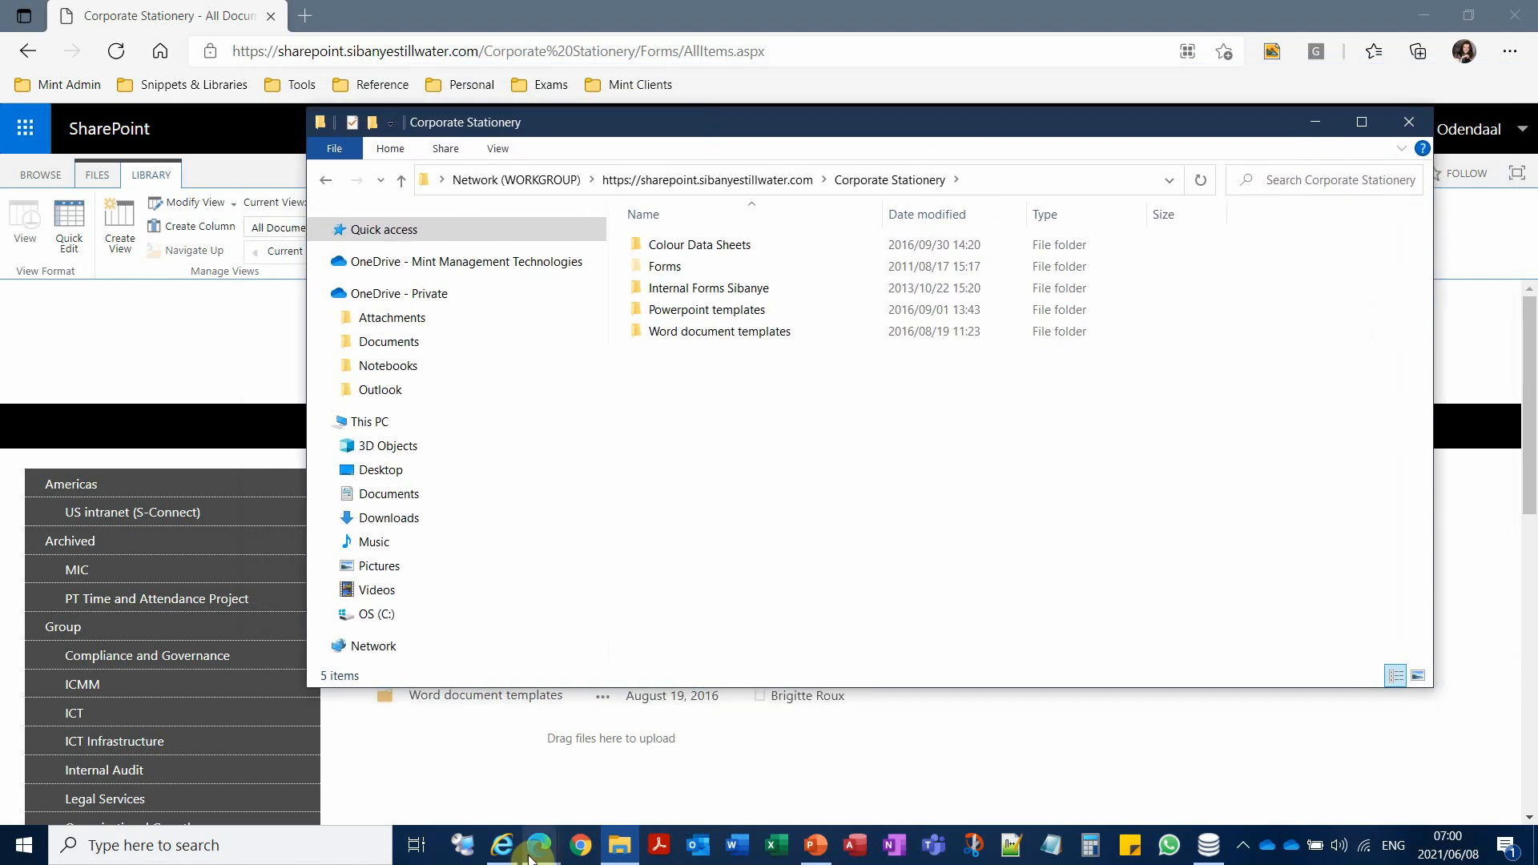
Step: Switch to the Sibanye Stillwater SA home page in Microsoft Edge and try to open the Business Development site, returning home
mouse_move(540, 845)
left_click(569, 804)
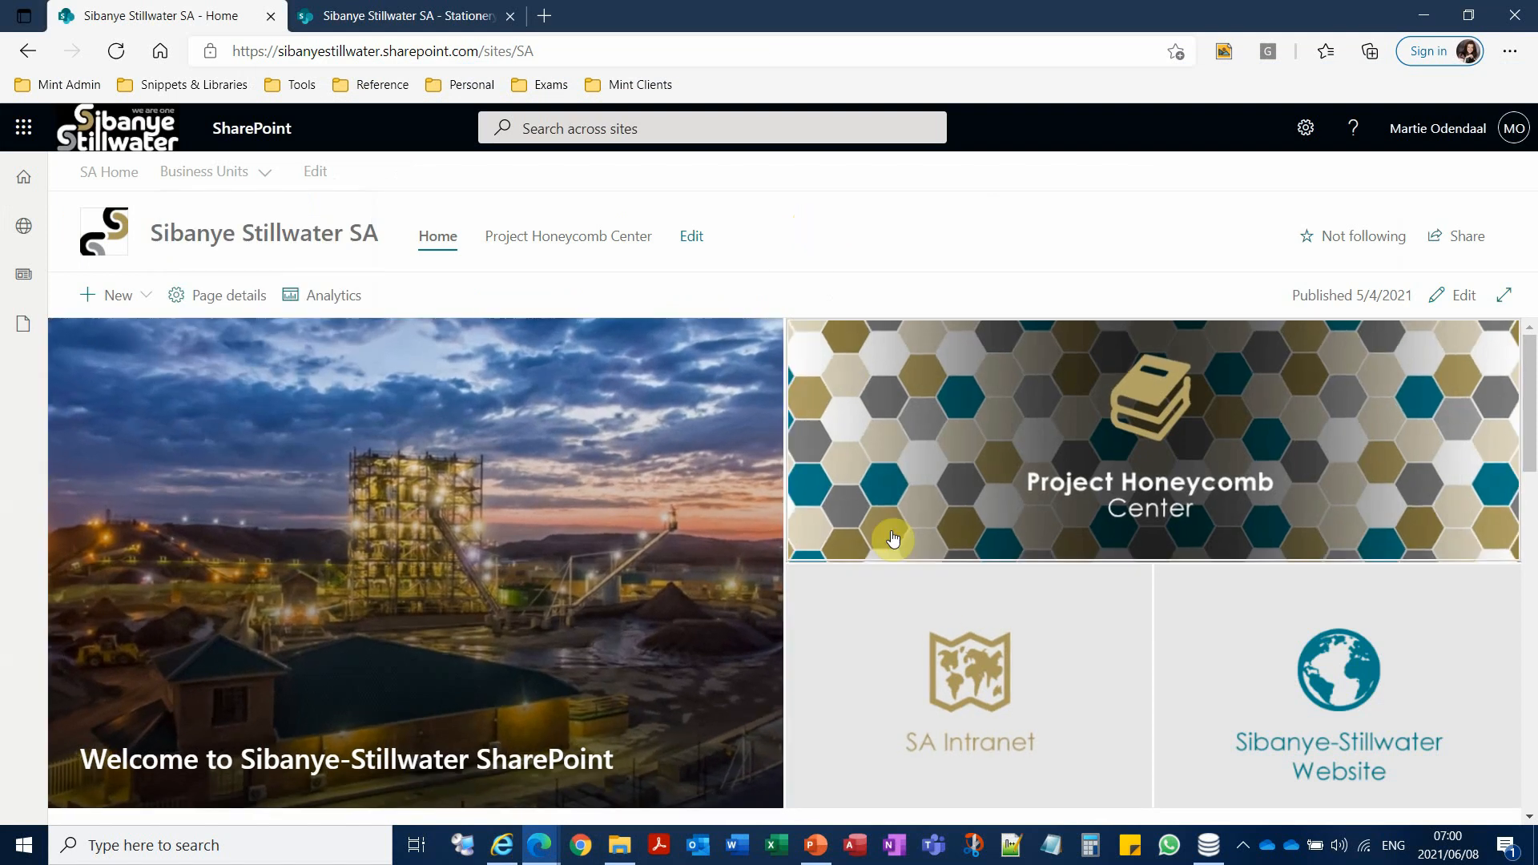
scroll(906, 623, "down", 4)
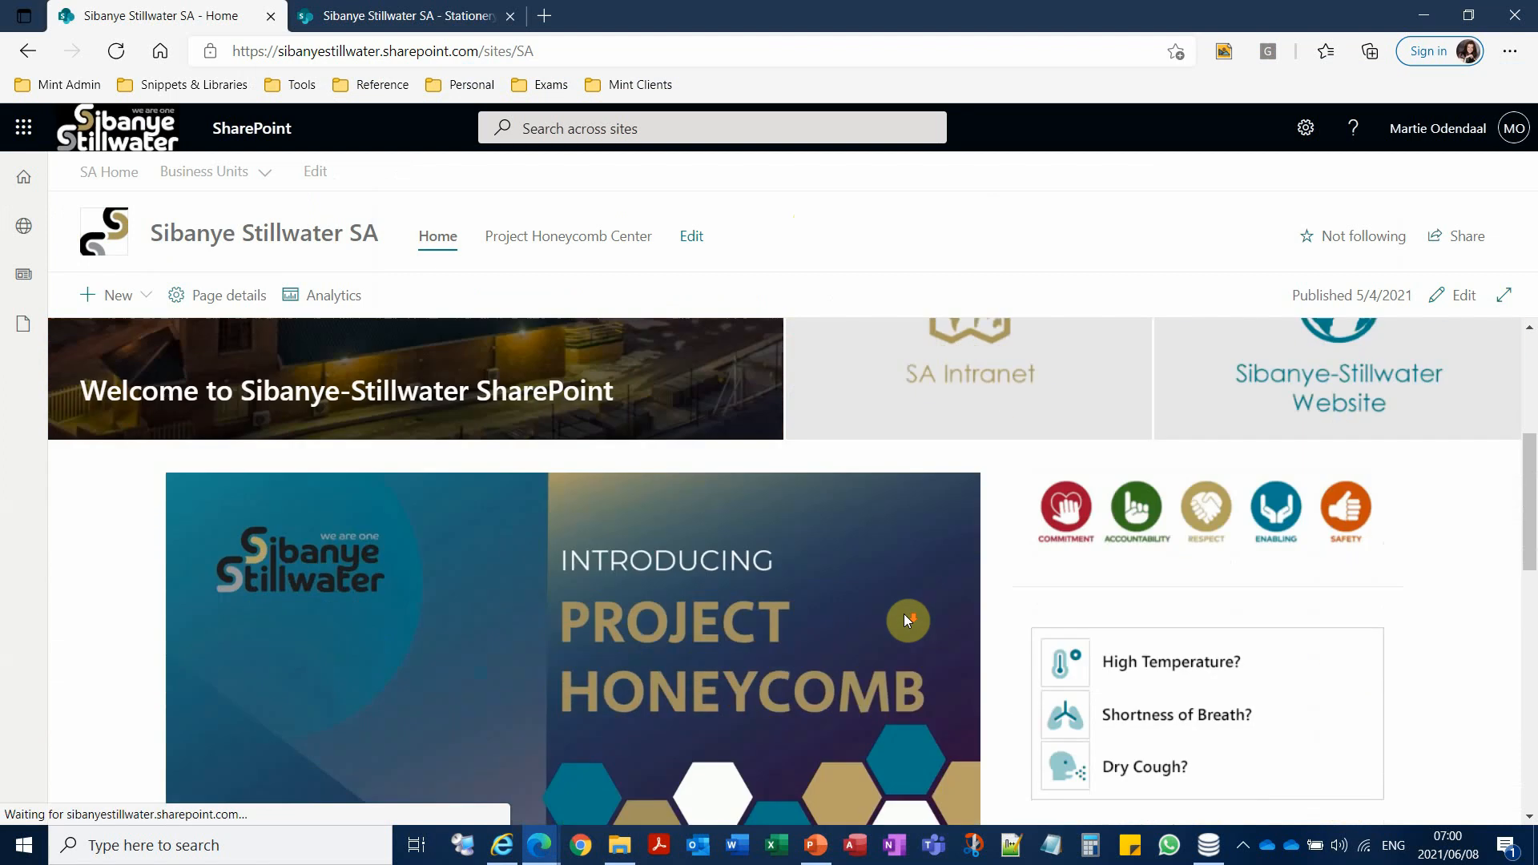
scroll(906, 623, "up", 4)
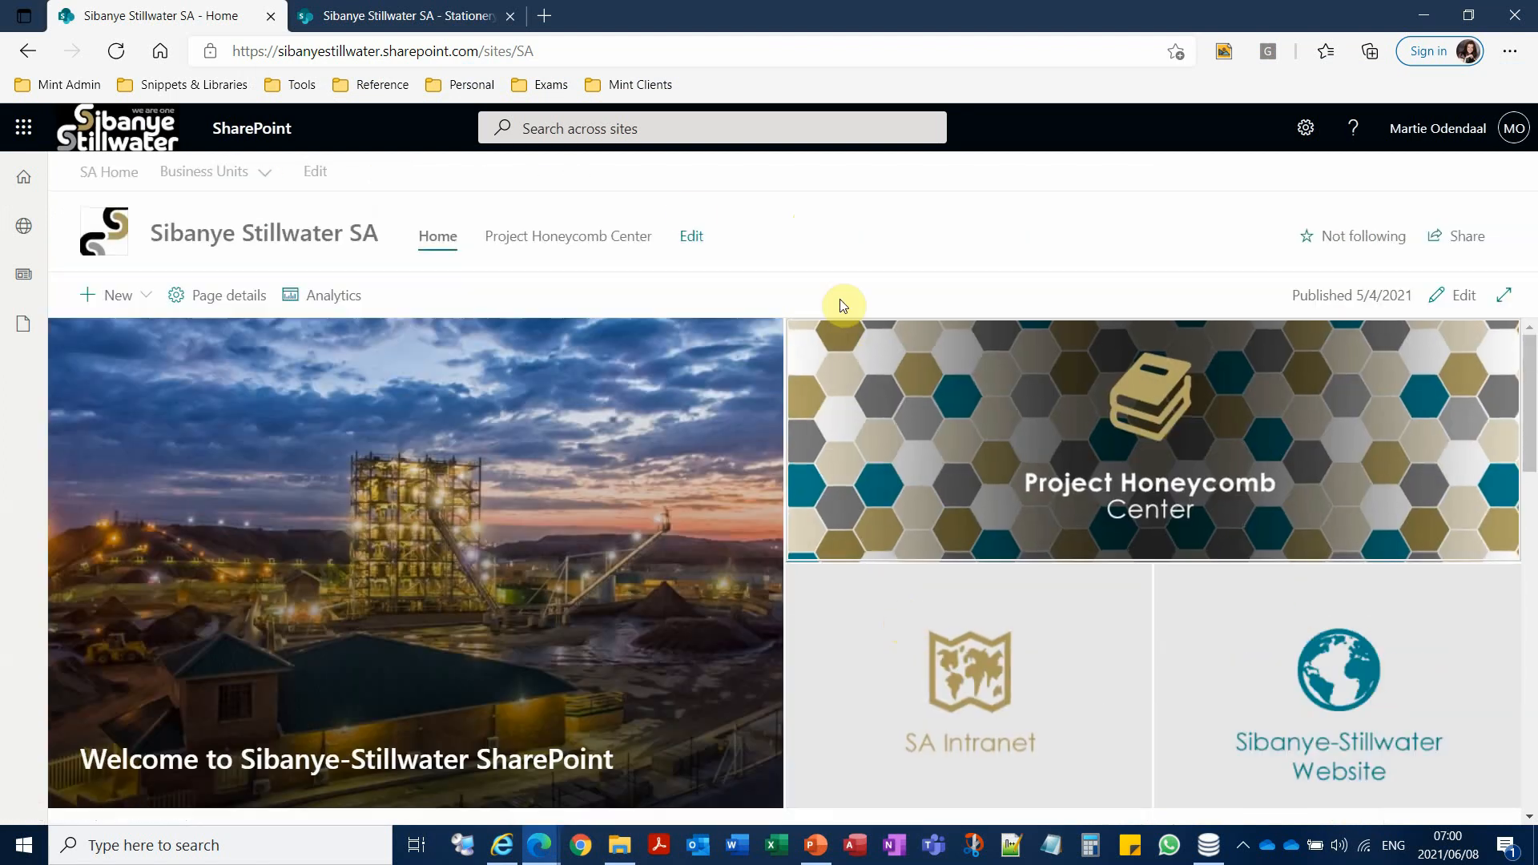
left_click(232, 171)
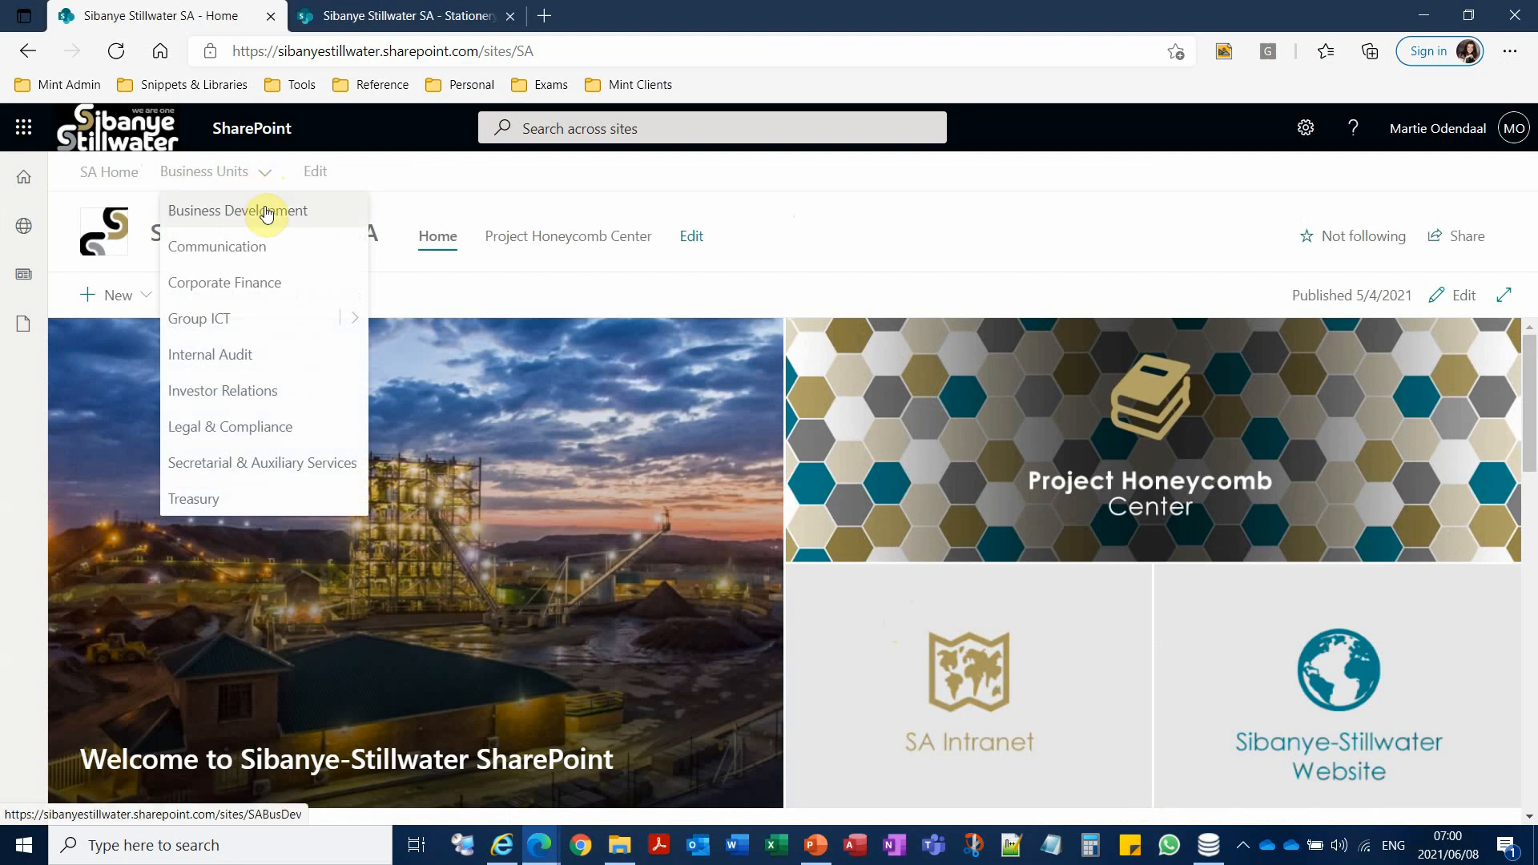
left_click(267, 213)
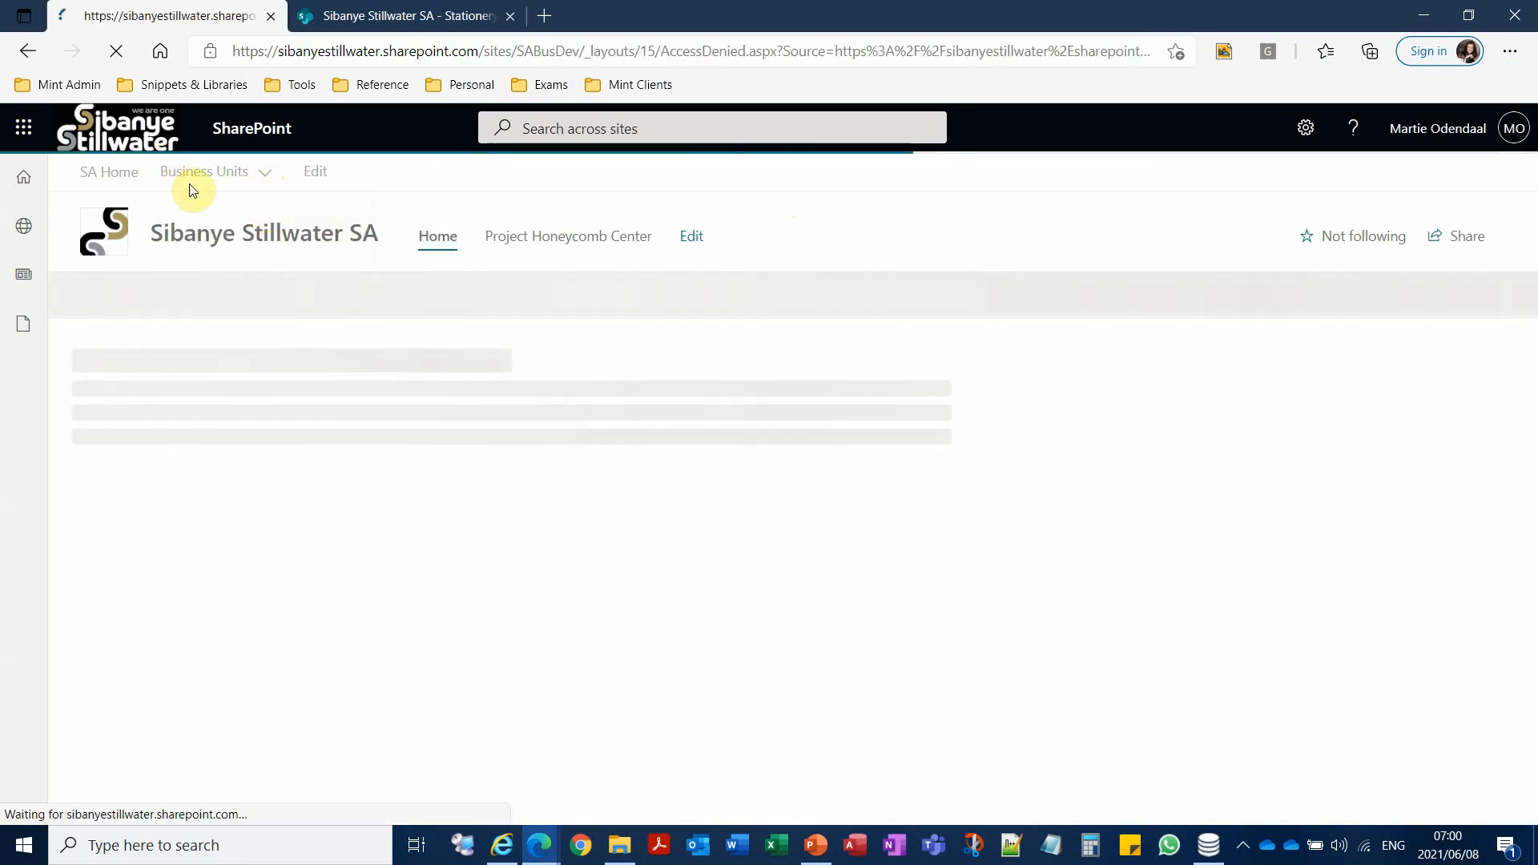
left_click(26, 51)
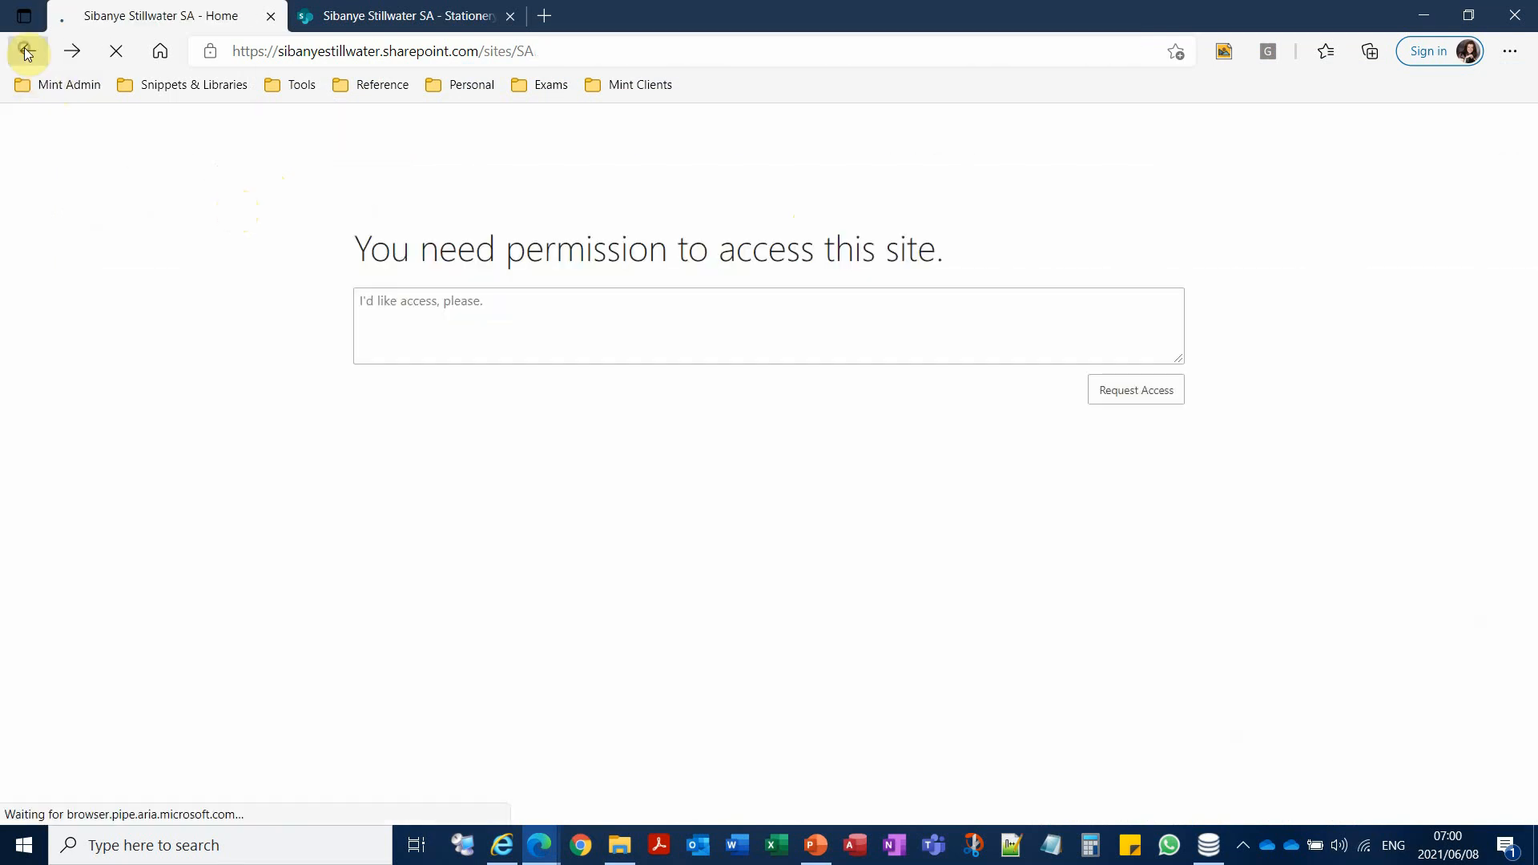
Step: Open the Business Solutions site under Group ICT and look through its list of document libraries
mouse_move(252, 177)
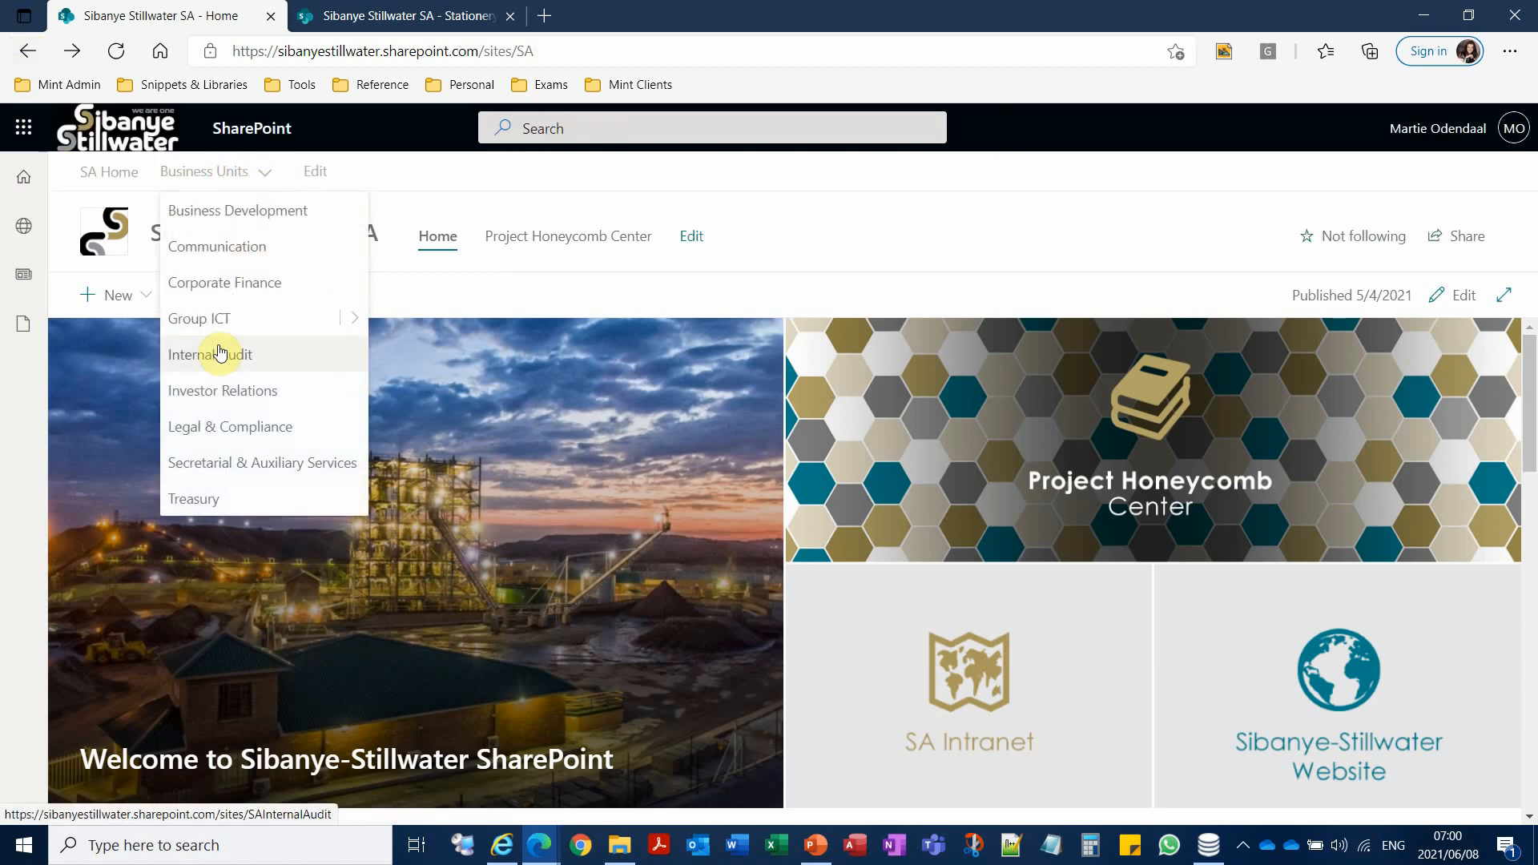
mouse_move(345, 319)
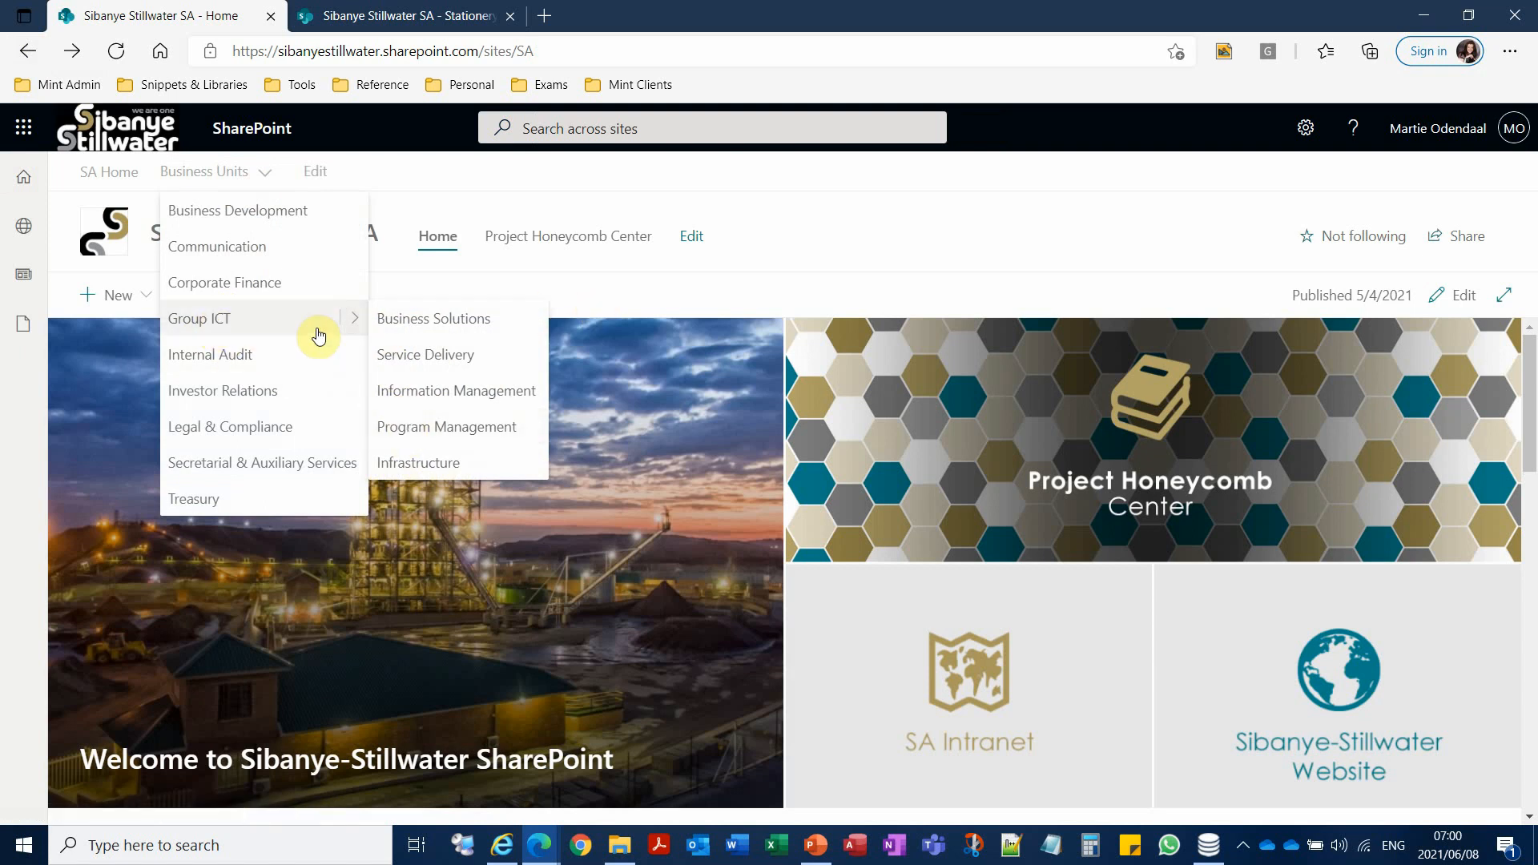
left_click(405, 319)
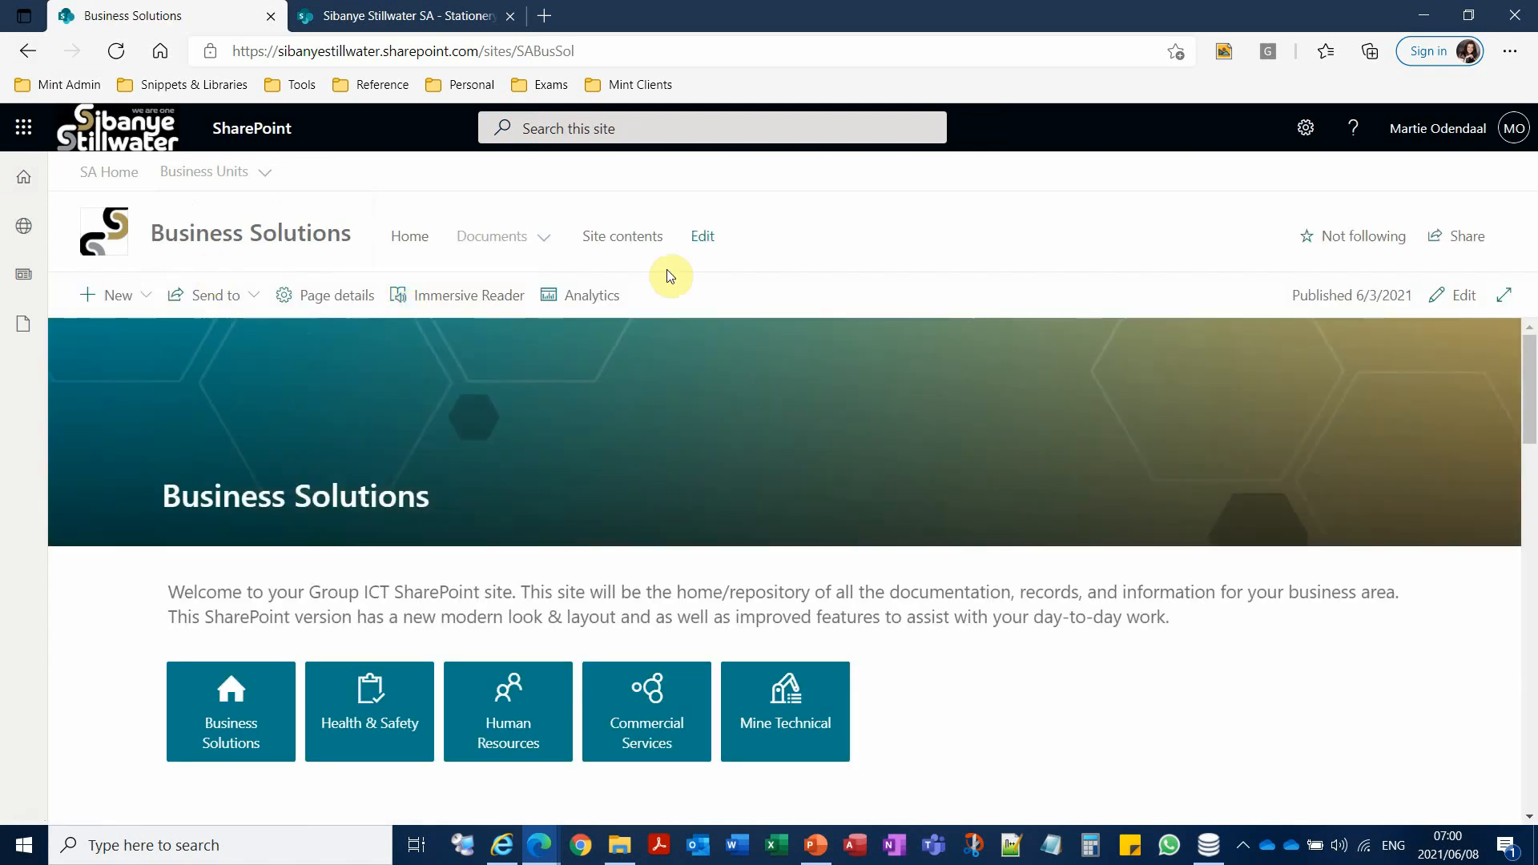
mouse_move(528, 236)
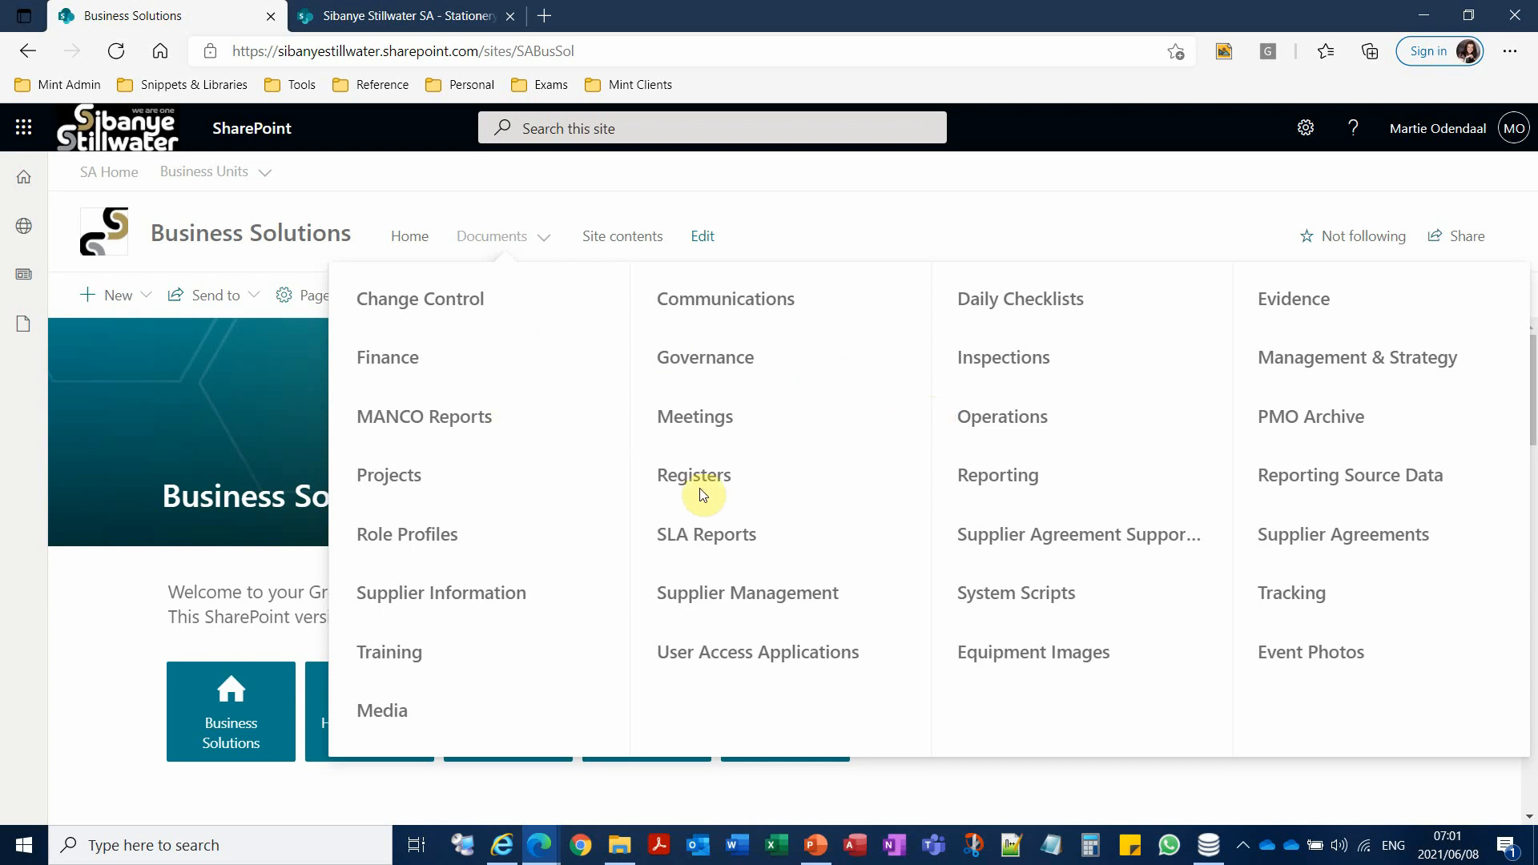
Step: Return to the SA Home page and switch to the already open Stationery library
left_click(26, 58)
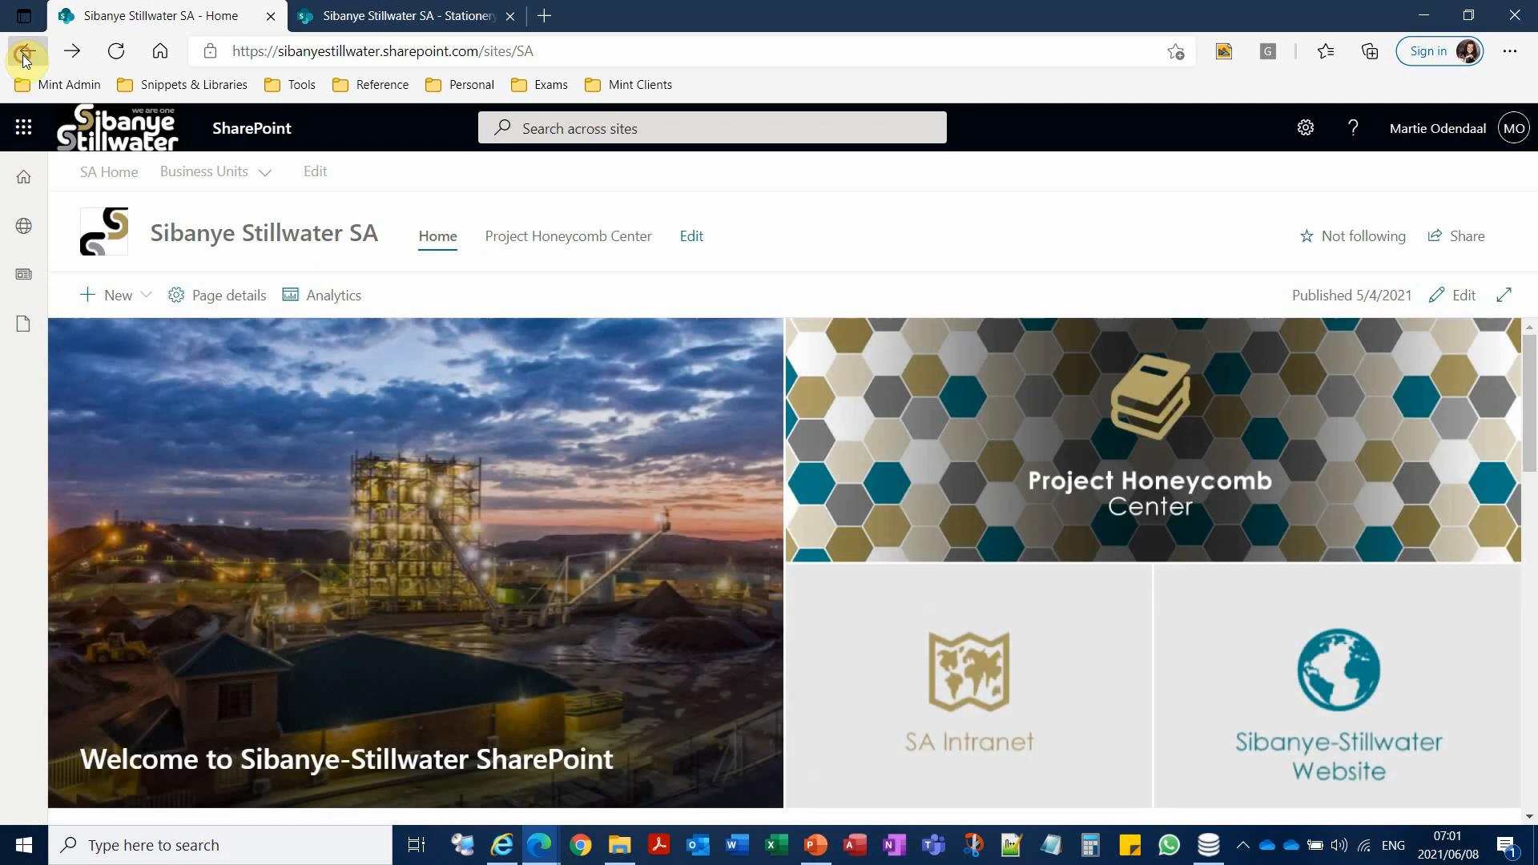
left_click(26, 57)
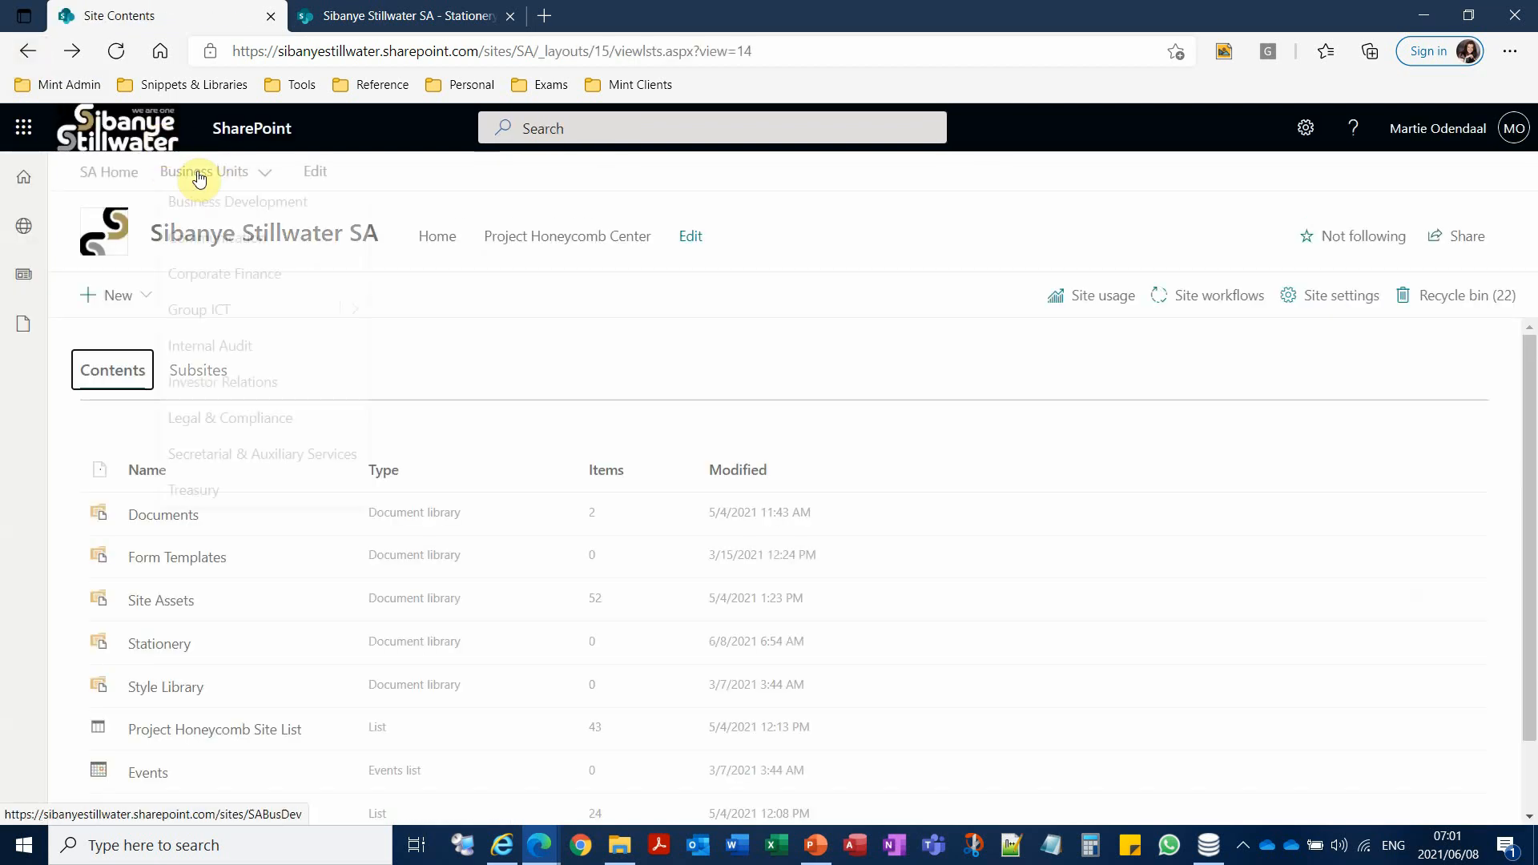
left_click(100, 171)
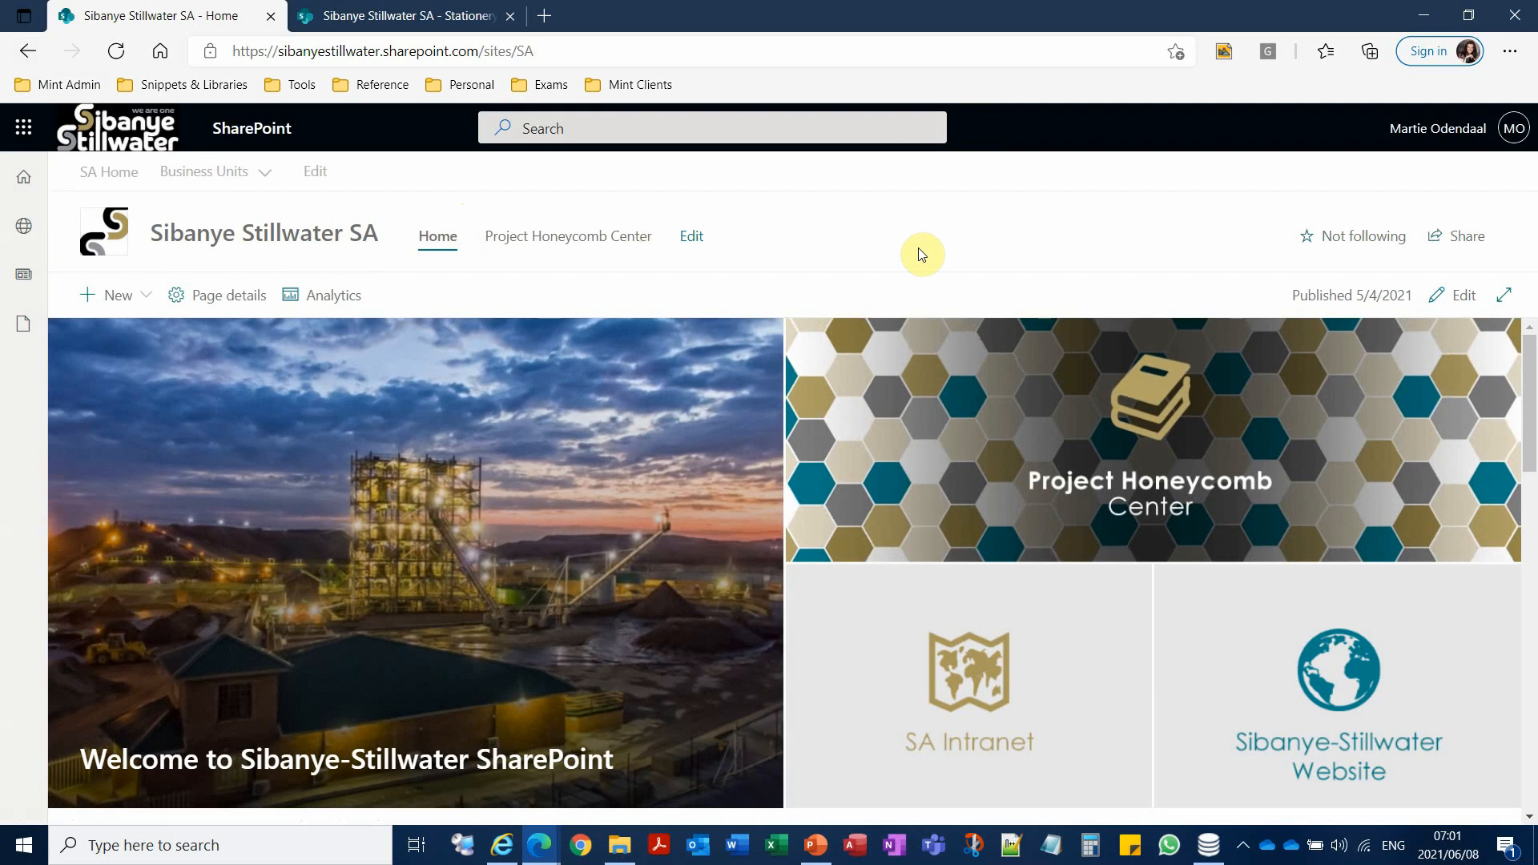
left_click(392, 16)
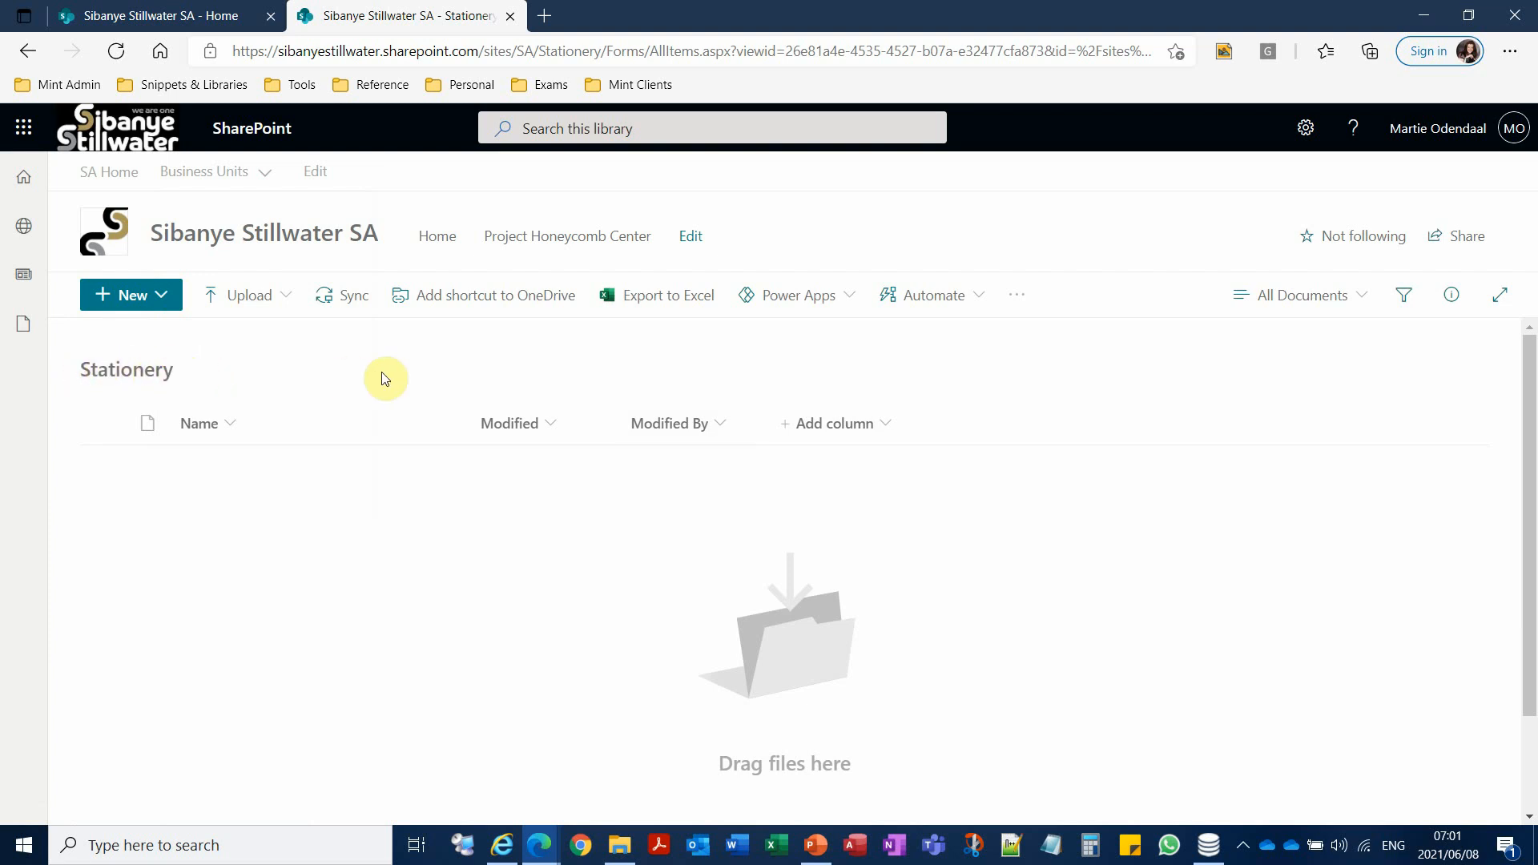
Step: Switch to File Explorer and upload all files from the Sibanye Gold folder under Word document templates into the Stationery library
left_click(623, 850)
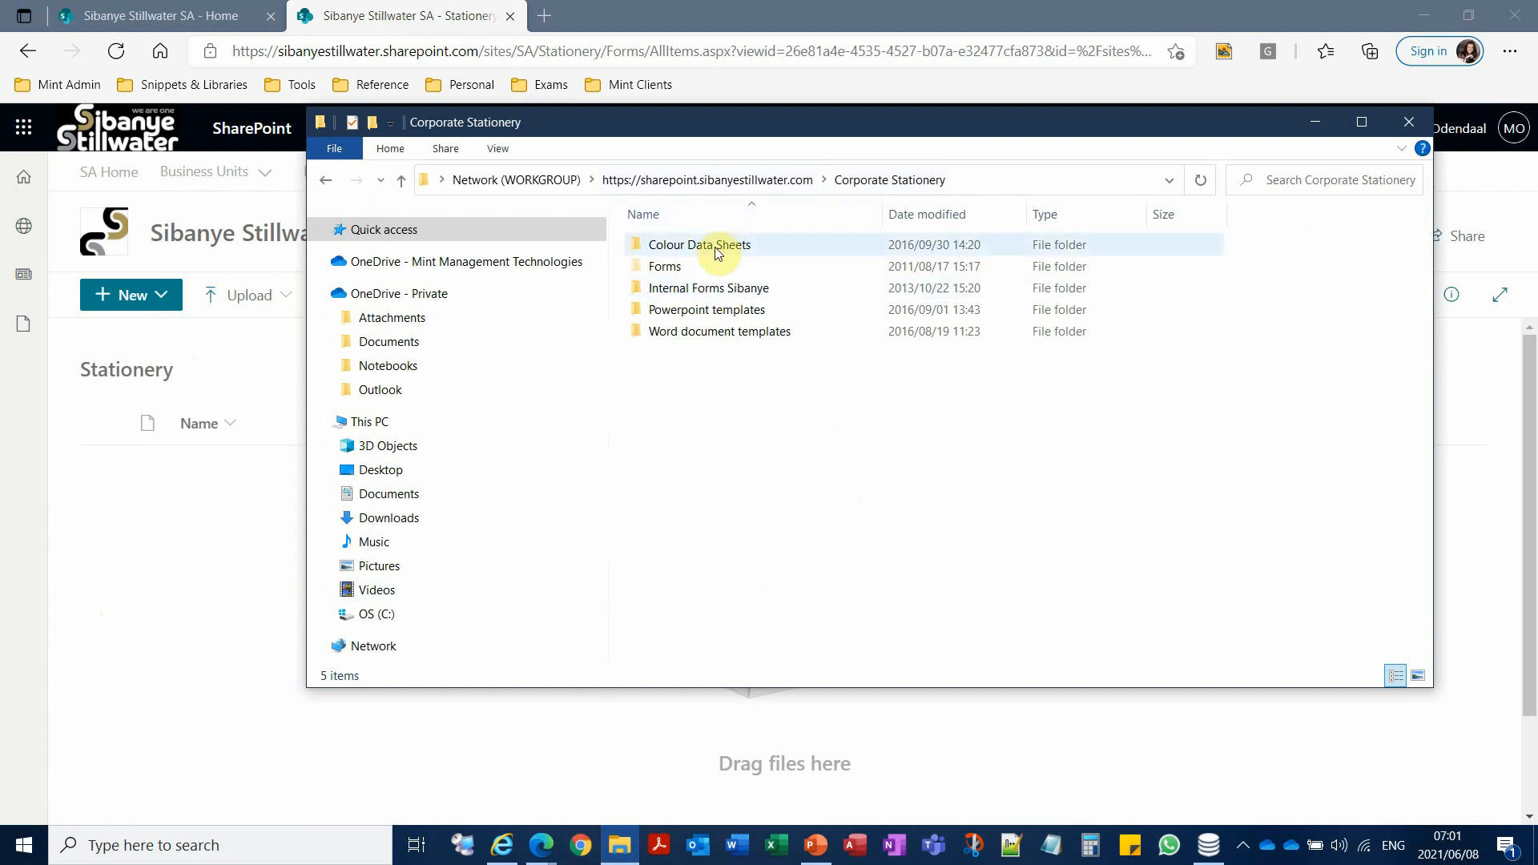
double_click(708, 338)
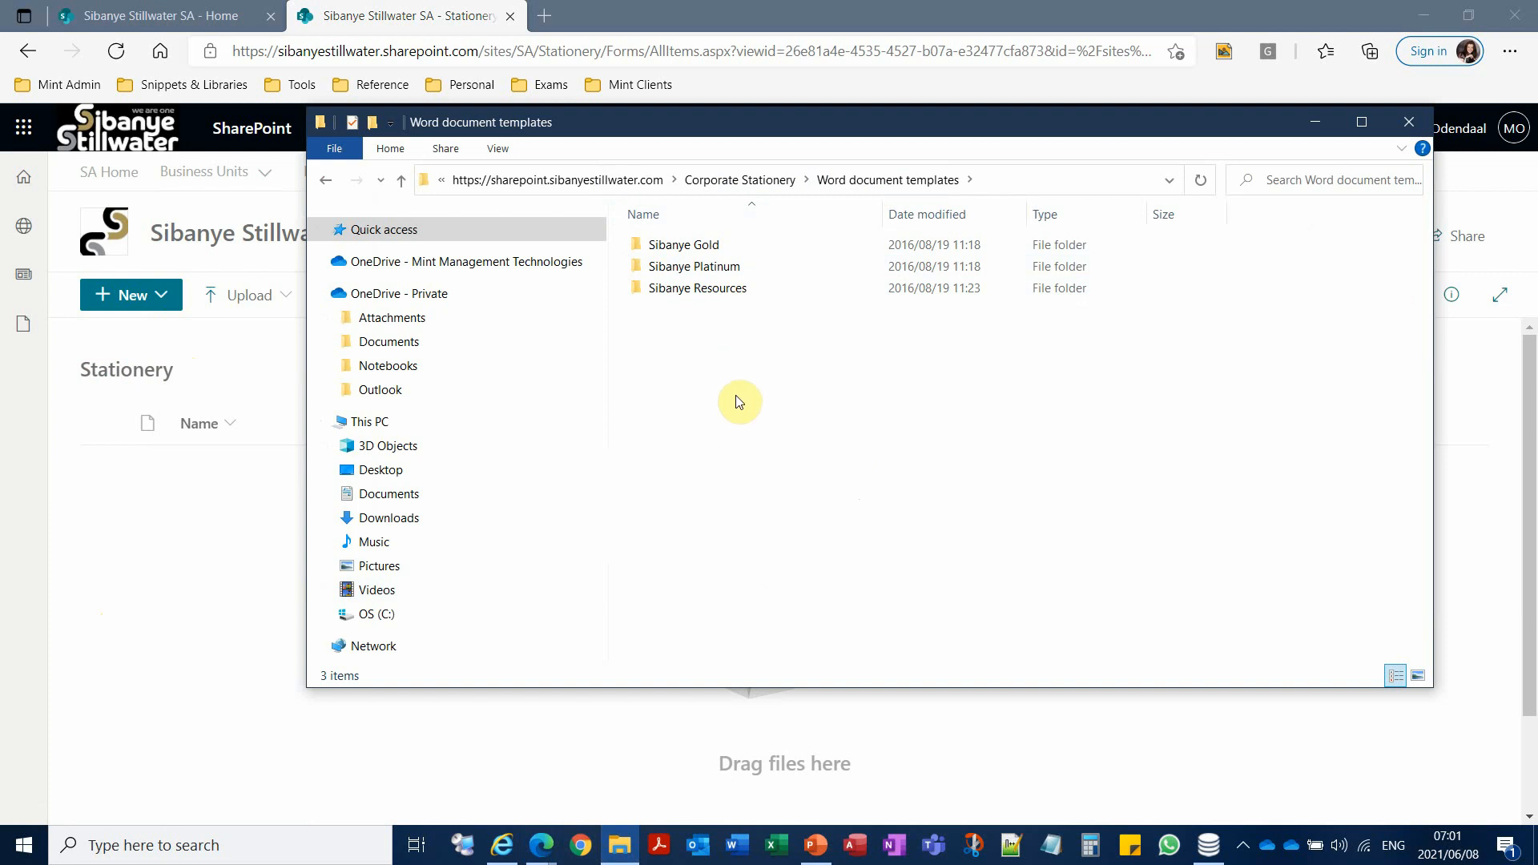
double_click(687, 250)
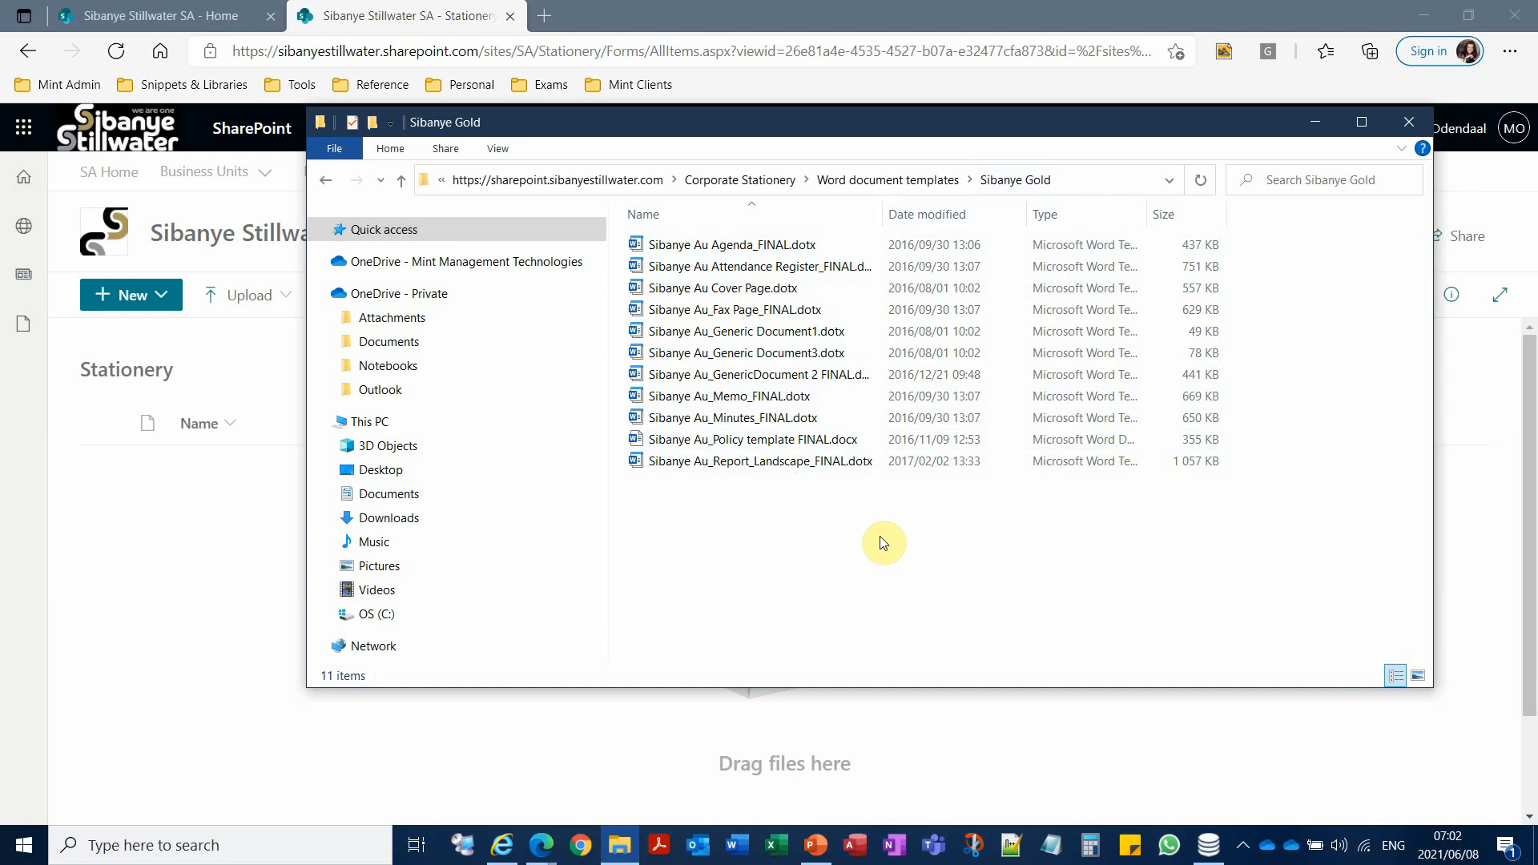
left_click(737, 246)
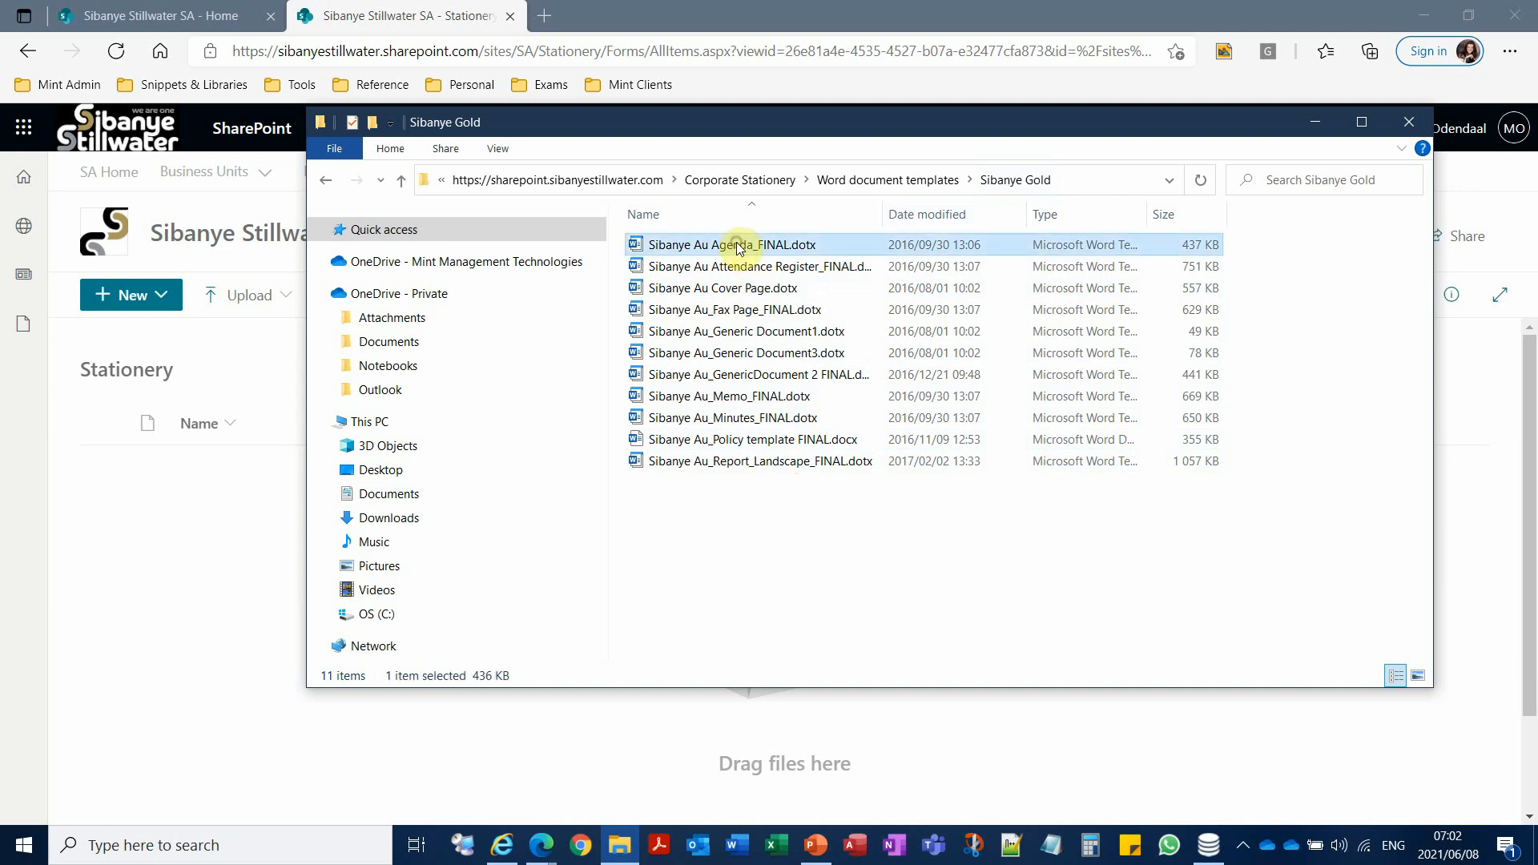
left_click(737, 461, "shift")
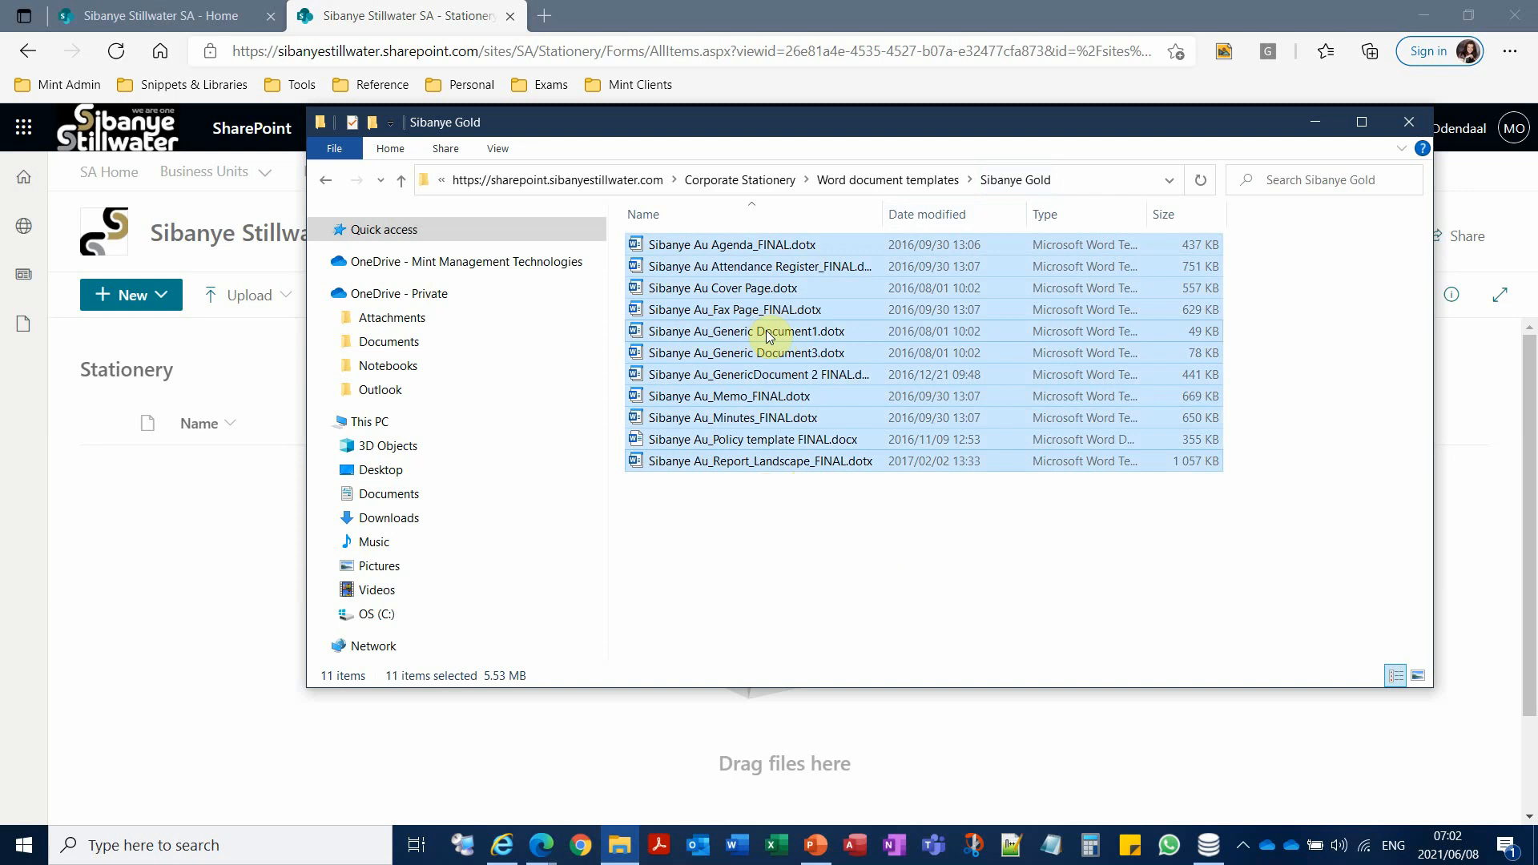
left_click_drag(768, 336, 128, 640)
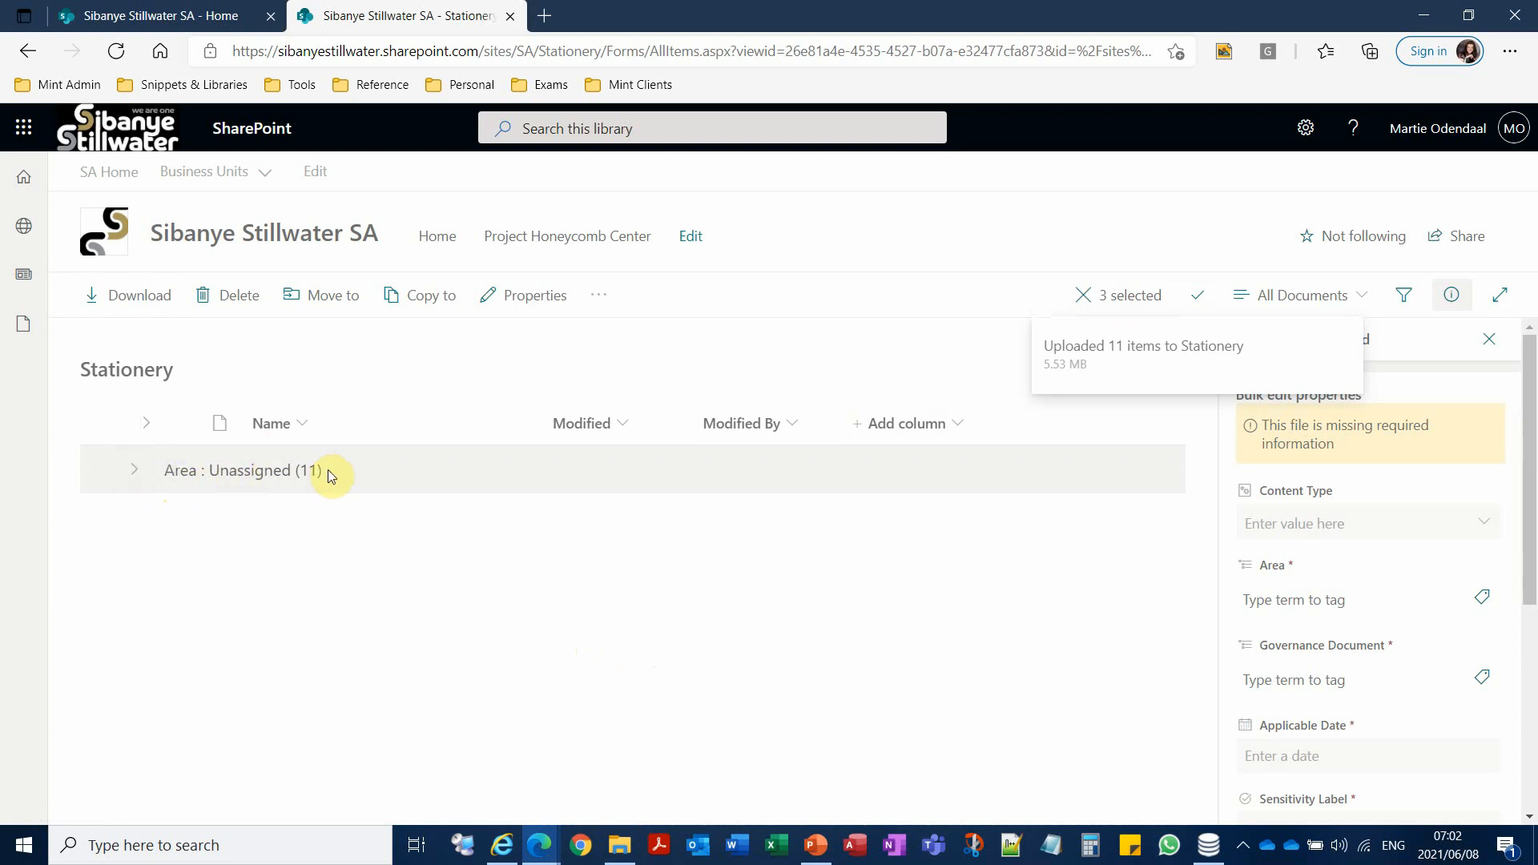
Step: Expand the unassigned Area and Governance Document groups and review the details of Sibanye Au Agenda_FINAL.dotx, closing them when done
left_click(136, 471)
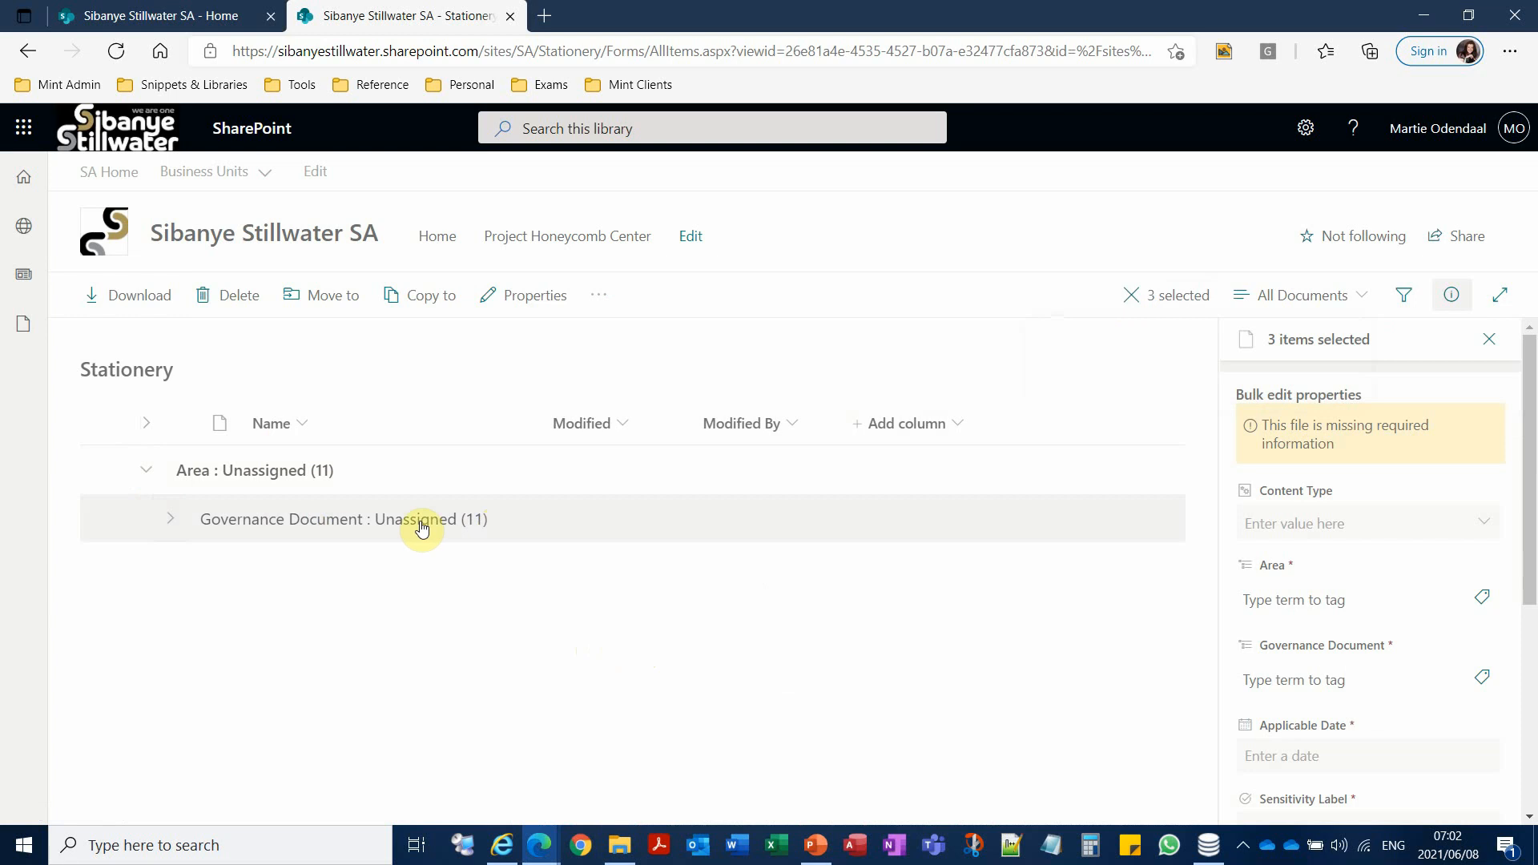
left_click(146, 429)
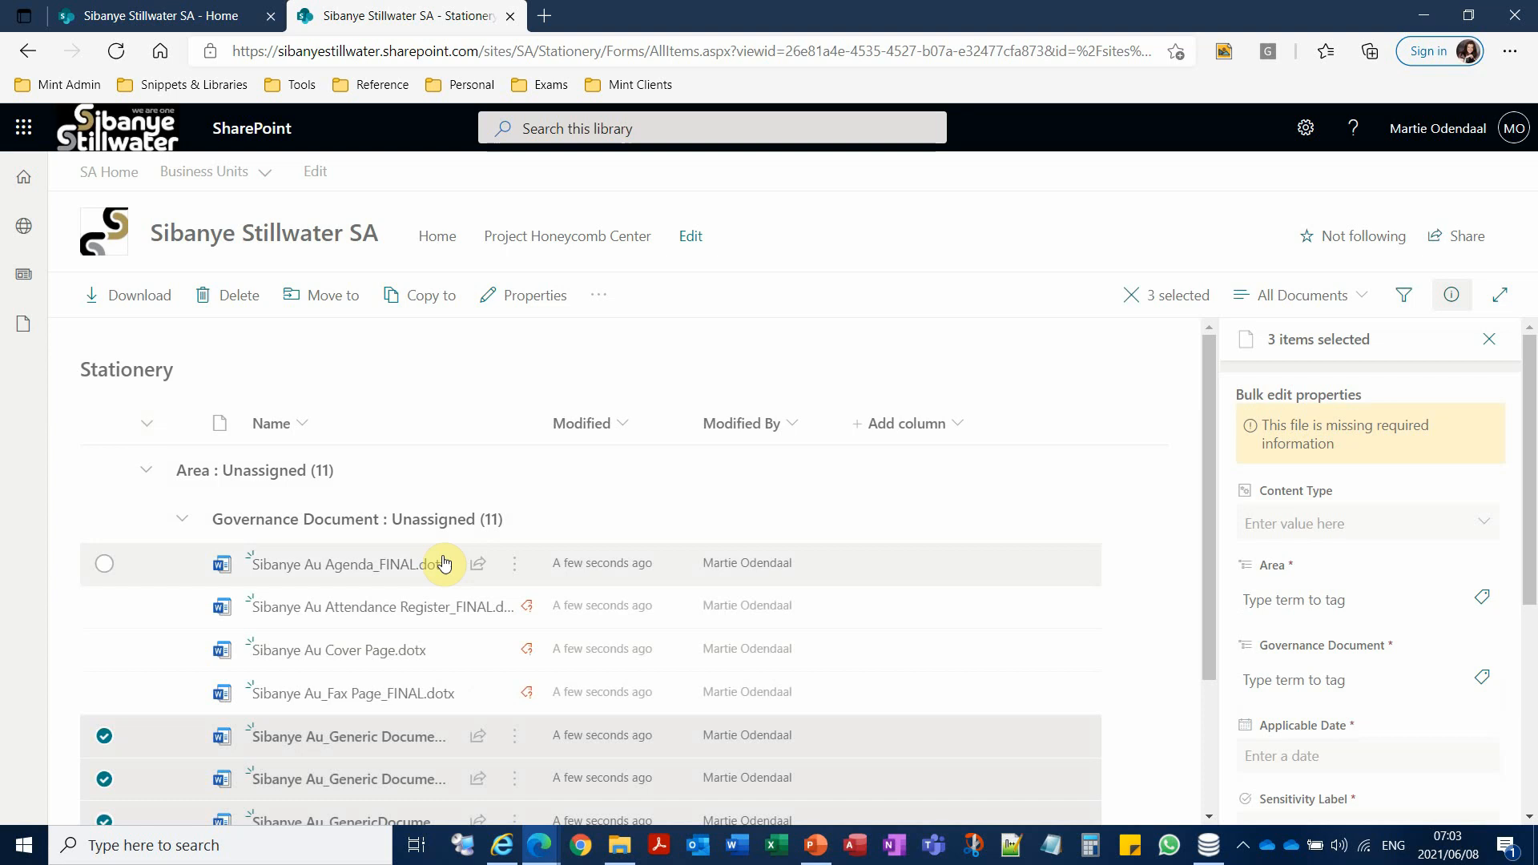
left_click(144, 563)
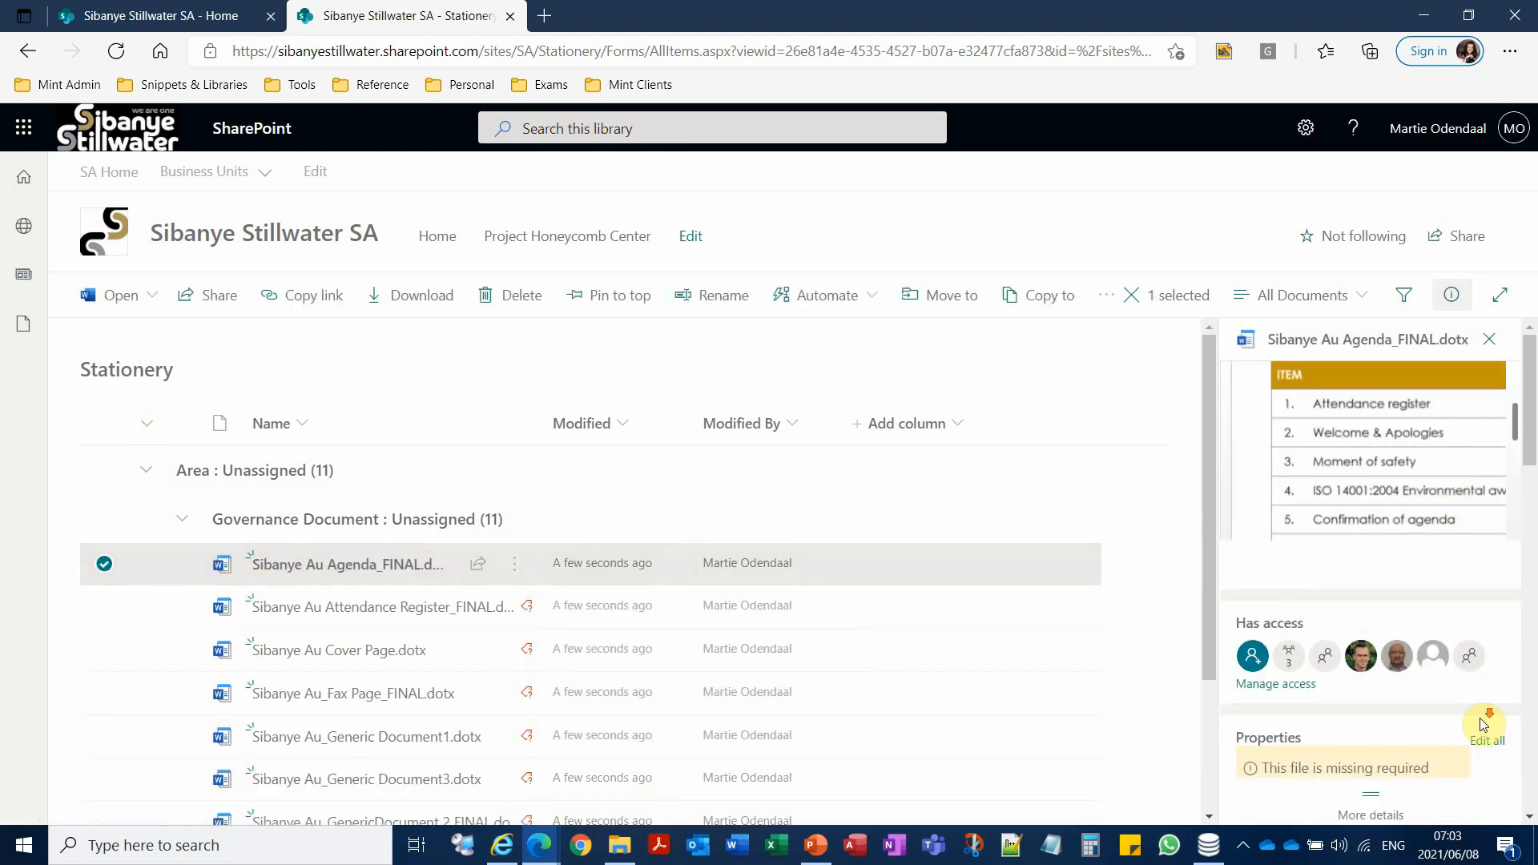
scroll(1489, 720, "down", 2)
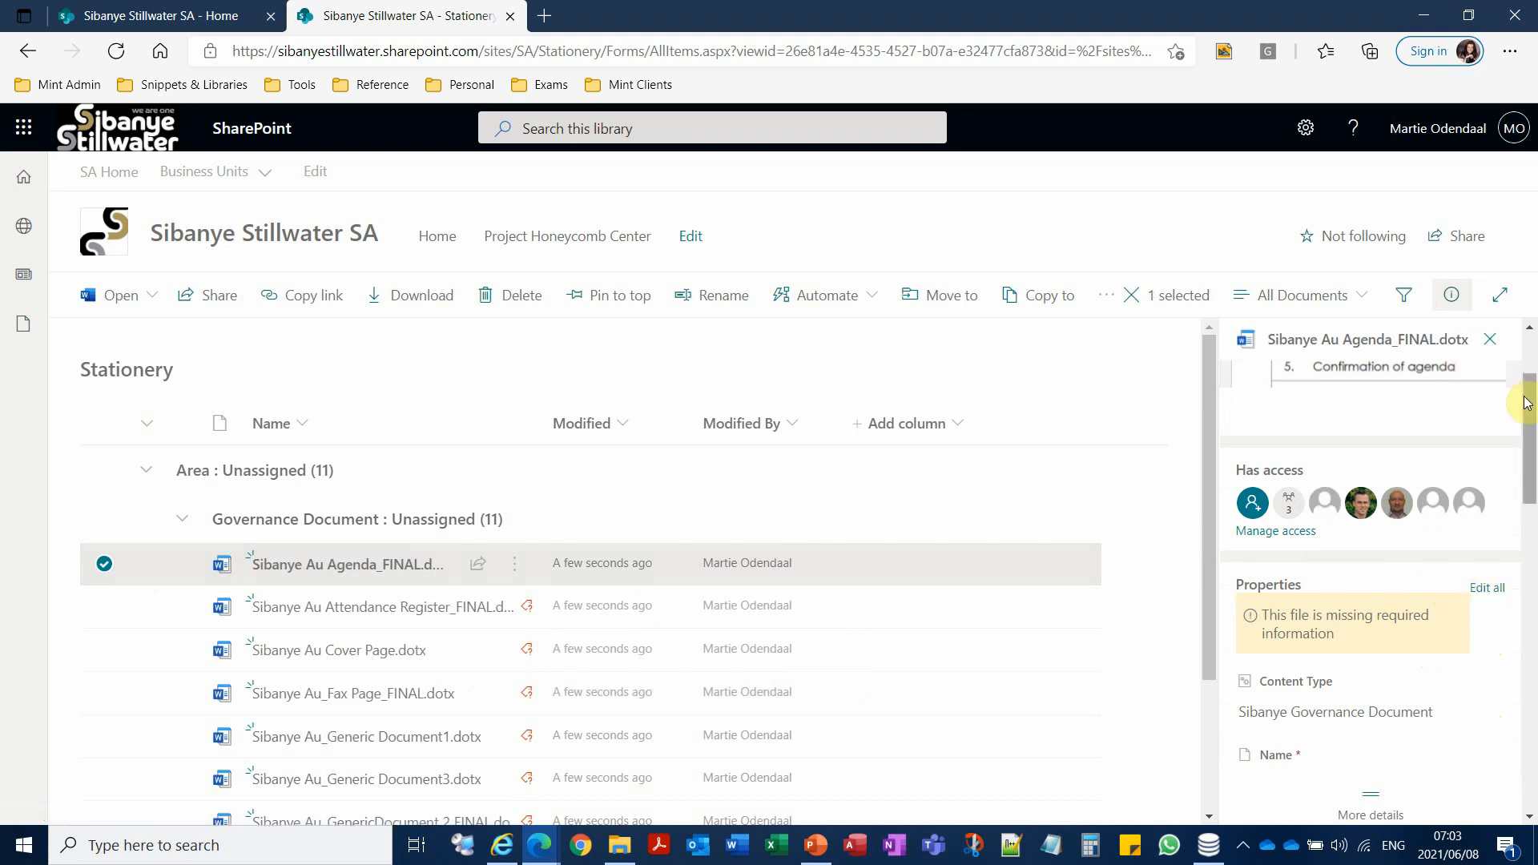
left_click_drag(1526, 395, 1531, 320)
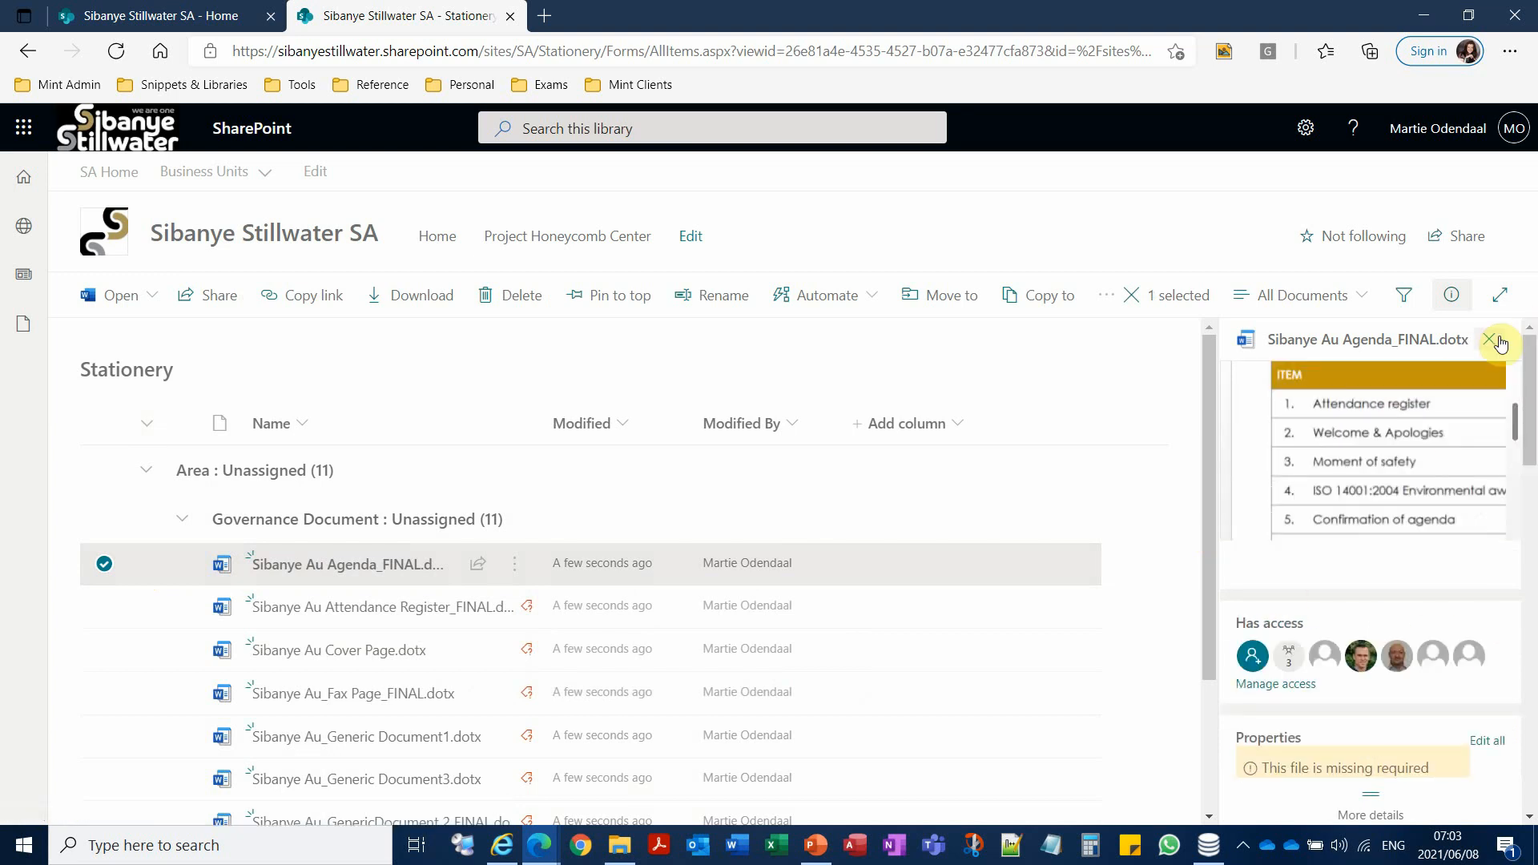
left_click(1468, 308)
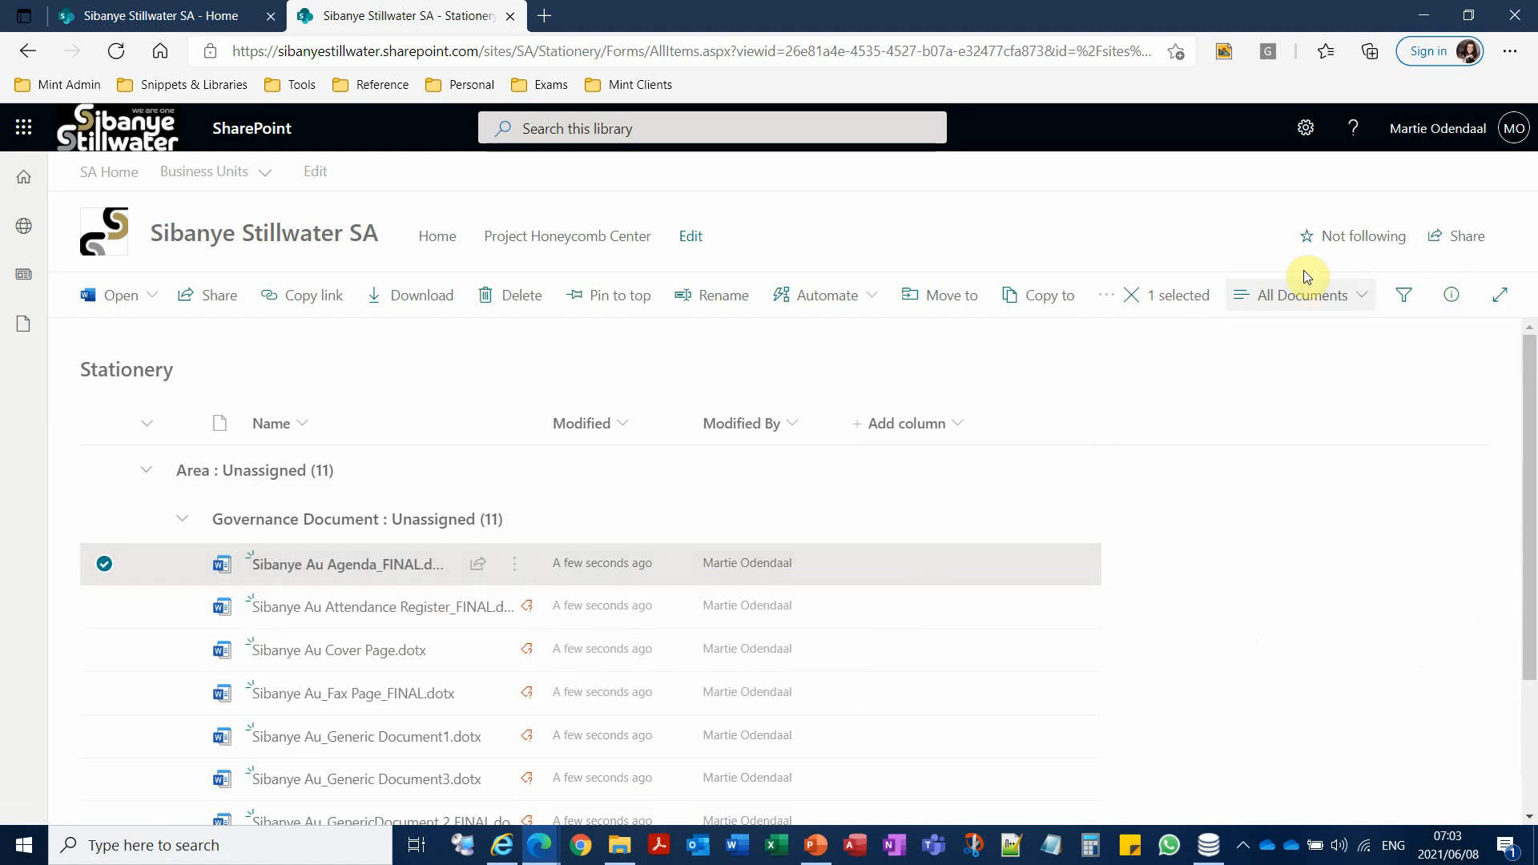
Step: Switch the Stationery library to the My Untagged Items view and open it for editing in grid view
left_click(1302, 302)
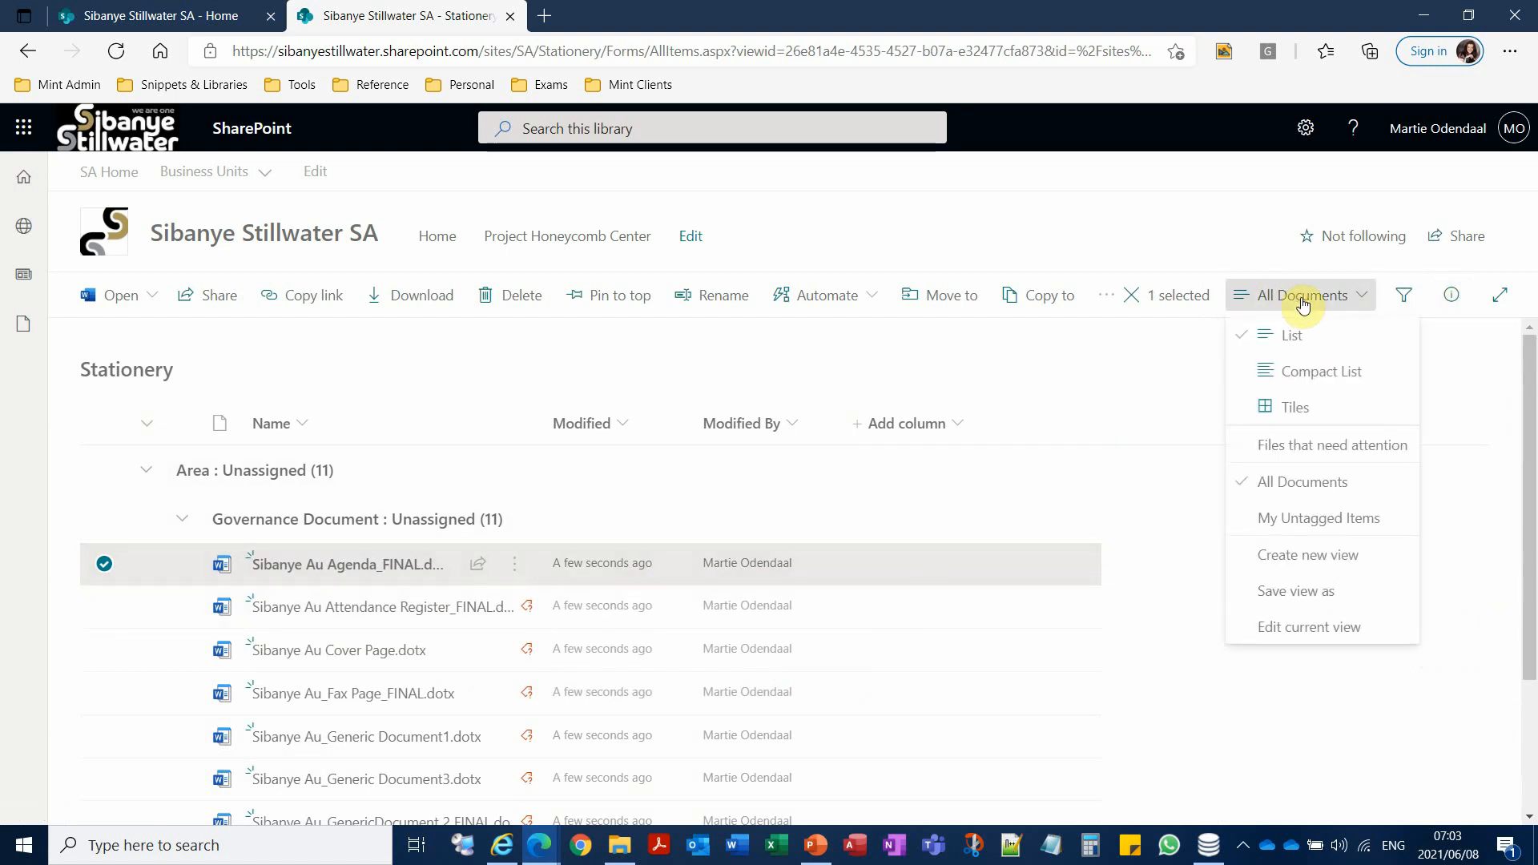
left_click(1308, 522)
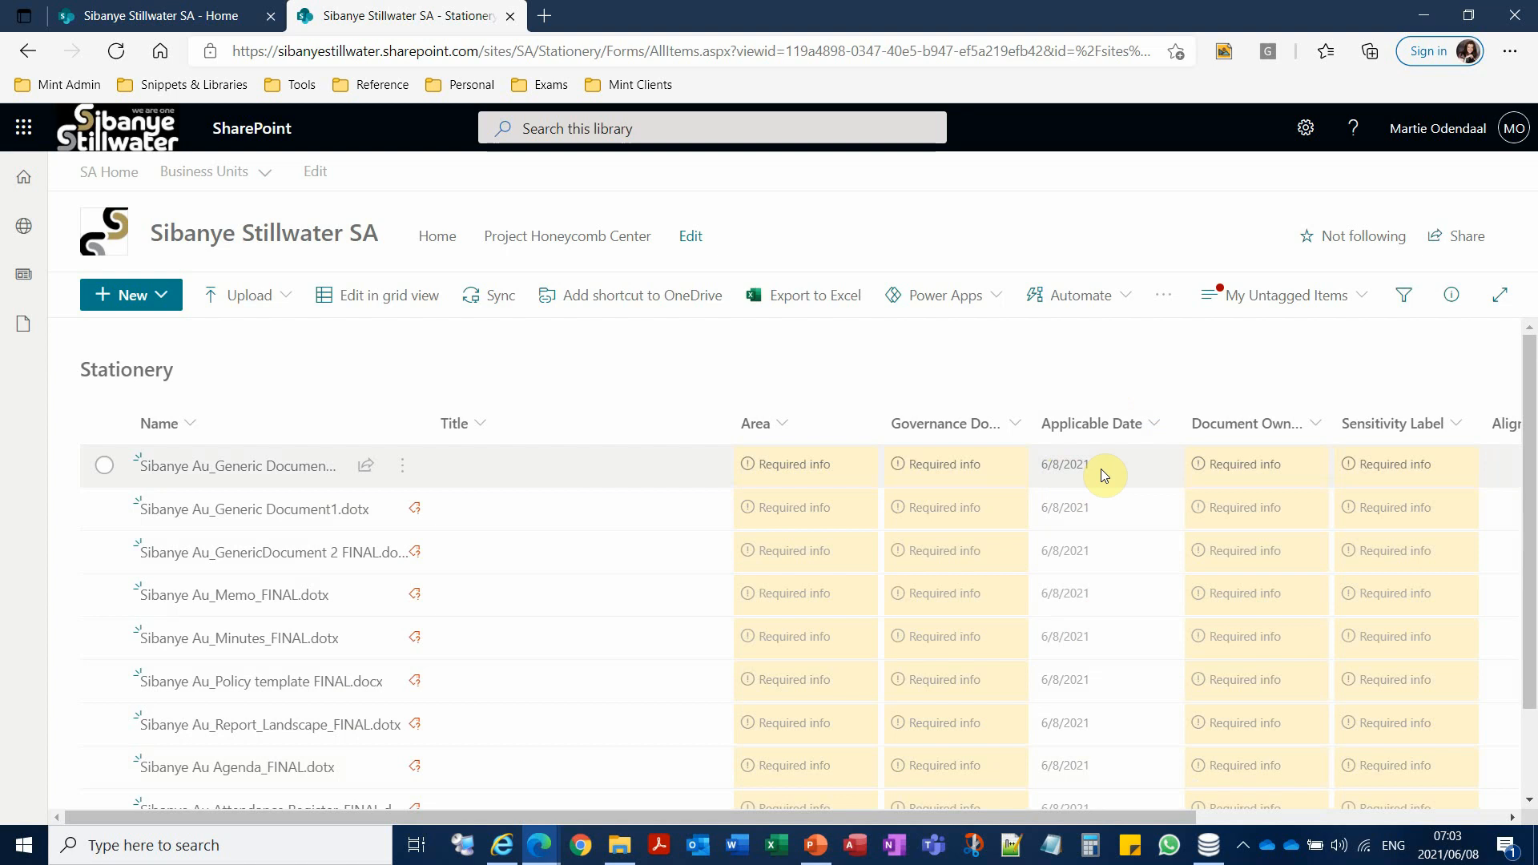
scroll(1100, 468, "down", 1)
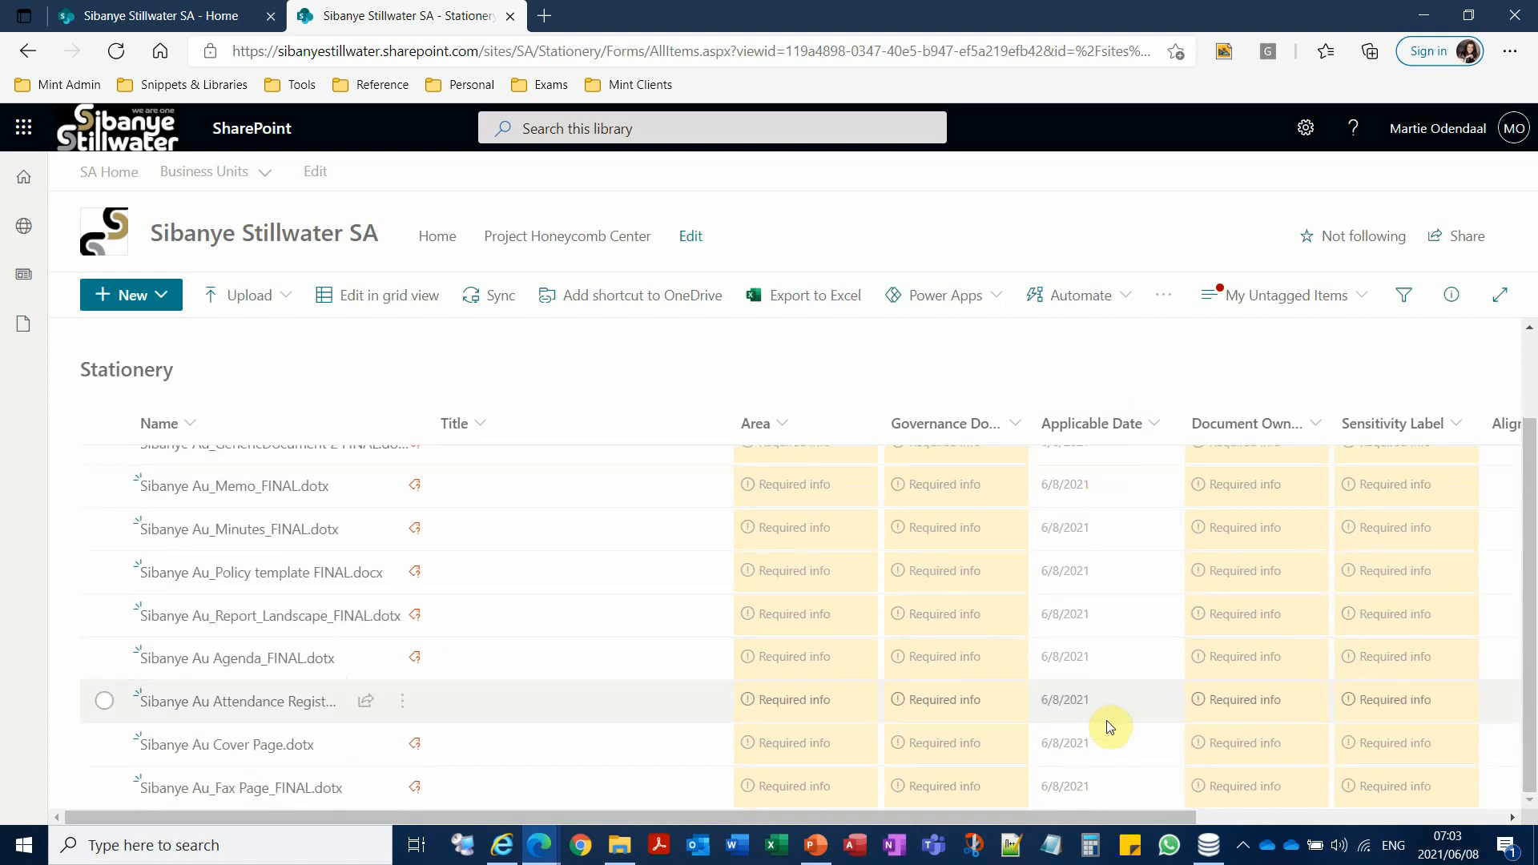
scroll(1109, 724, "up", 1)
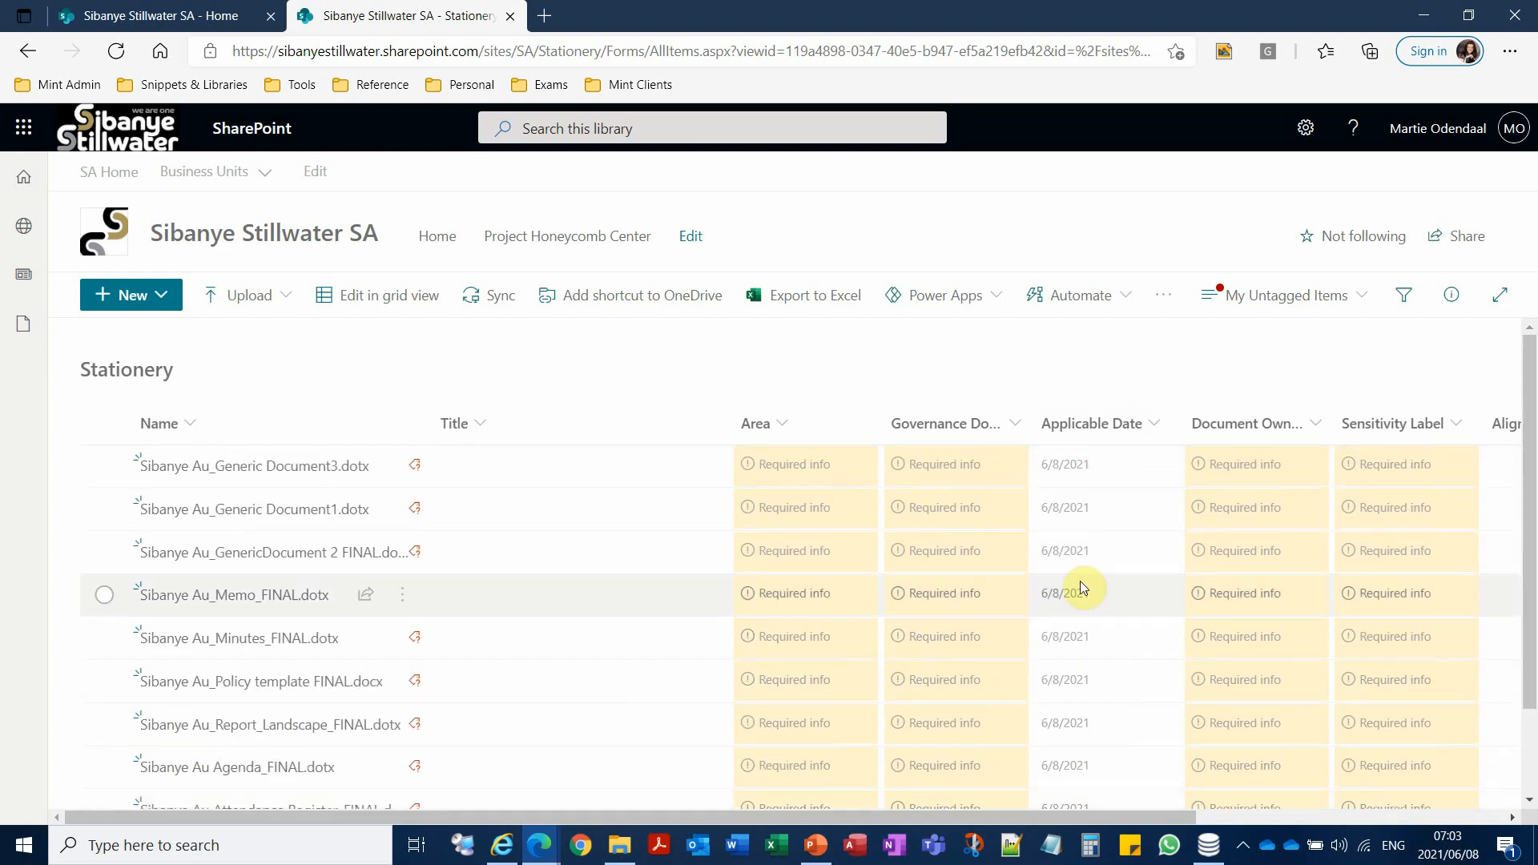
left_click(358, 305)
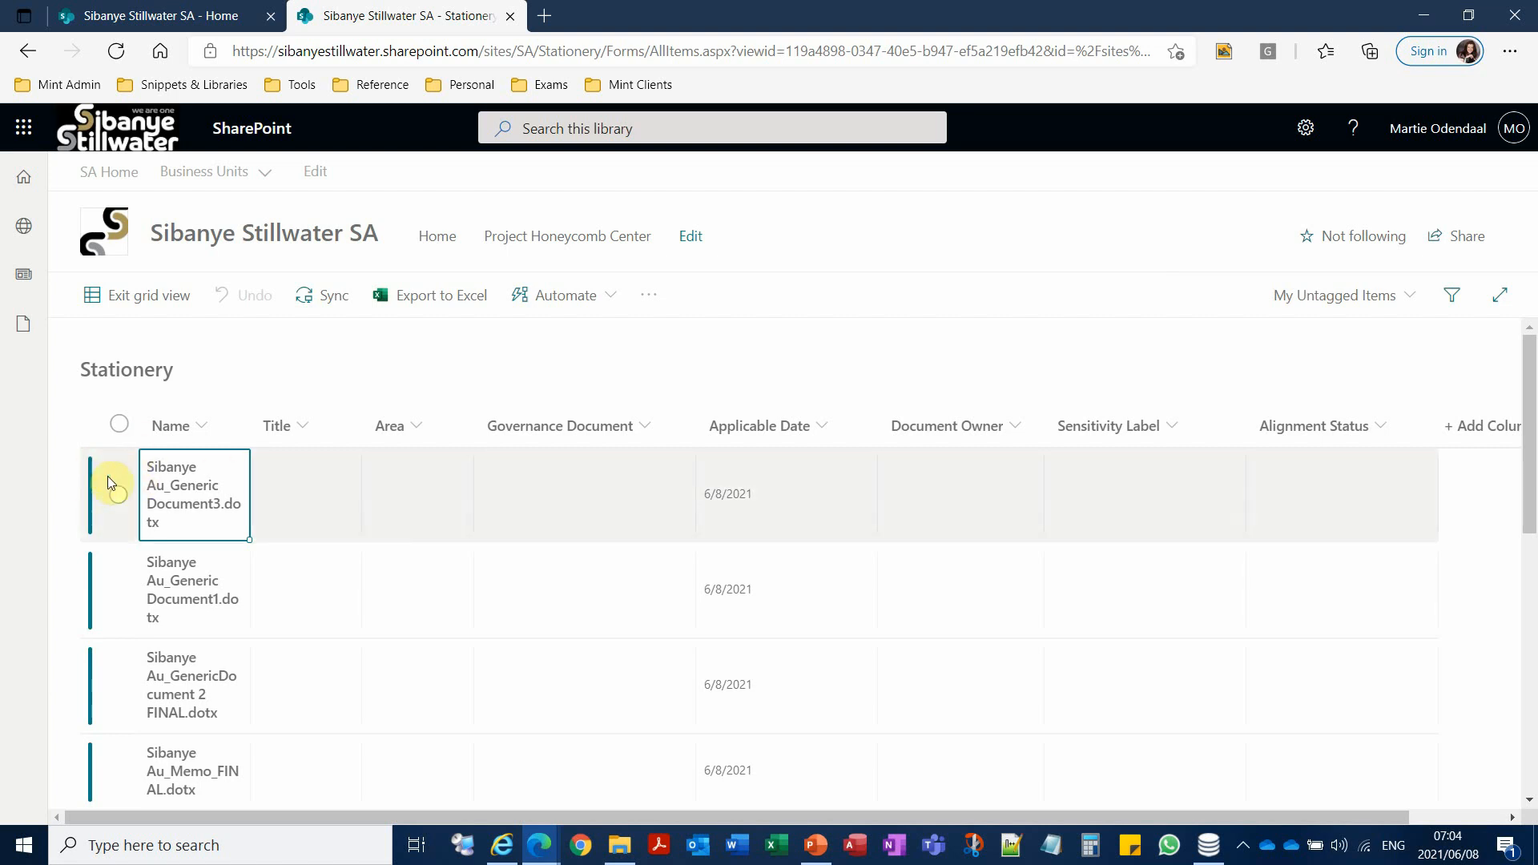
Step: Open the Area term picker for Sibanye Au_Generic Document3.dotx and look through the terms under Gold (GLD) and South Africa (ZA)
left_click(414, 489)
left_click(431, 491)
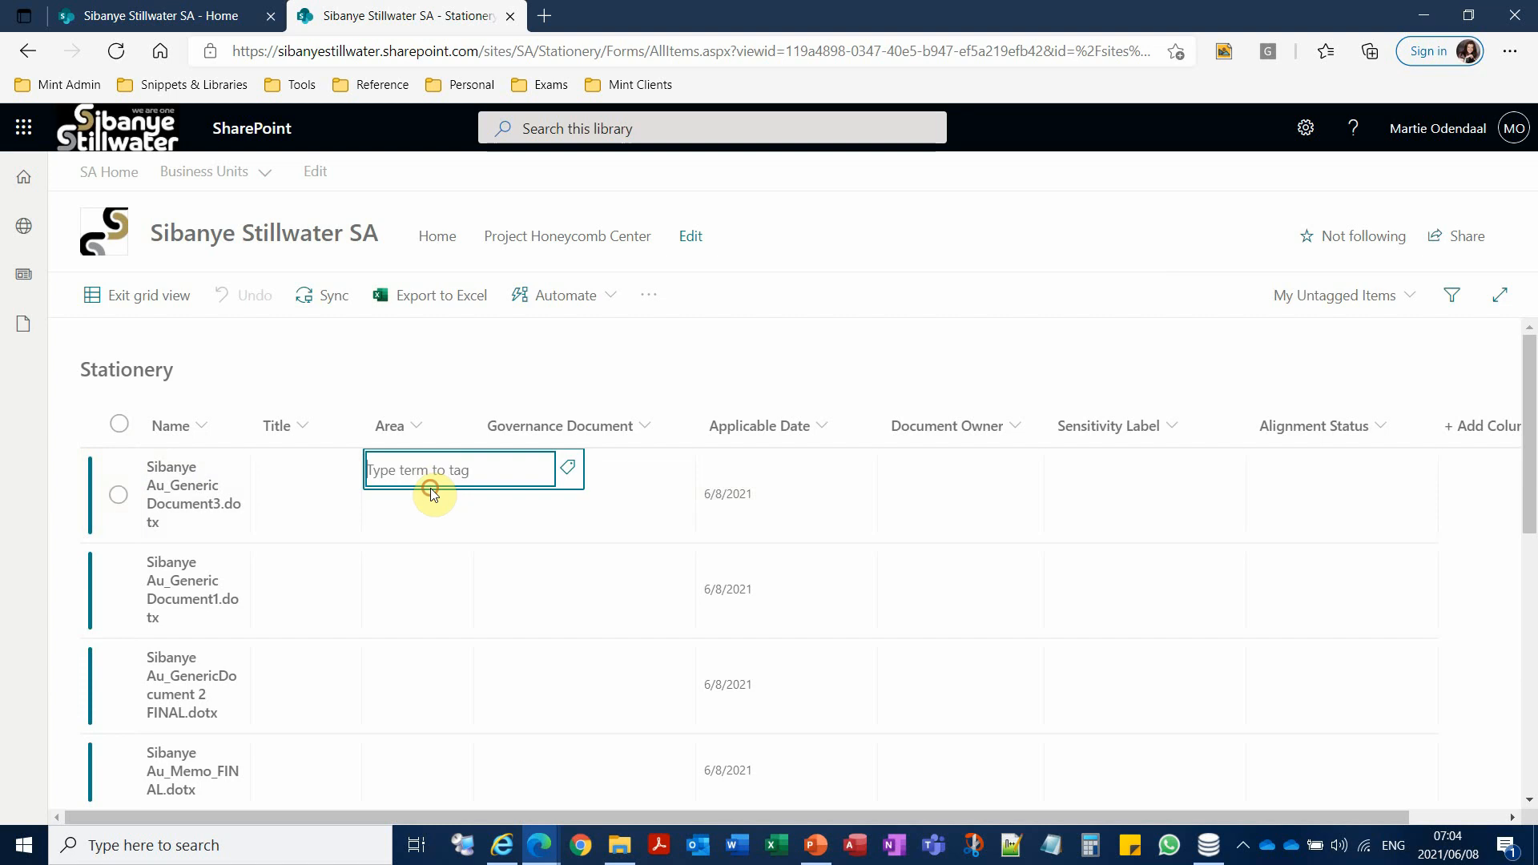
left_click(570, 471)
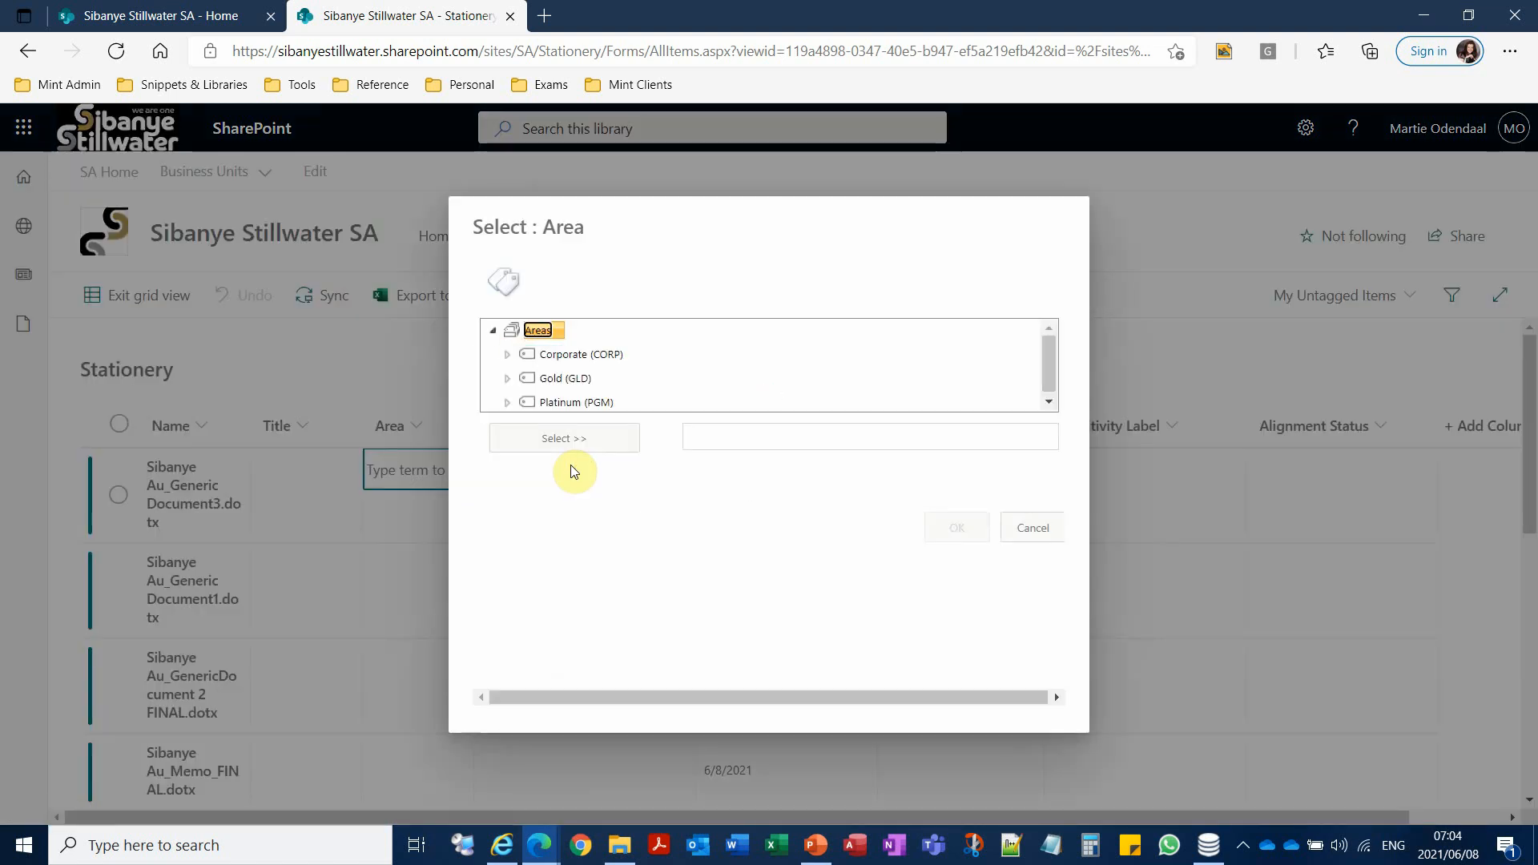
left_click(568, 381)
left_click(506, 377)
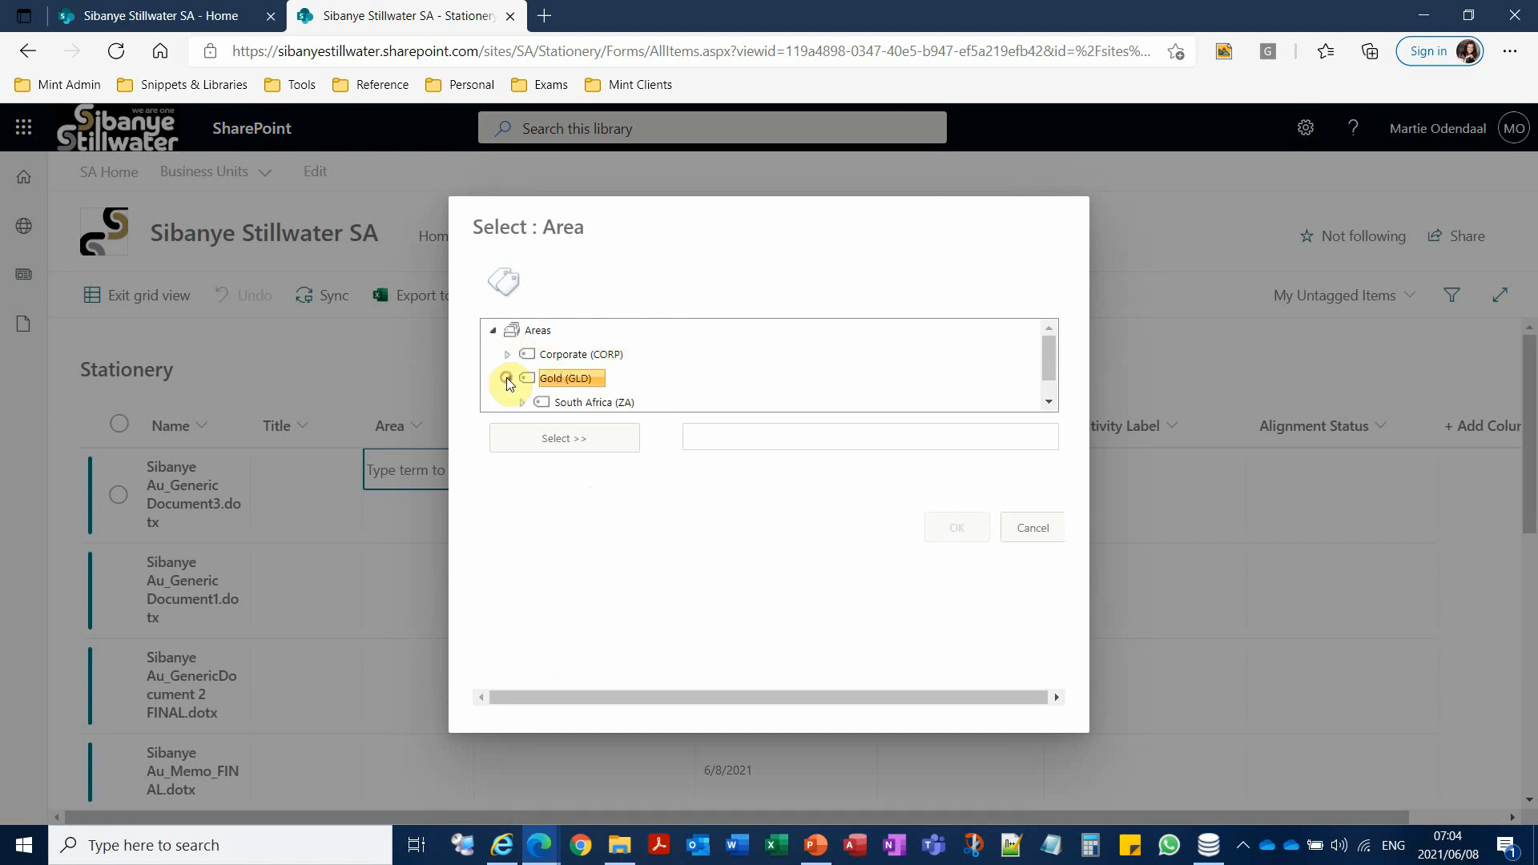
scroll(690, 378, "down", 1)
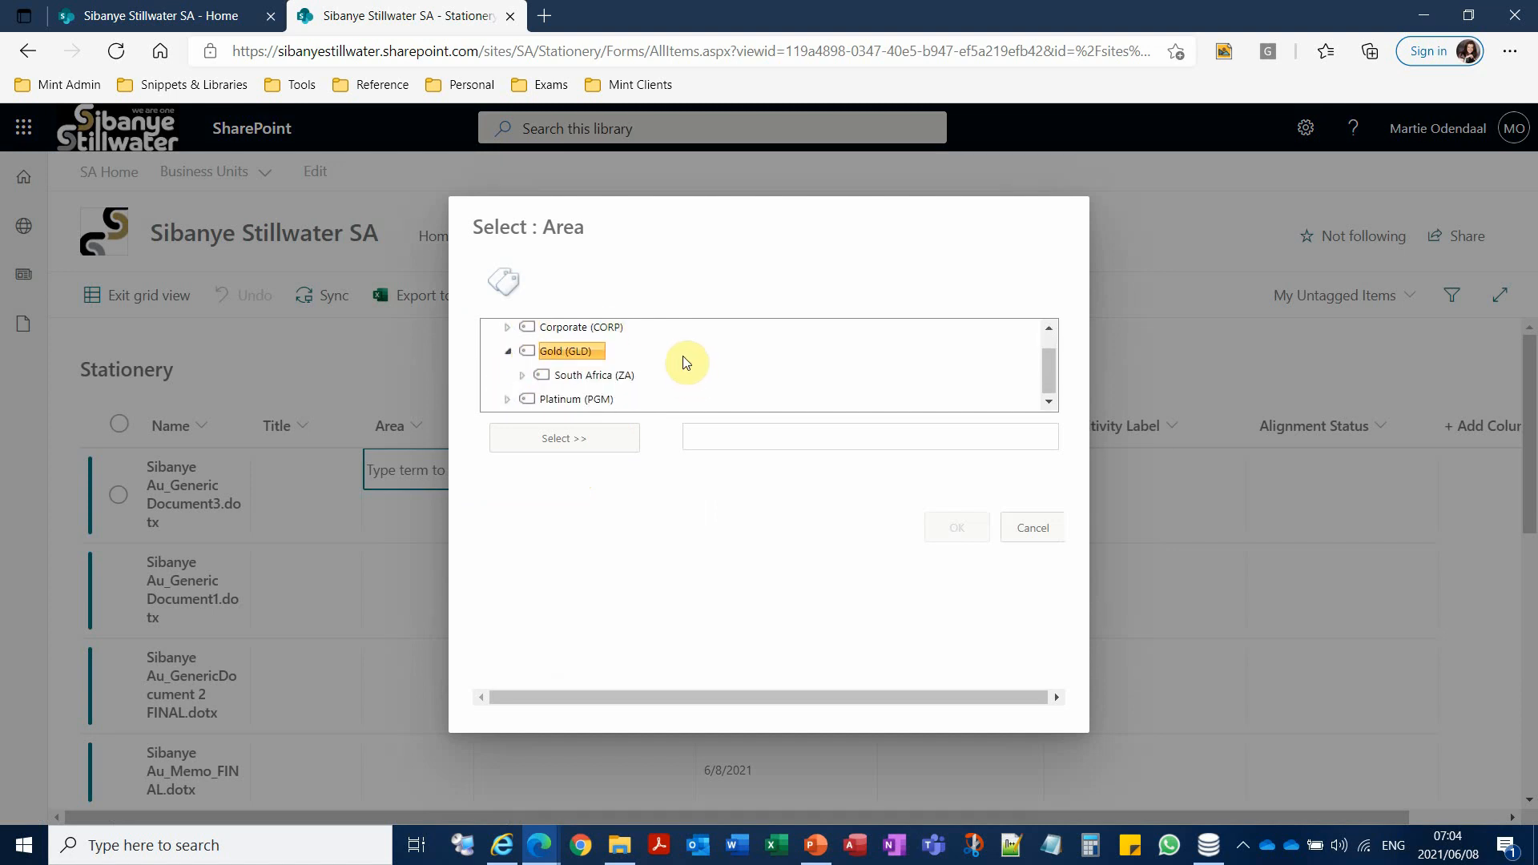
left_click(519, 376)
scroll(690, 365, "down", 1)
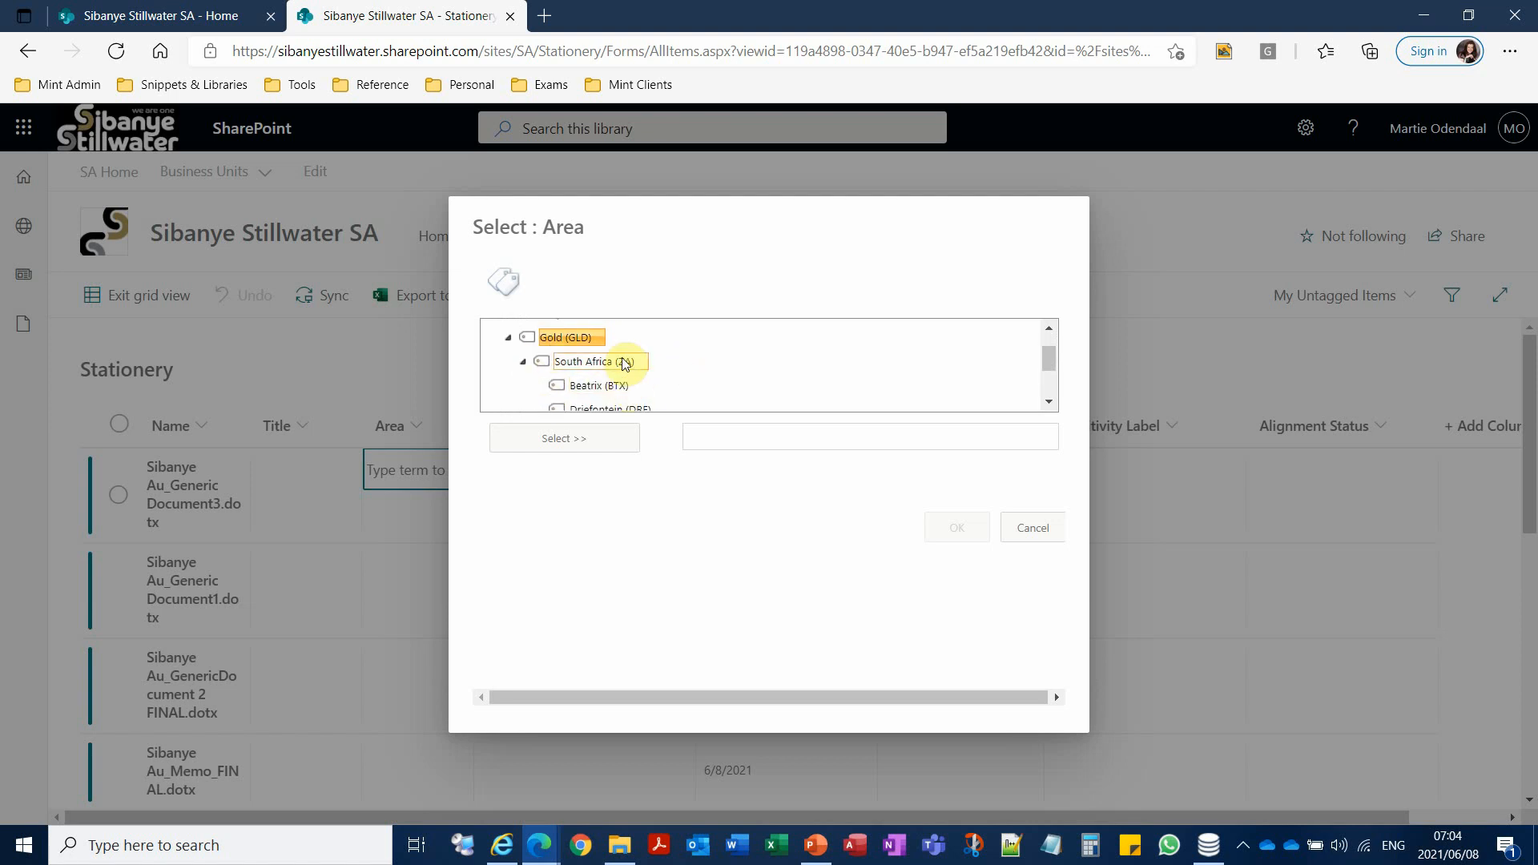
left_click(524, 361)
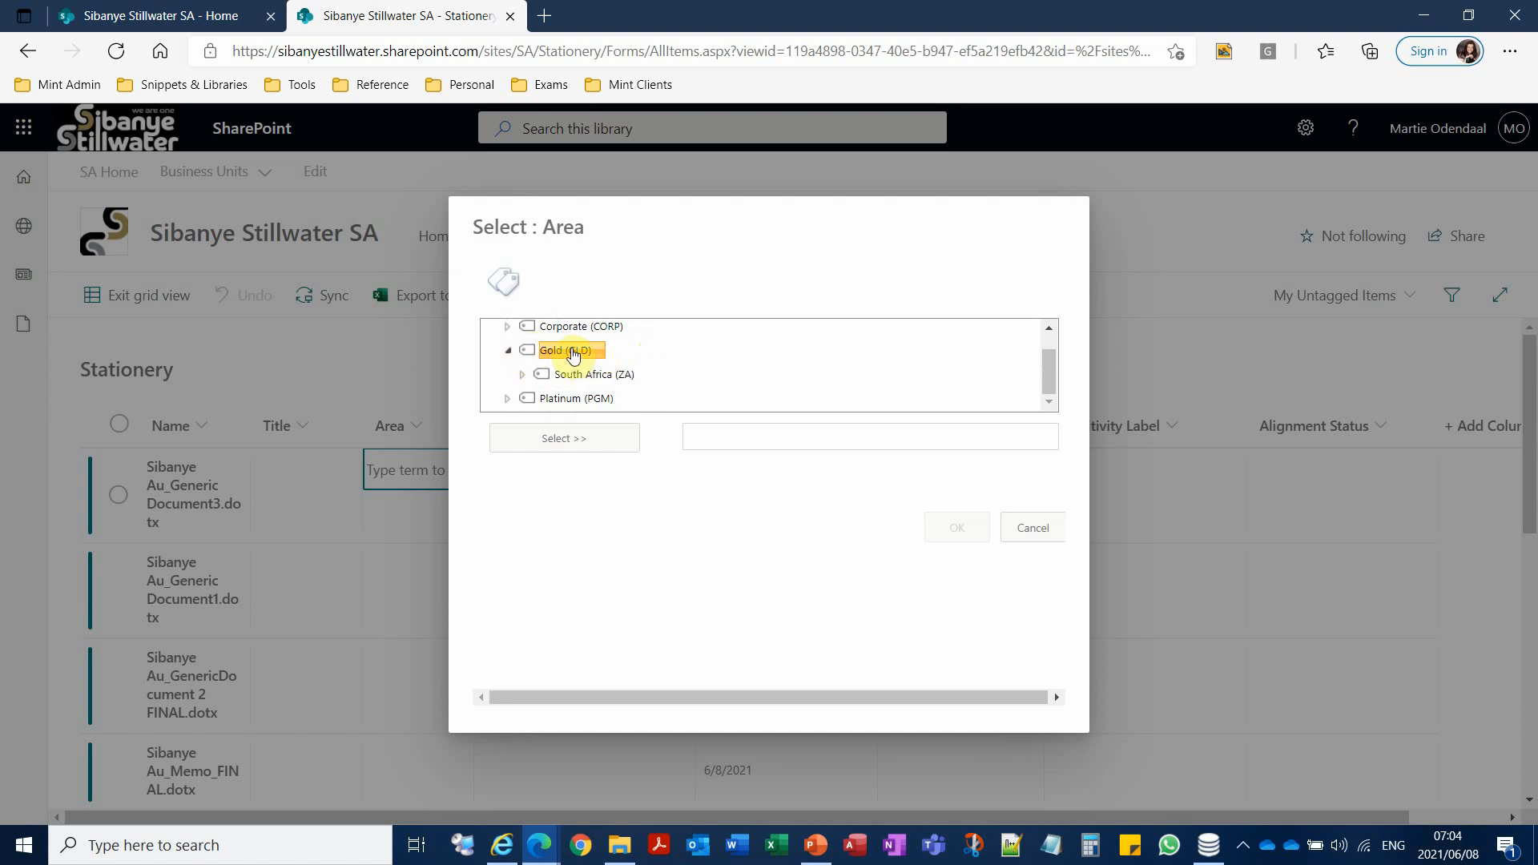
Step: Set the Area of Sibanye Au_Generic Document3.dotx to Gold (GLD) and confirm the term selection
left_click(586, 374)
left_click(580, 352)
left_click(560, 439)
mouse_move(1052, 366)
left_mouse_down()
mouse_move(1045, 343)
mouse_move(1045, 381)
left_mouse_up()
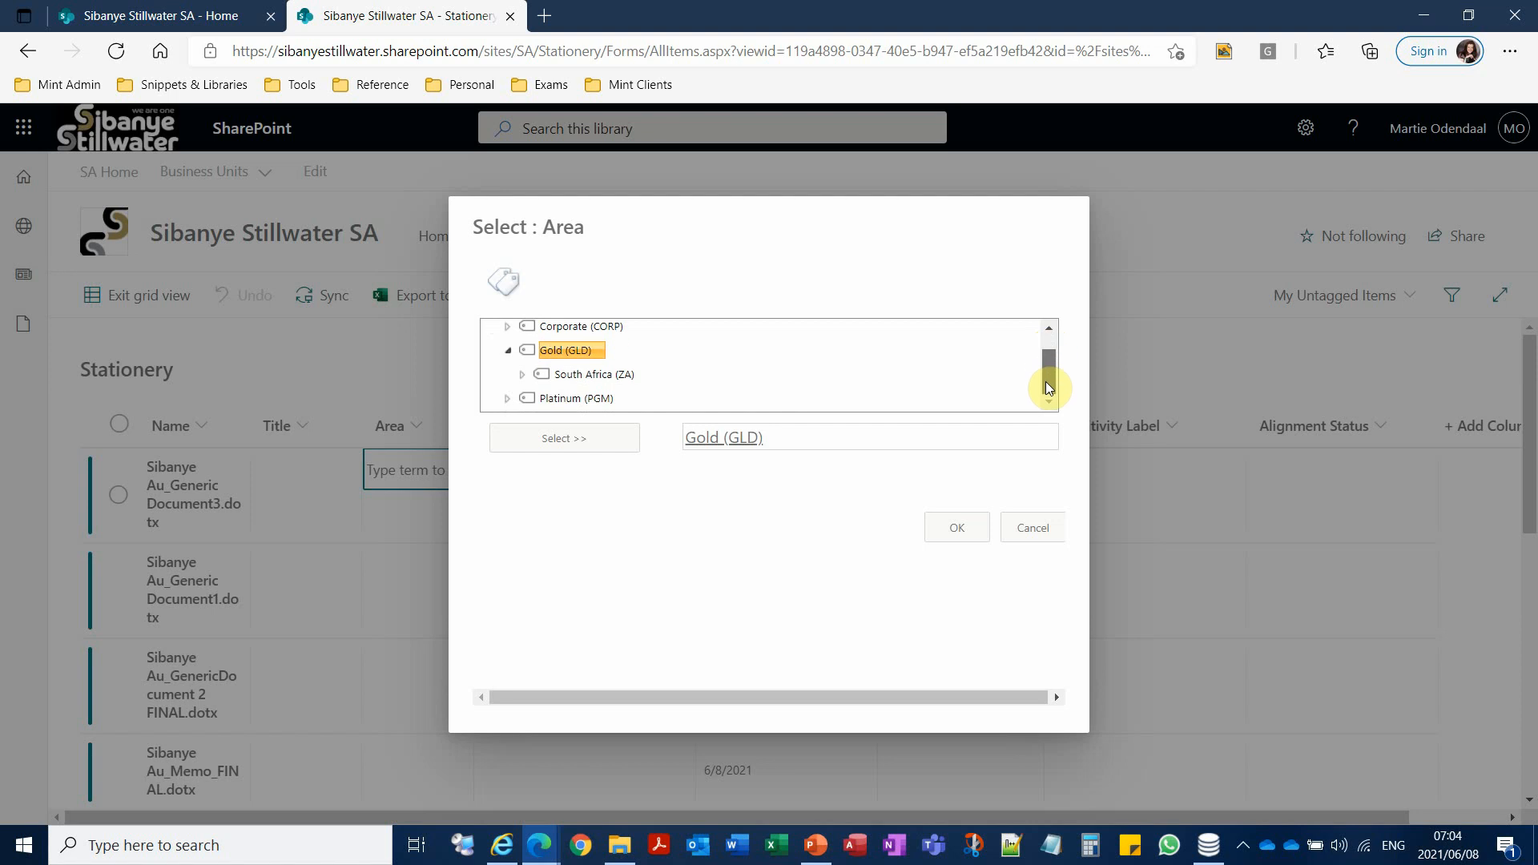
left_click(508, 350)
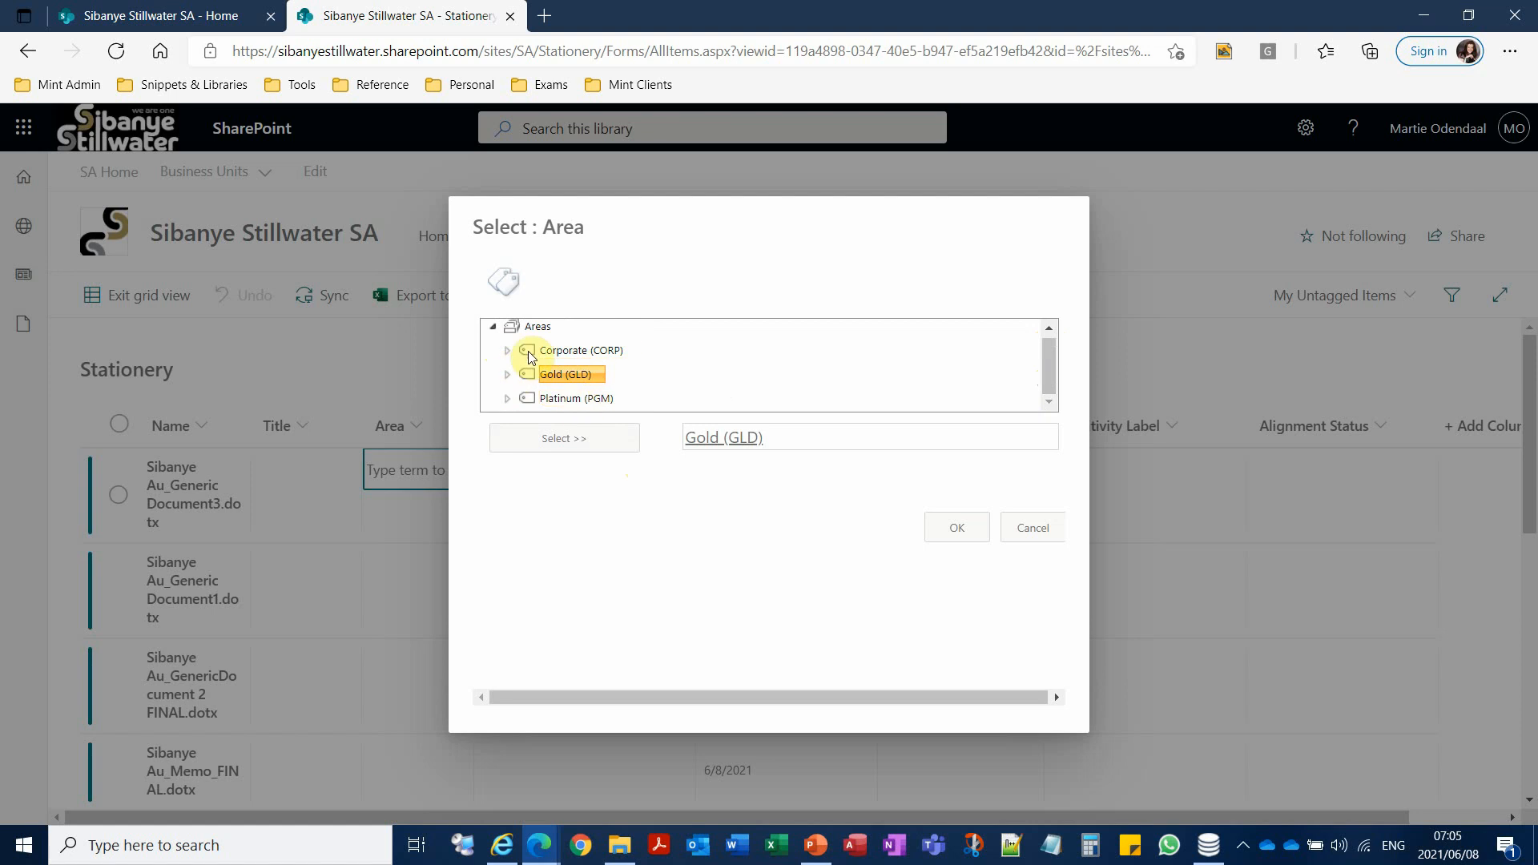
left_click(949, 531)
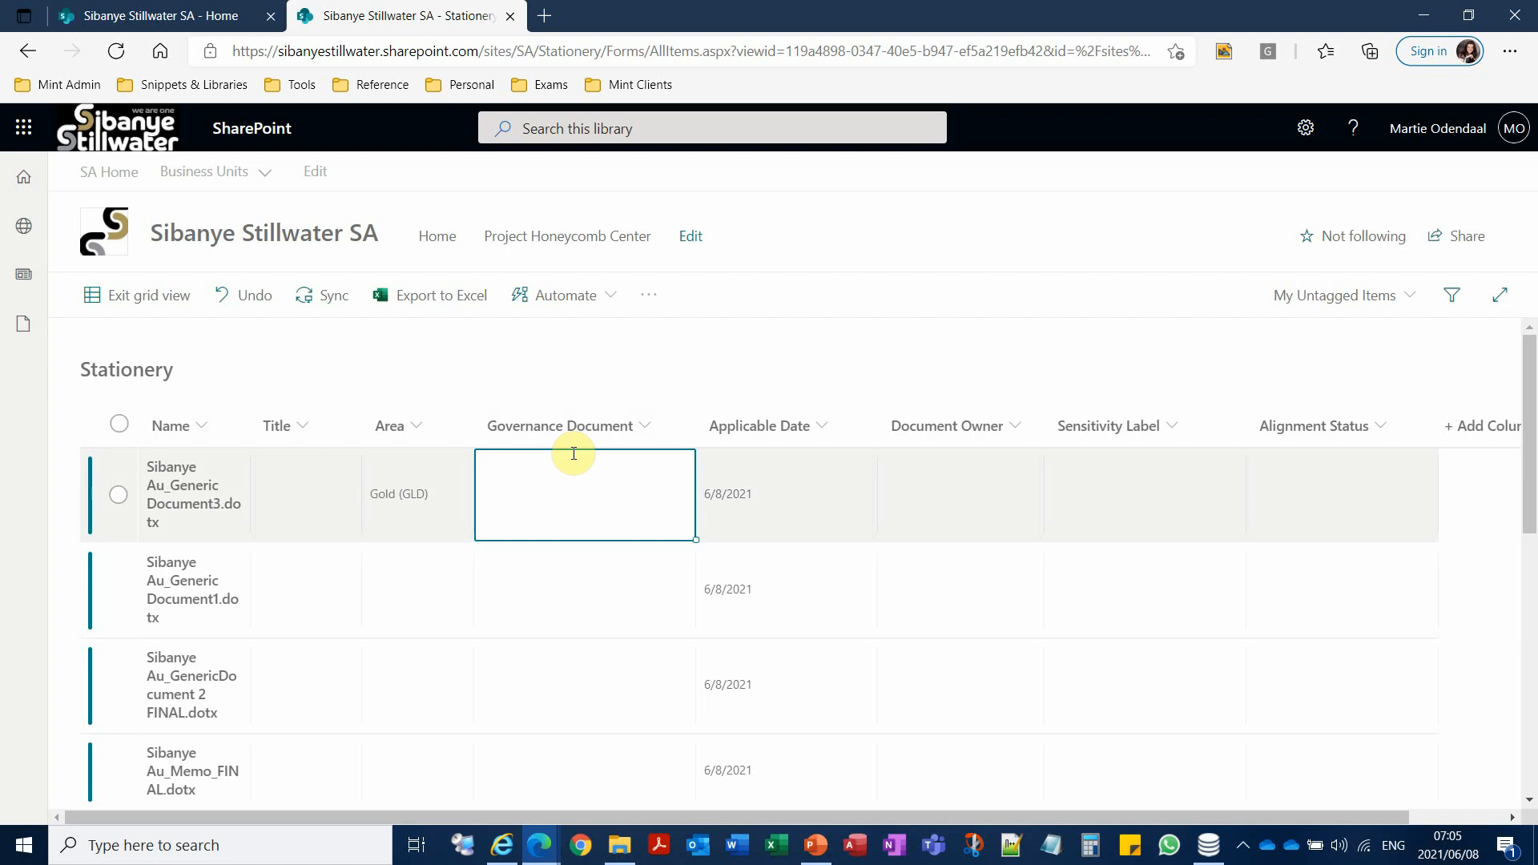
Step: Open the Governance Document term picker for Sibanye Au_Generic Document3.dotx and expand the Templates (TMP) term
left_click(560, 484)
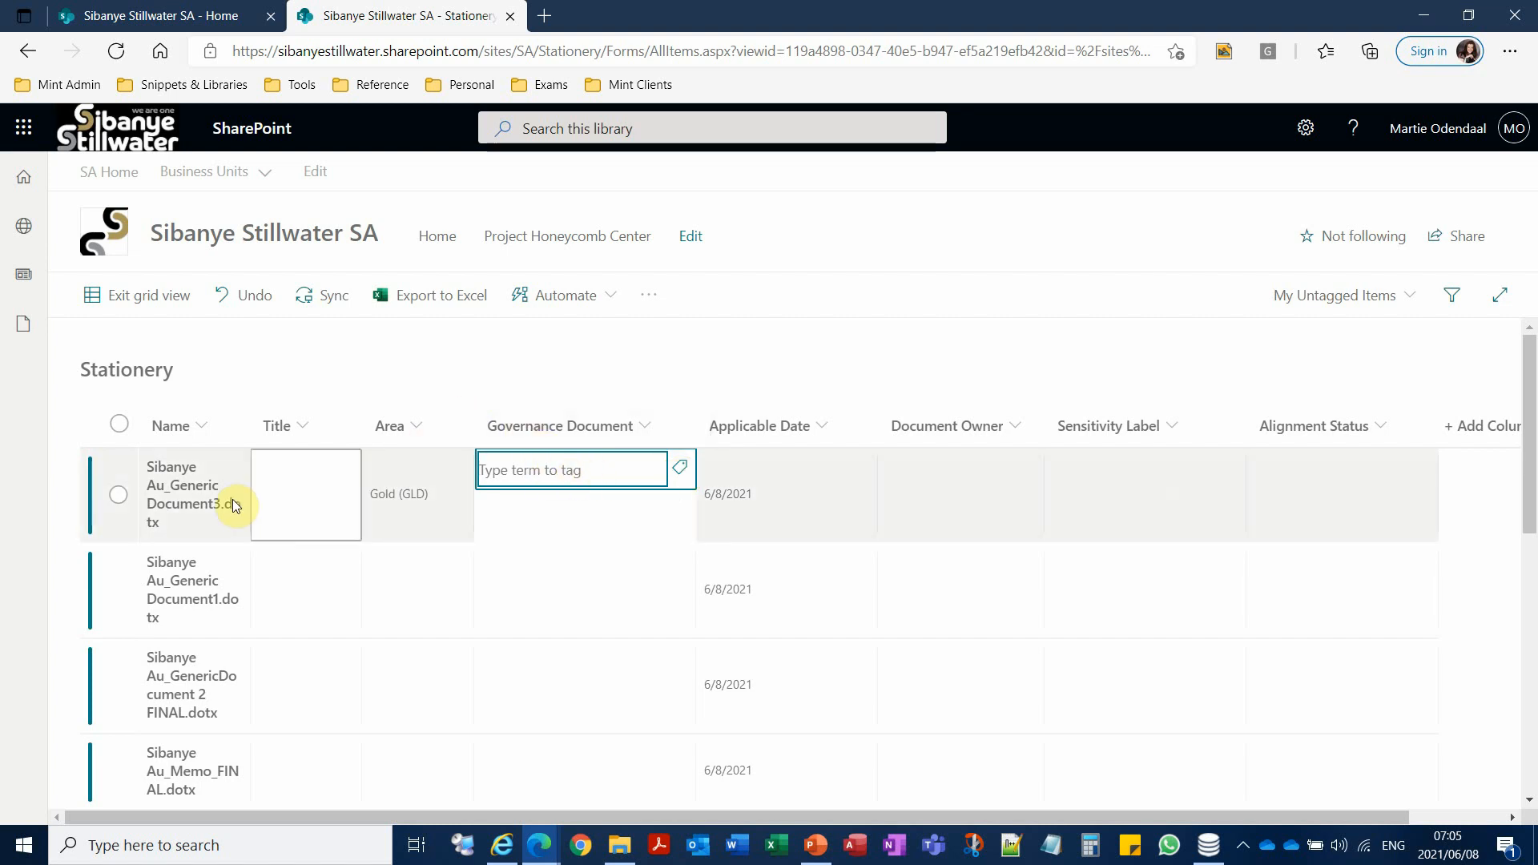
left_click(680, 467)
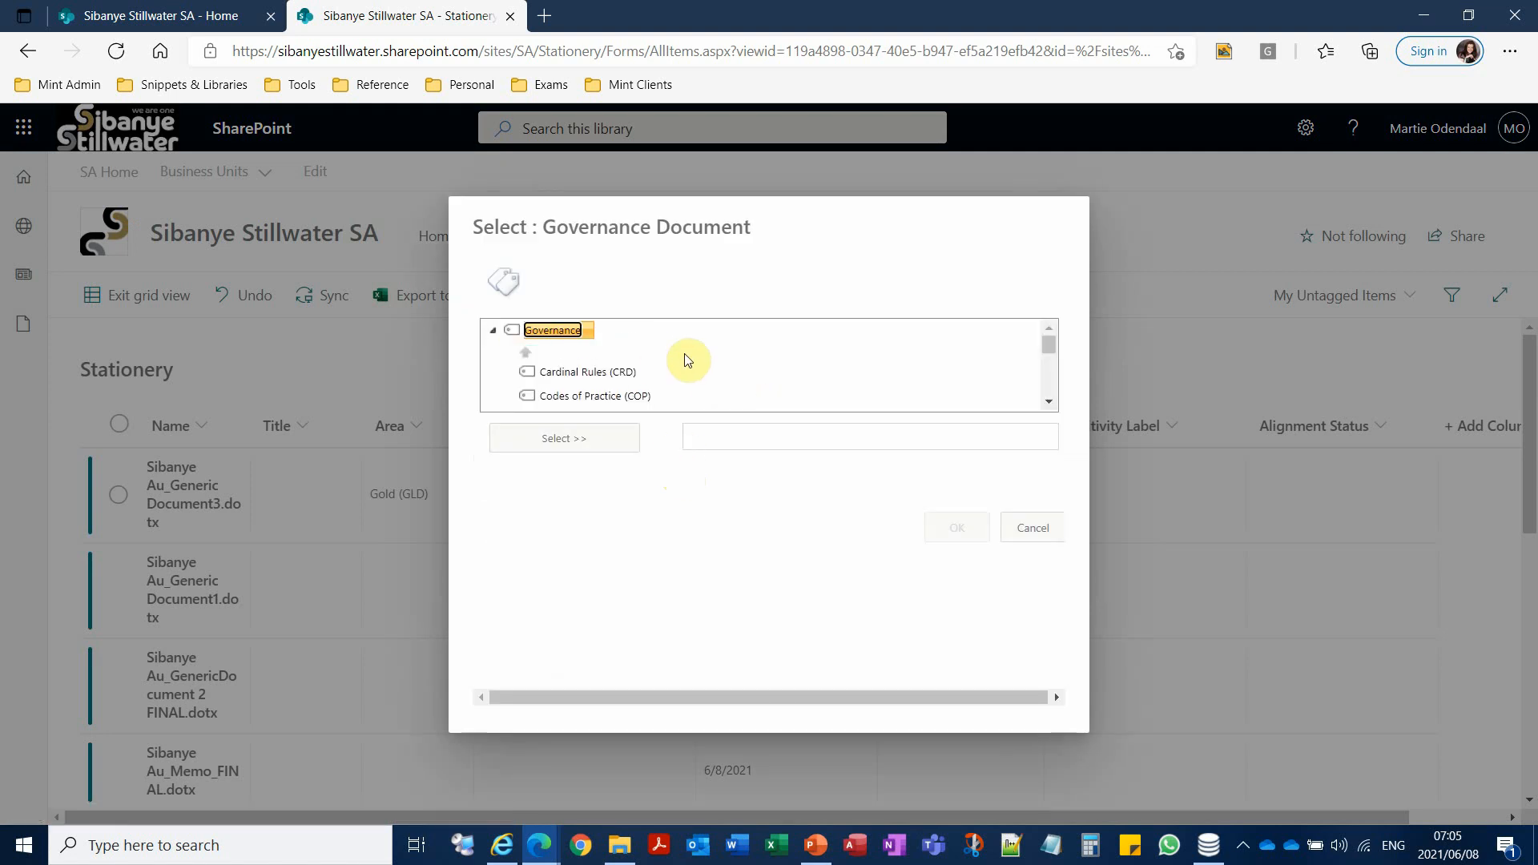
scroll(688, 361, "down", 1)
scroll(689, 360, "down", 3)
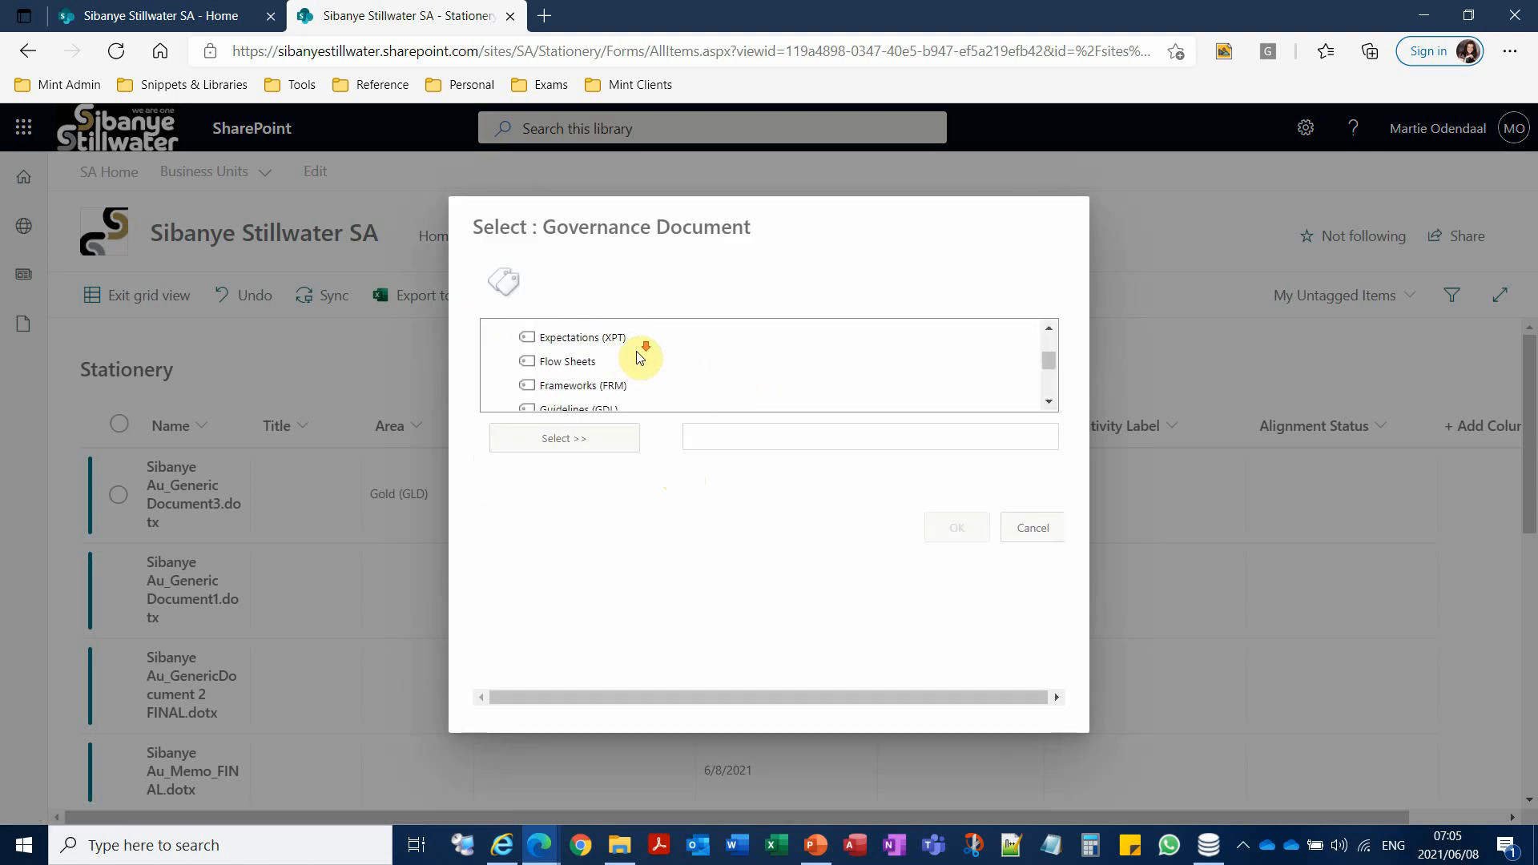
scroll(640, 357, "down", 3)
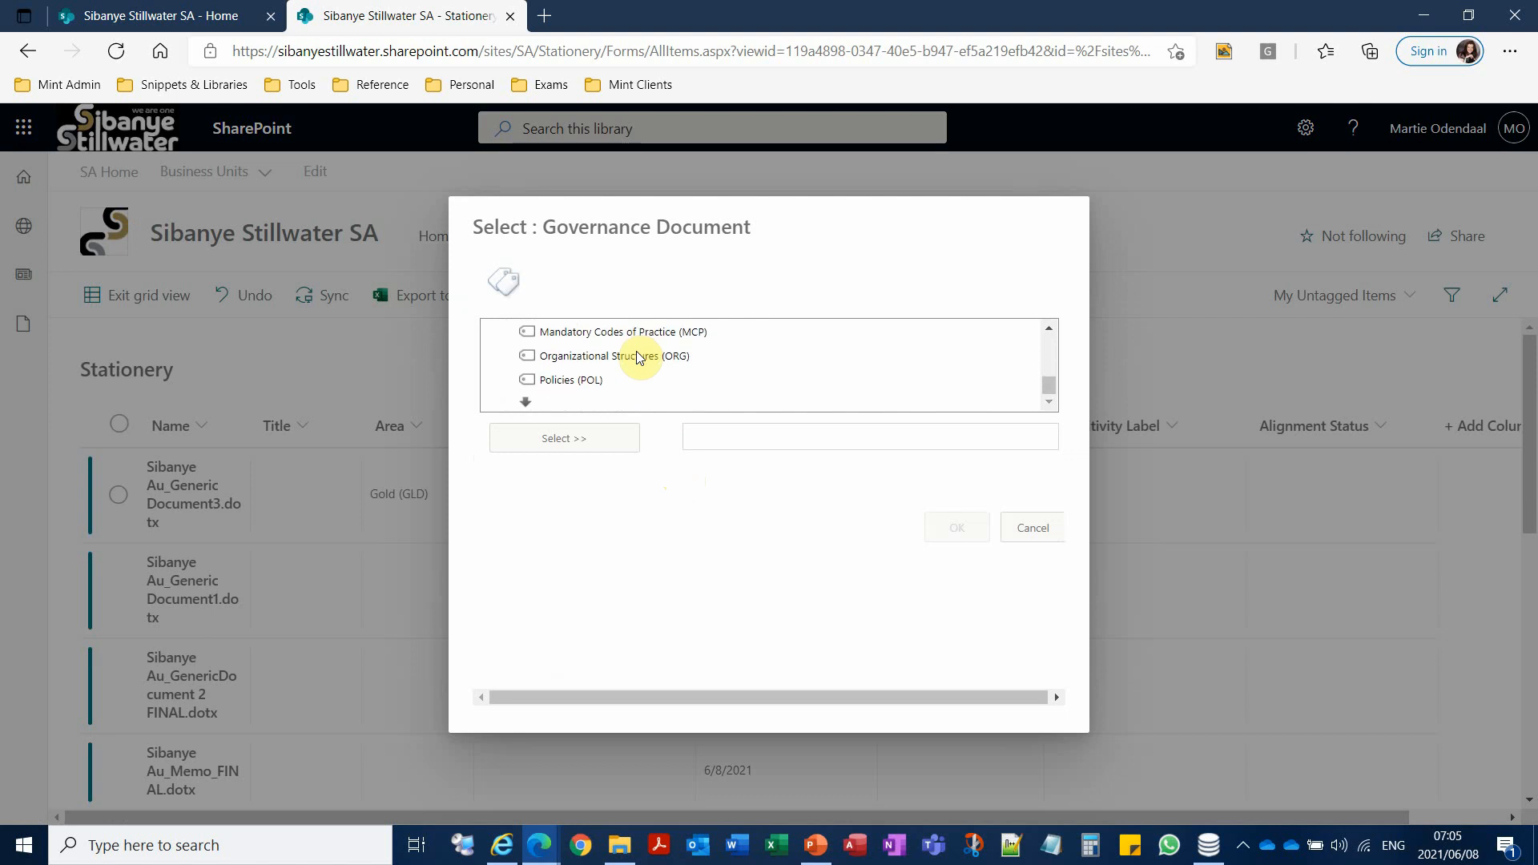
scroll(673, 352, "down", 3)
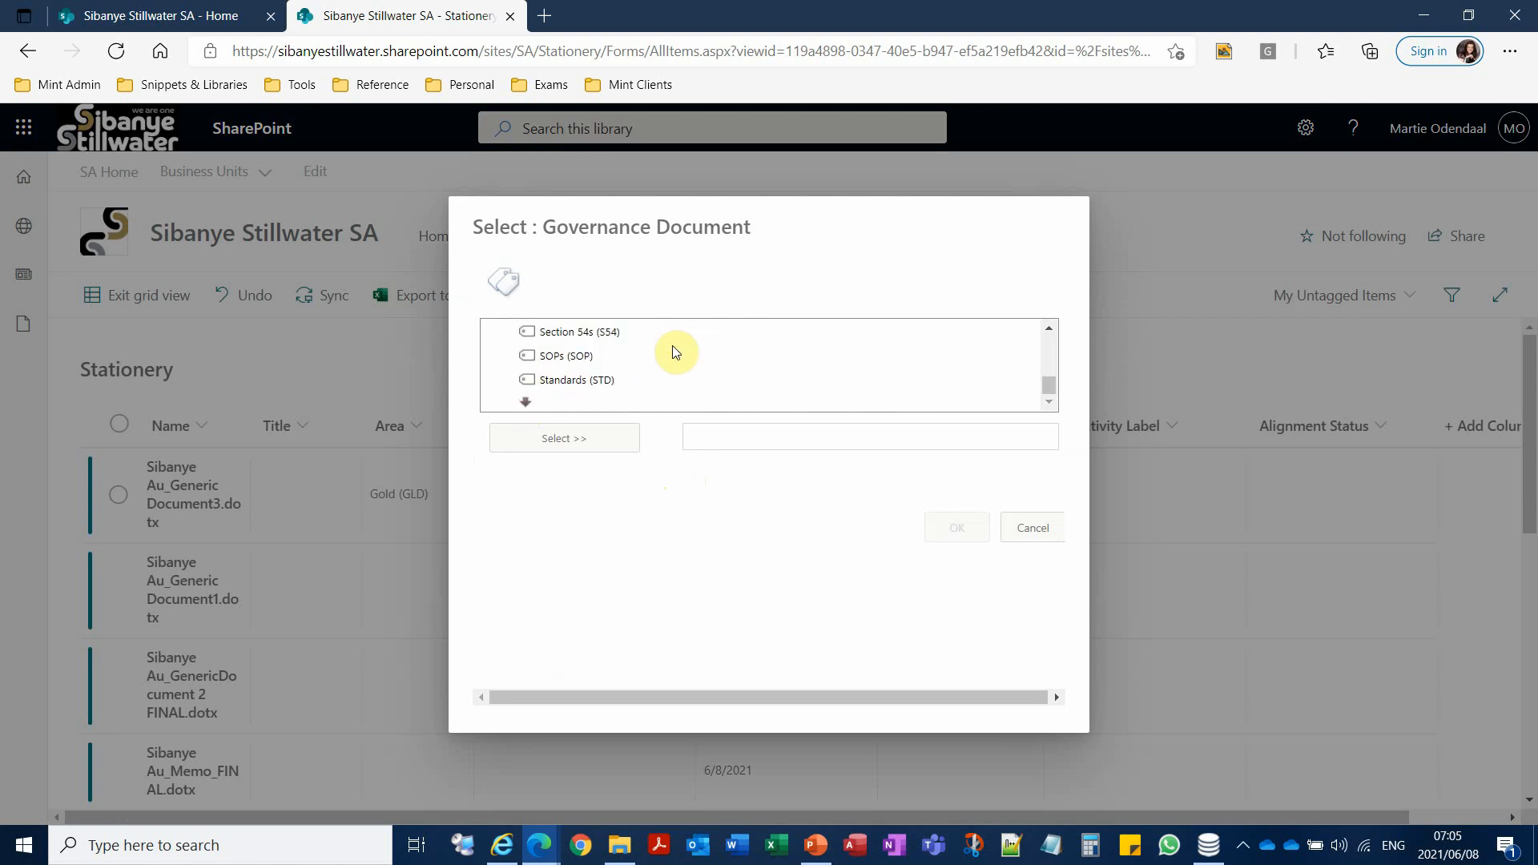
scroll(699, 356, "down", 1)
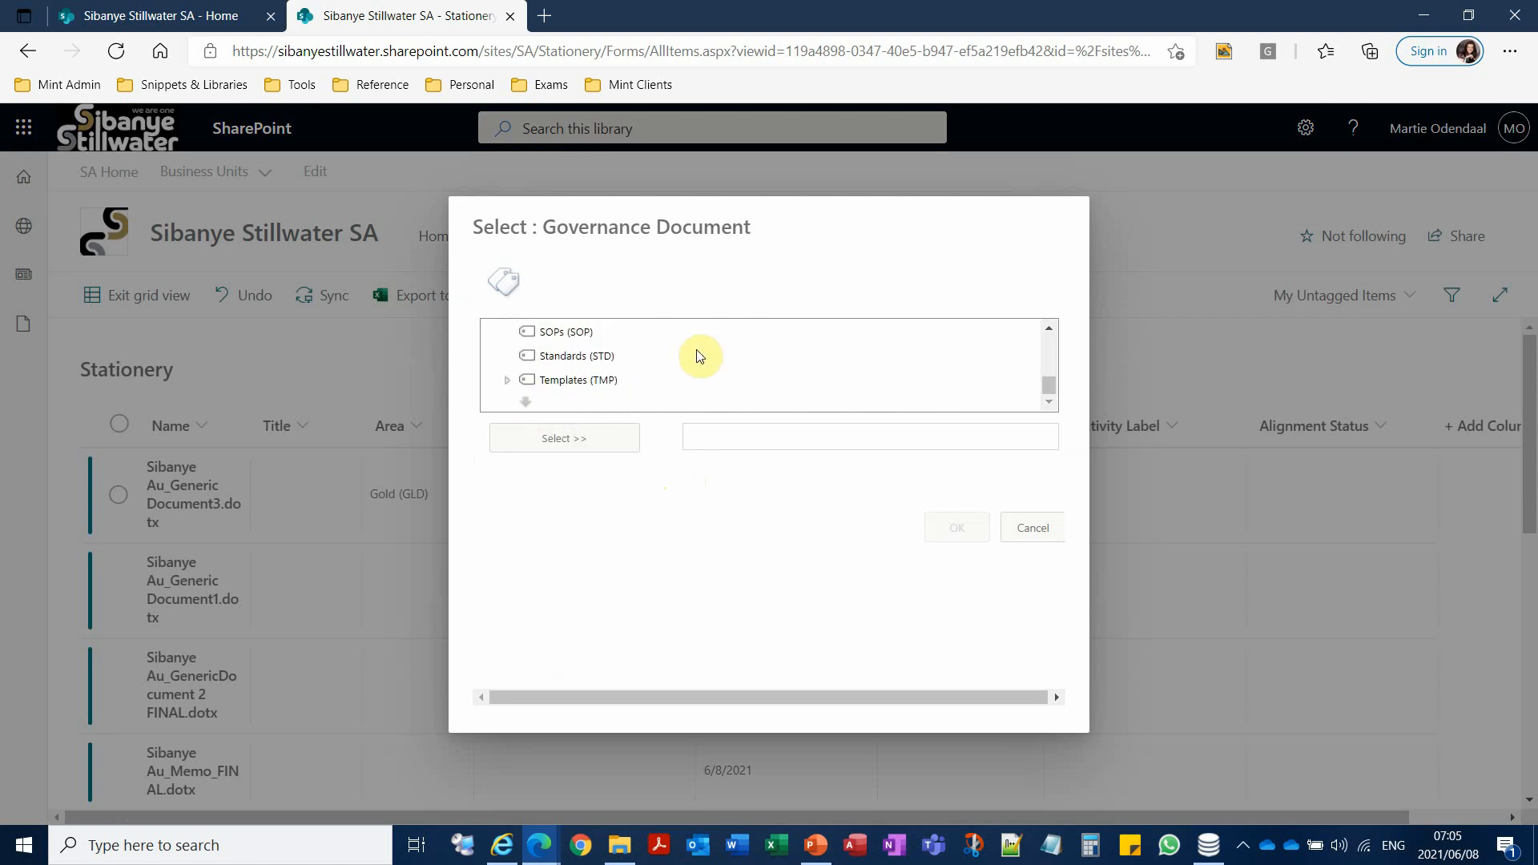
left_click(507, 381)
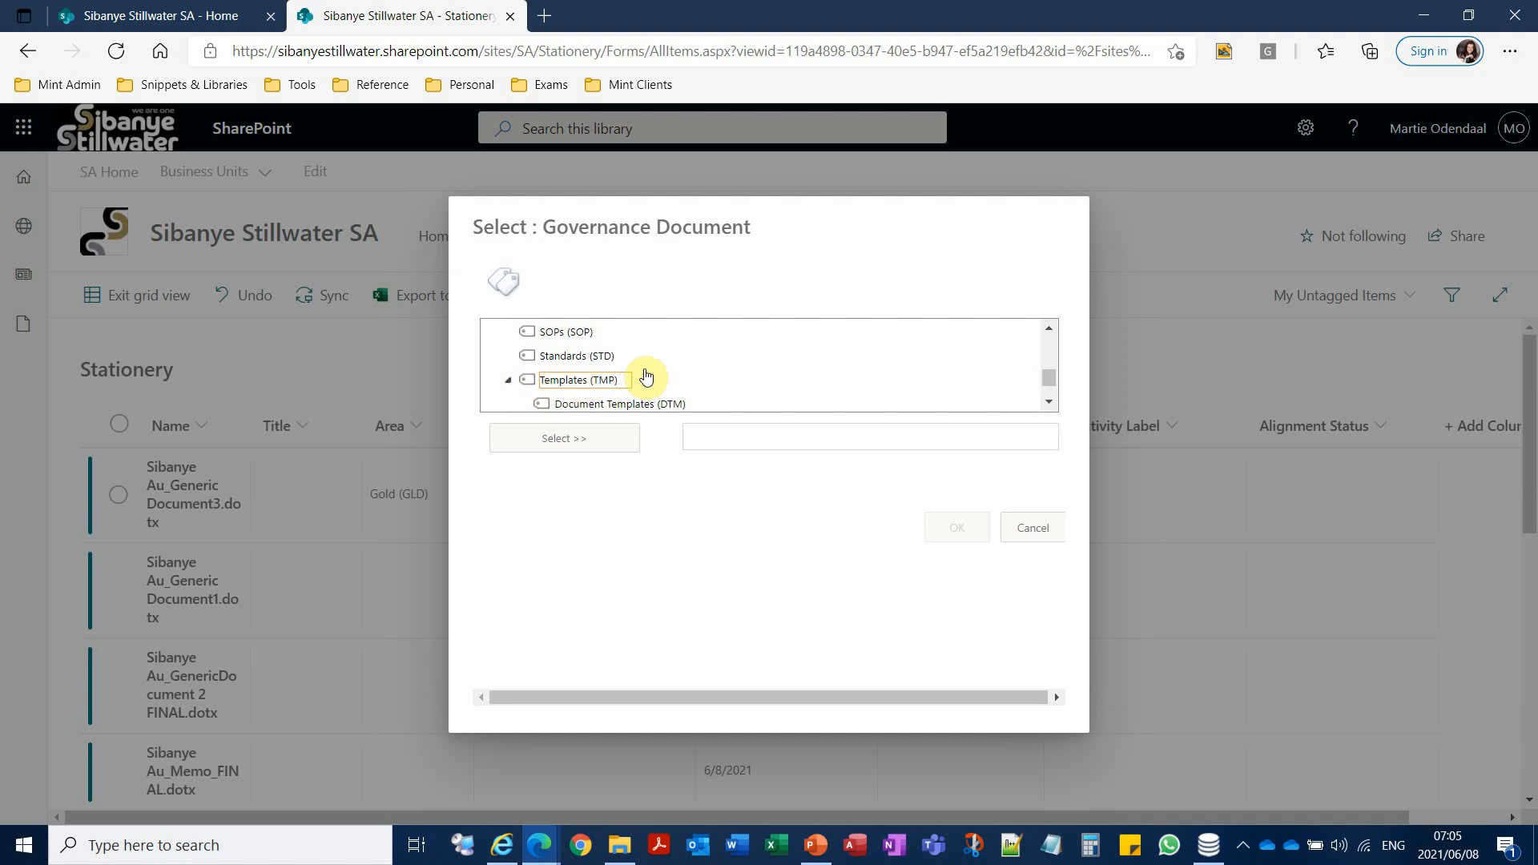
Step: Set the Governance Document of Sibanye Au_Generic Document3.dotx to Document Templates (DTM) and confirm the term selection
scroll(697, 350, "down", 2)
left_click(561, 362)
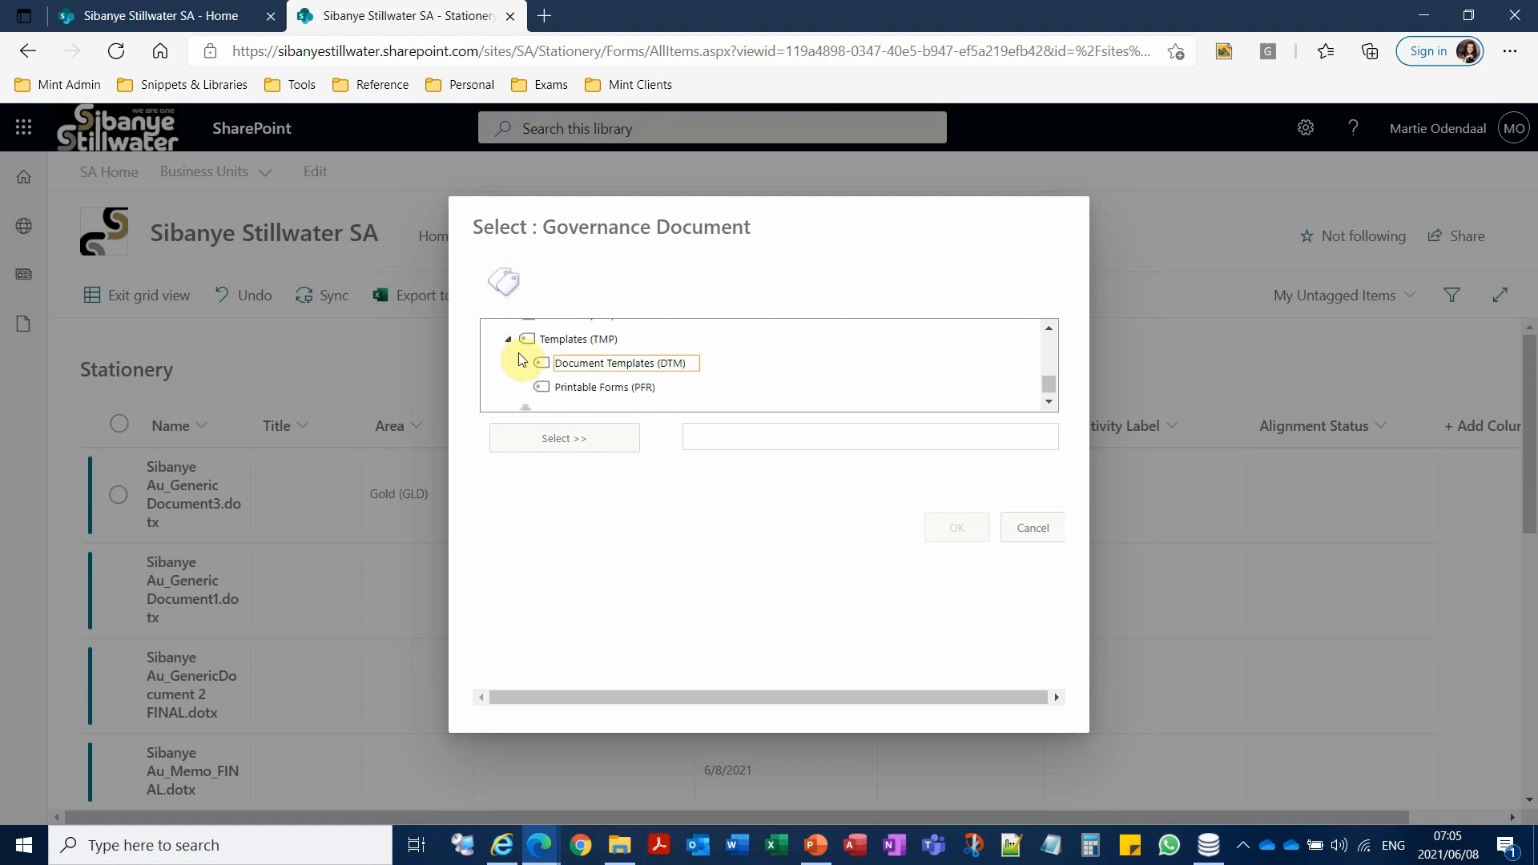
left_click(593, 362)
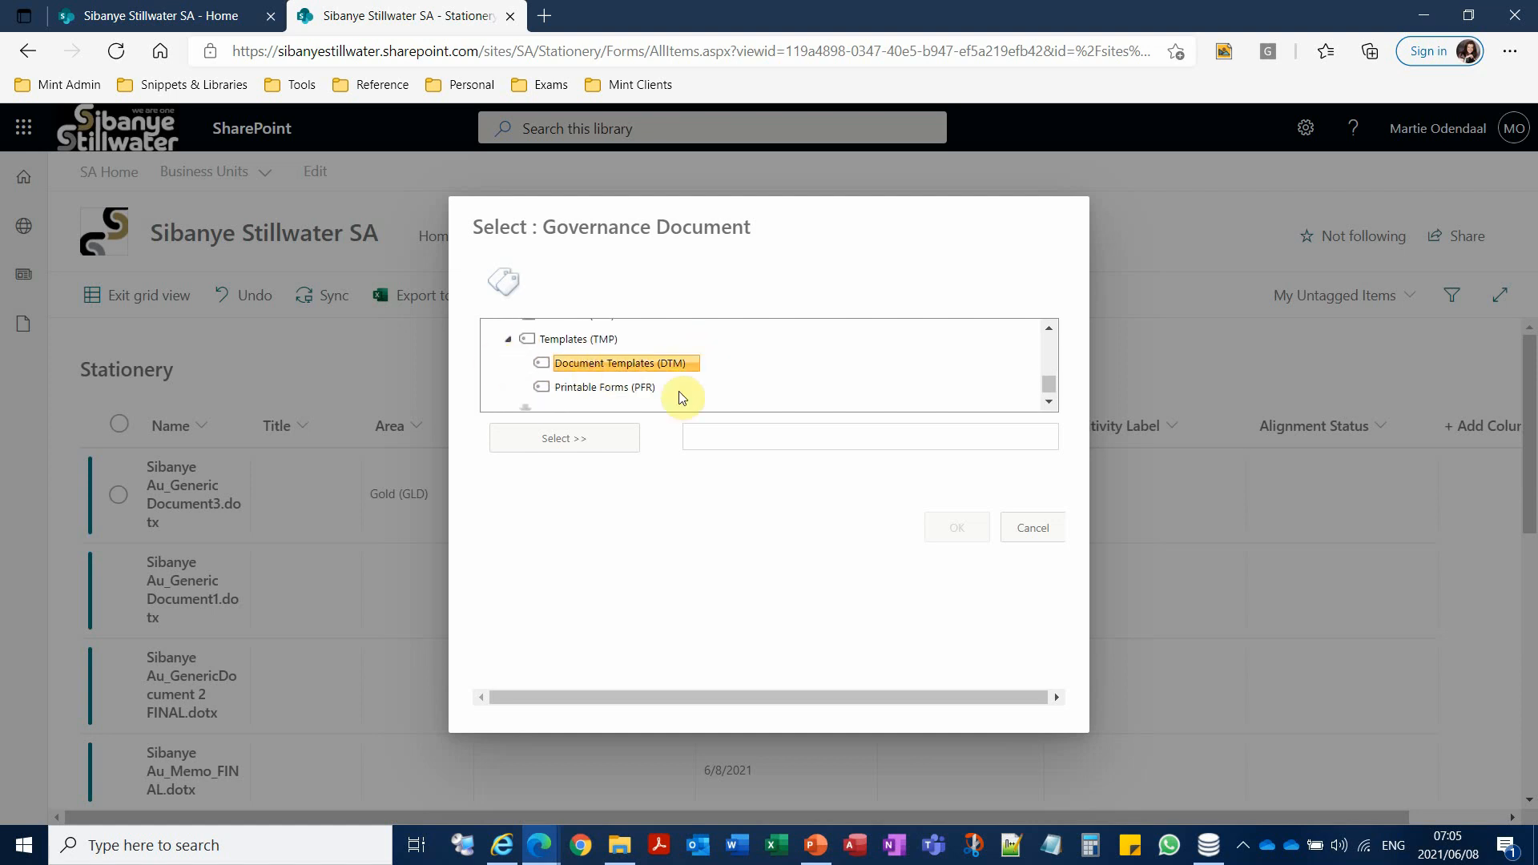
left_click(593, 439)
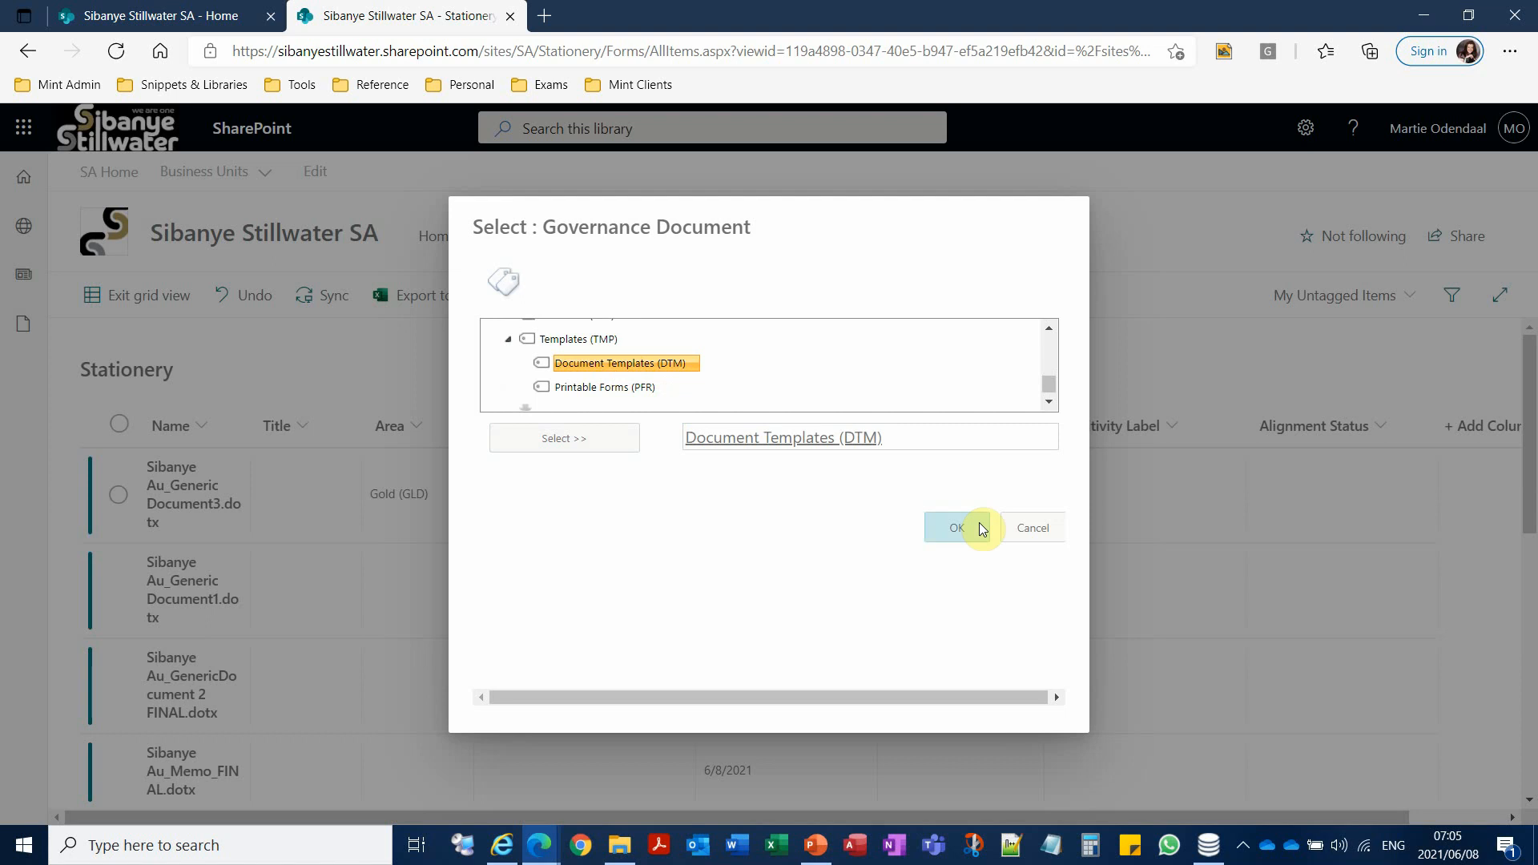
left_click(958, 527)
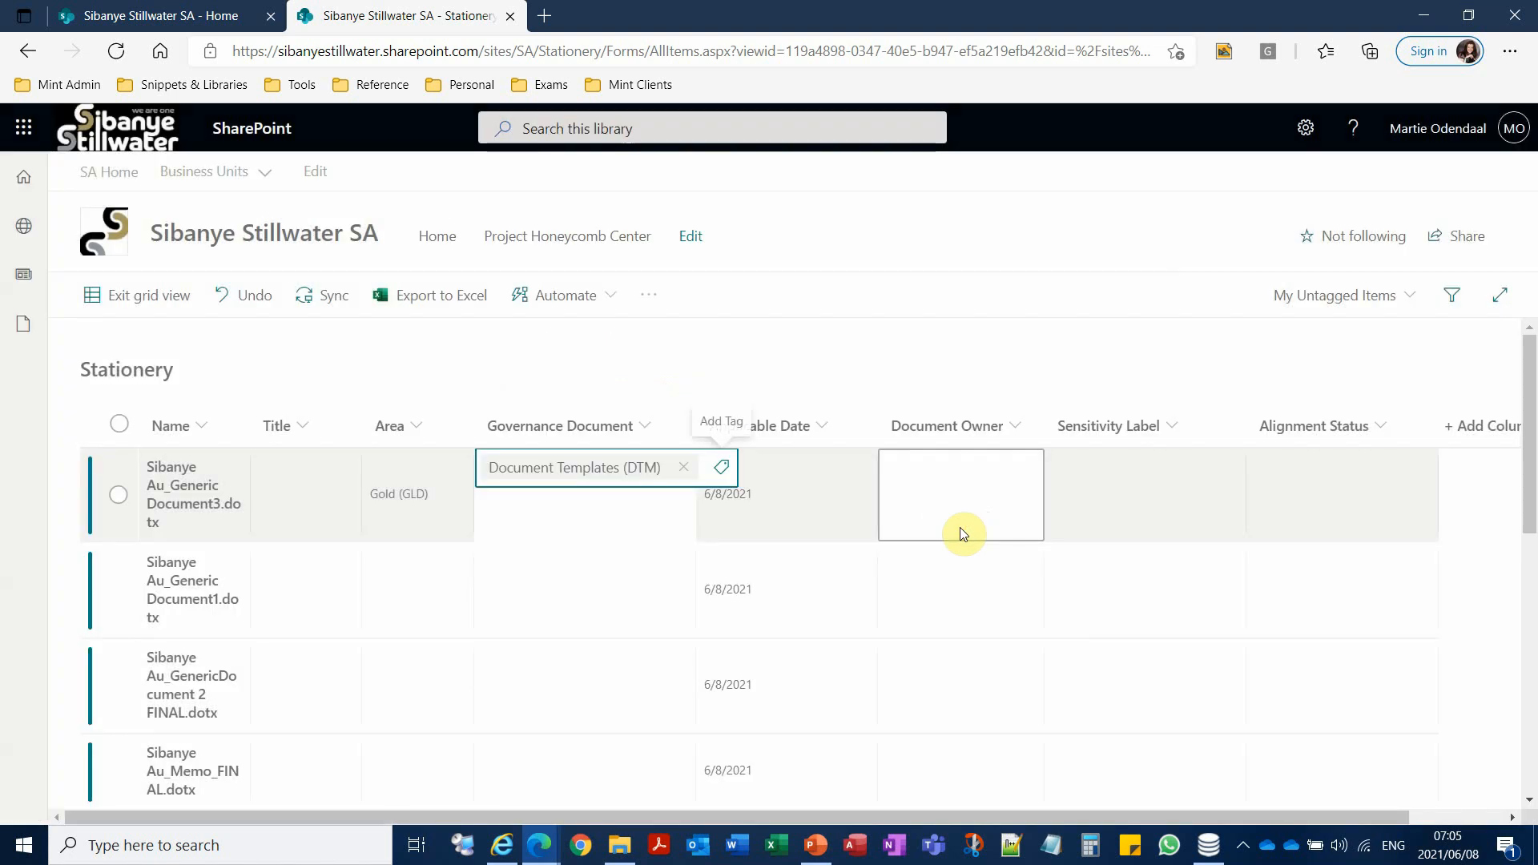
key("Tab")
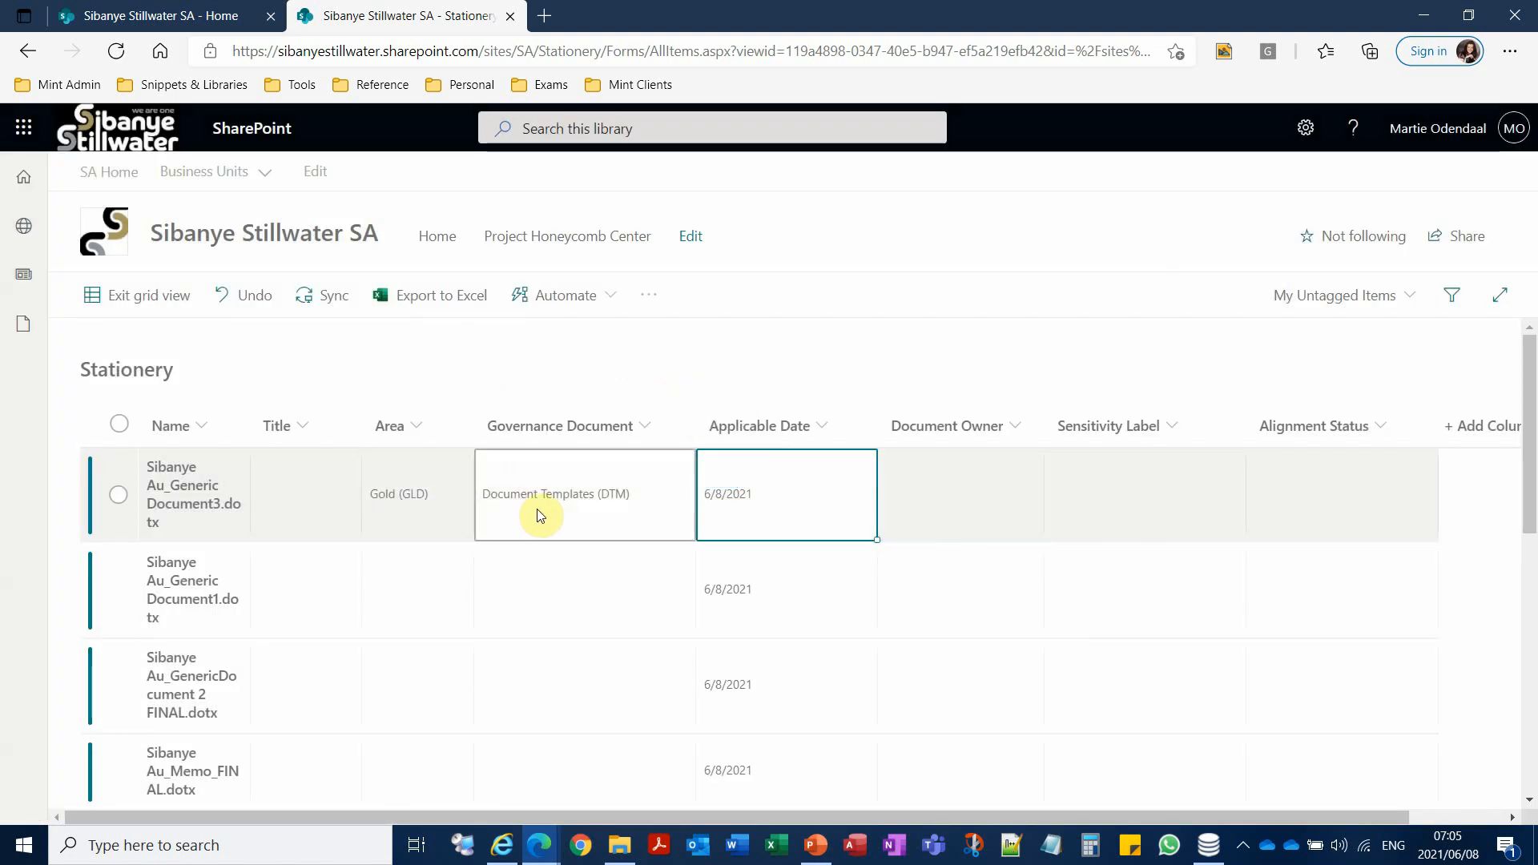
Step: Check the Applicable Date of Sibanye Au_Generic Document3.dotx without changing it, and fill in the document owner's name
left_click(801, 494)
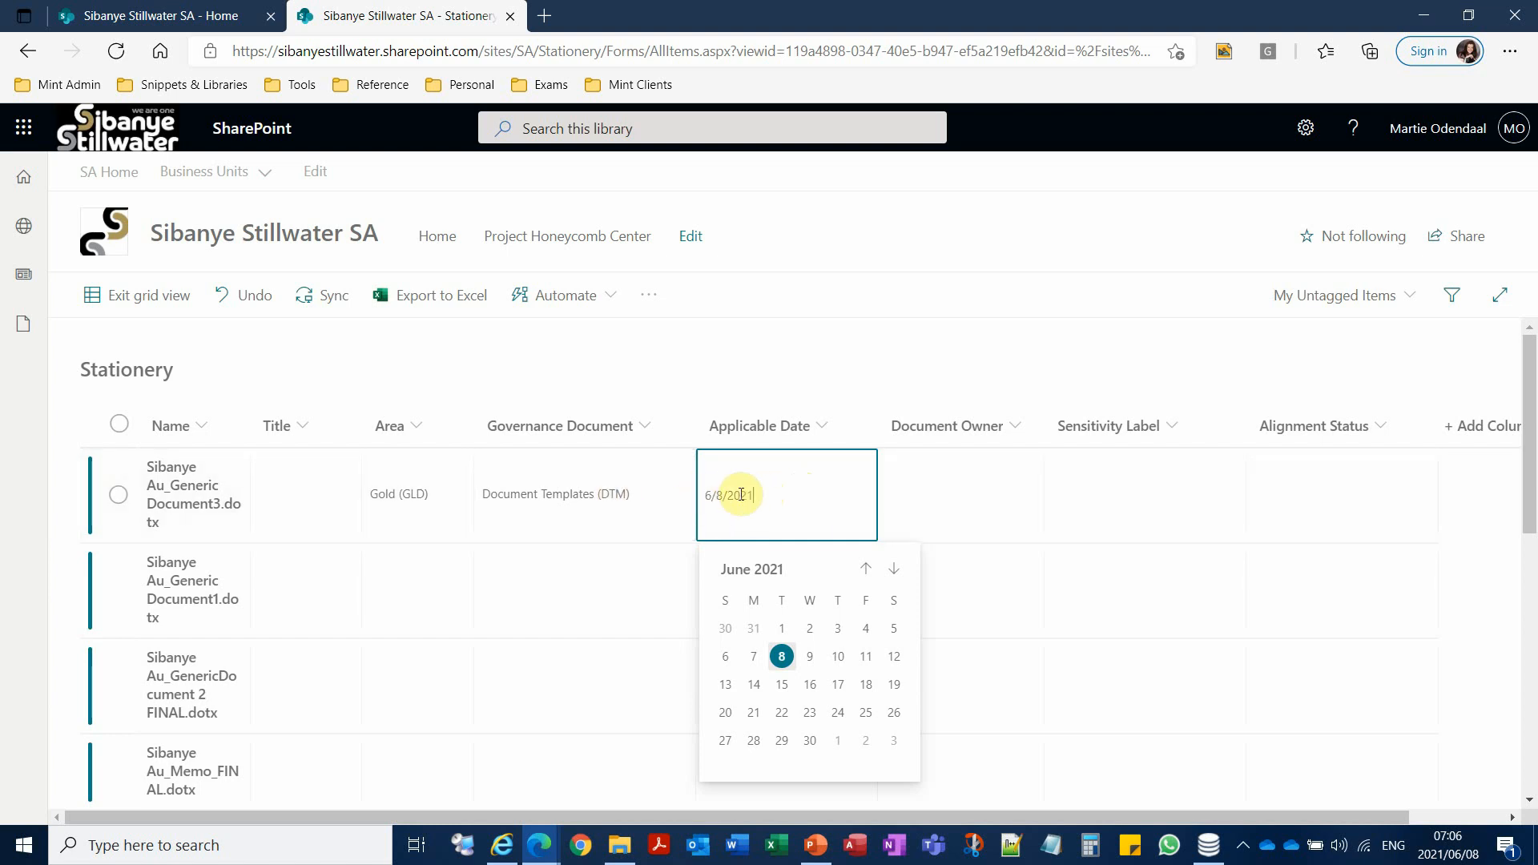
left_click(964, 491)
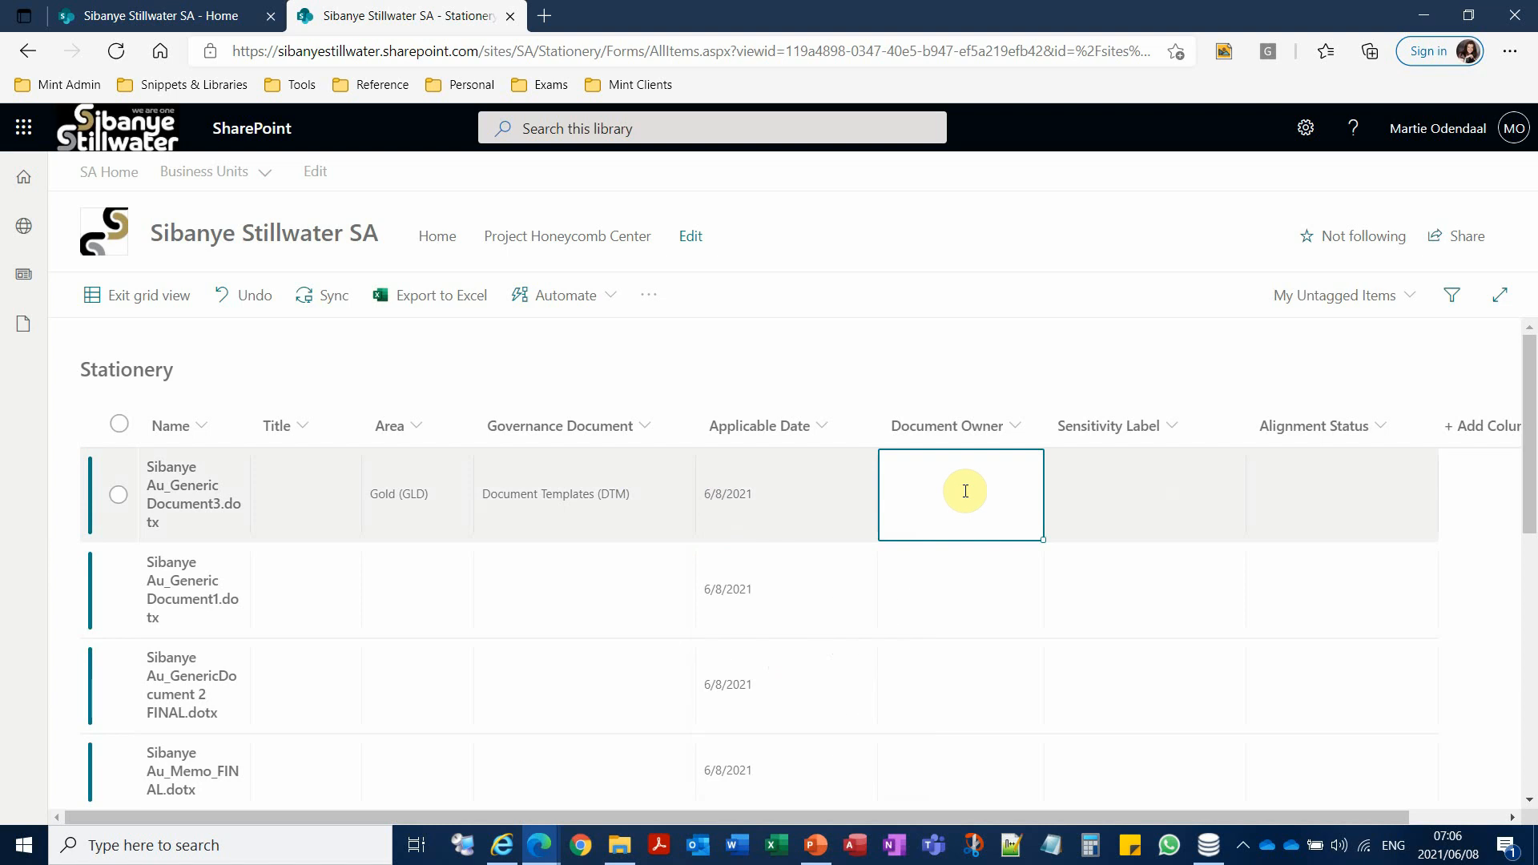
type("m")
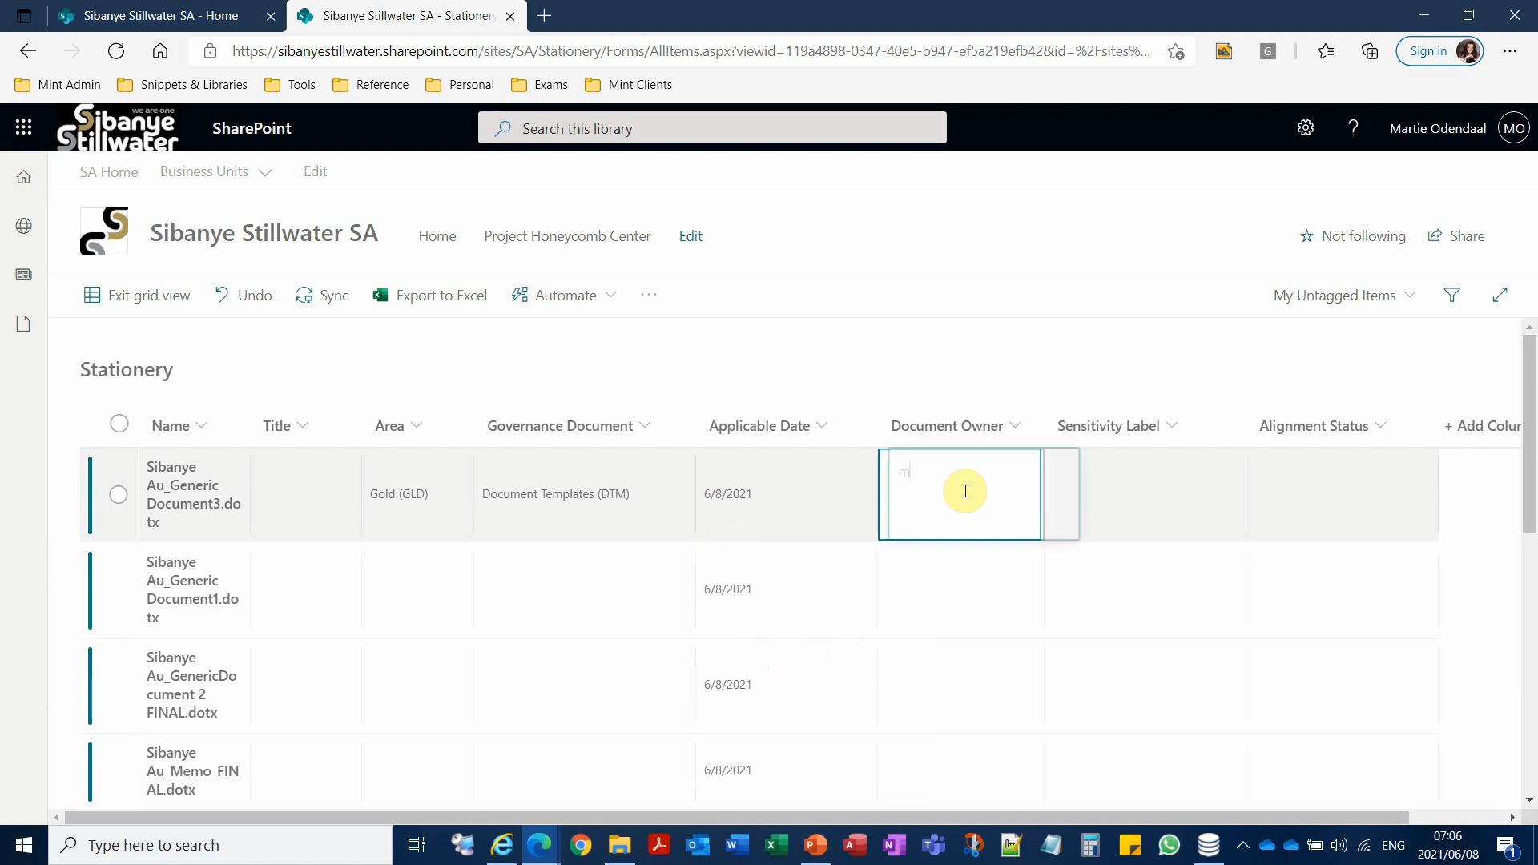
type("artie")
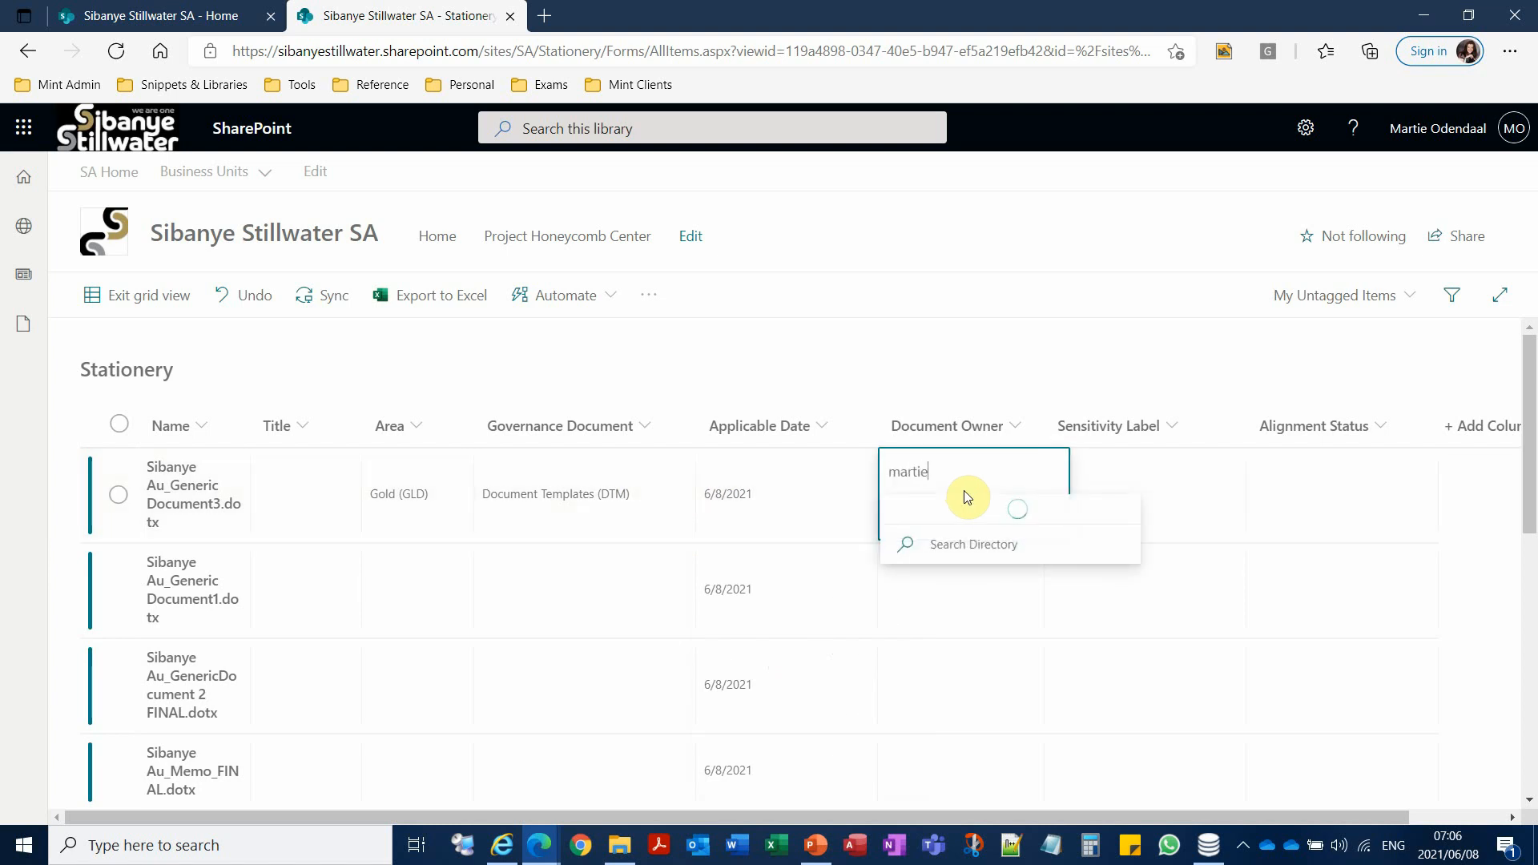
type(" o")
left_click(966, 498)
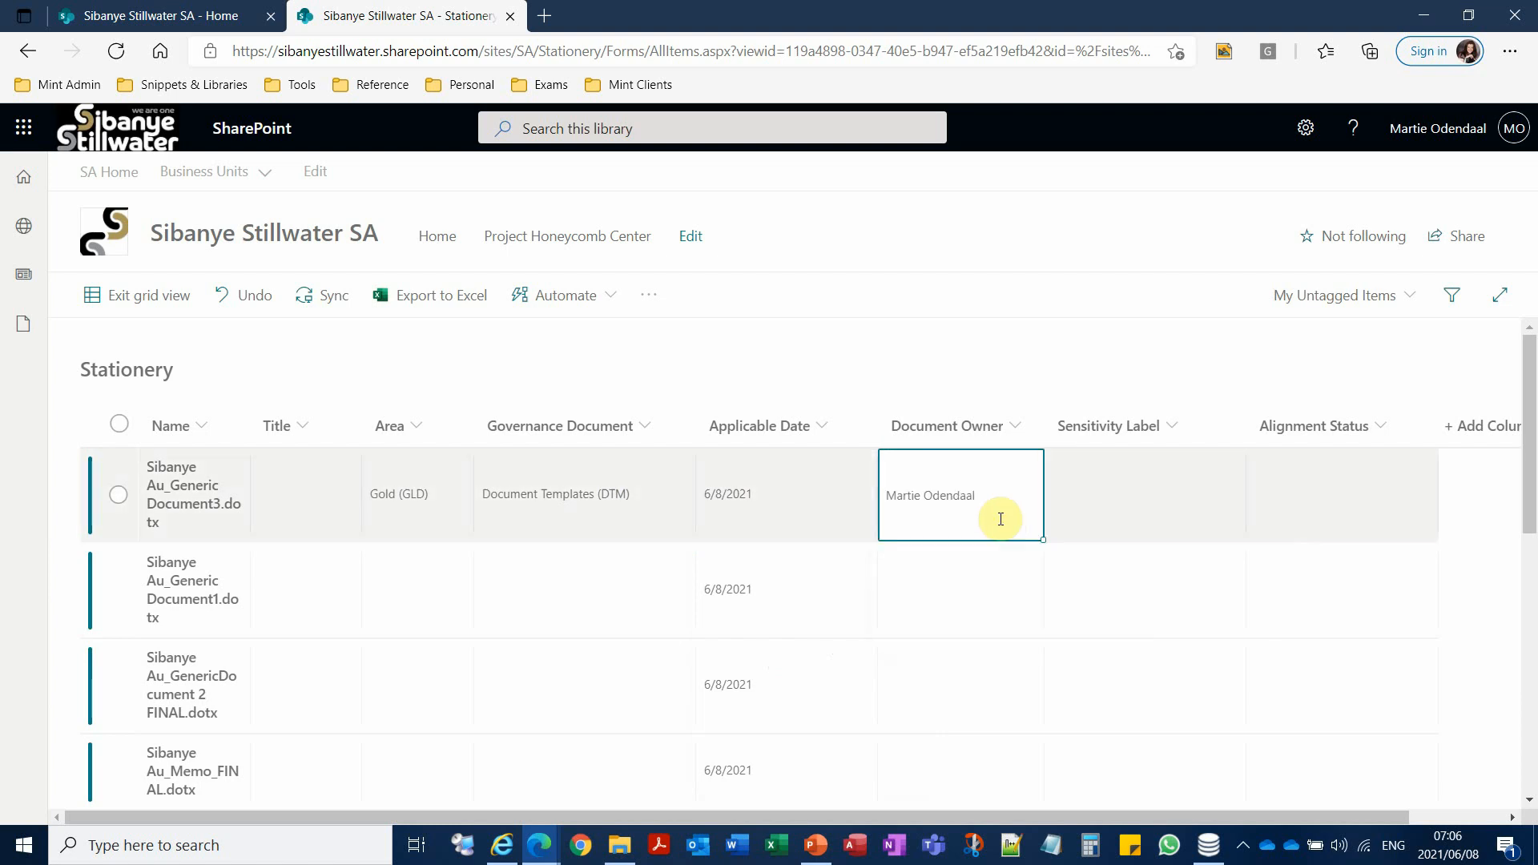
key("Tab")
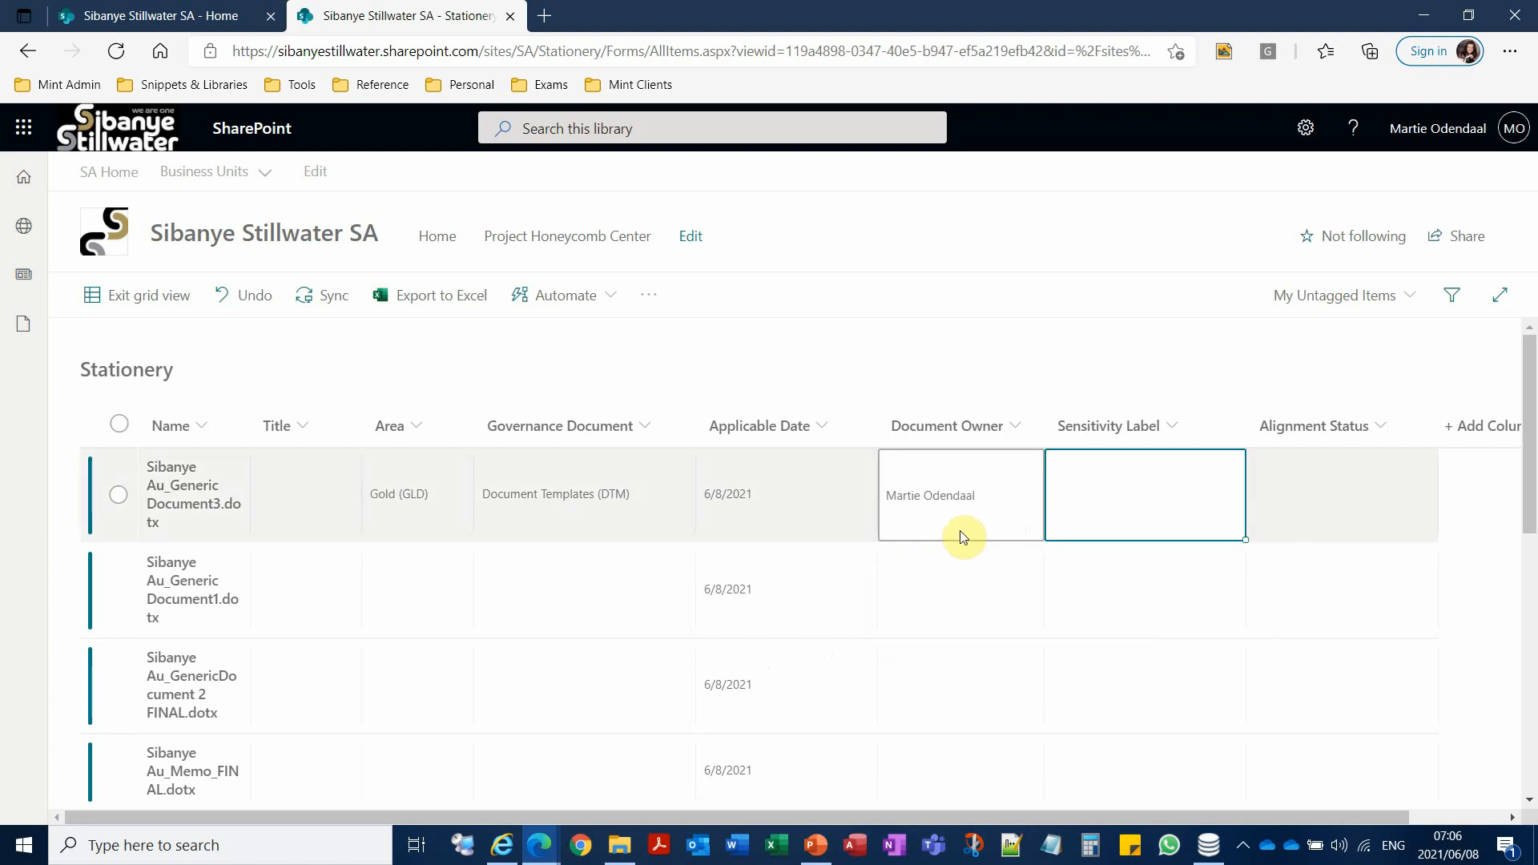
Step: Set the Sensitivity Label of Sibanye Au_Generic Document3.dotx to Company Confidential (Internal Use Only) and its Alignment Status to Aligned
left_click(1169, 479)
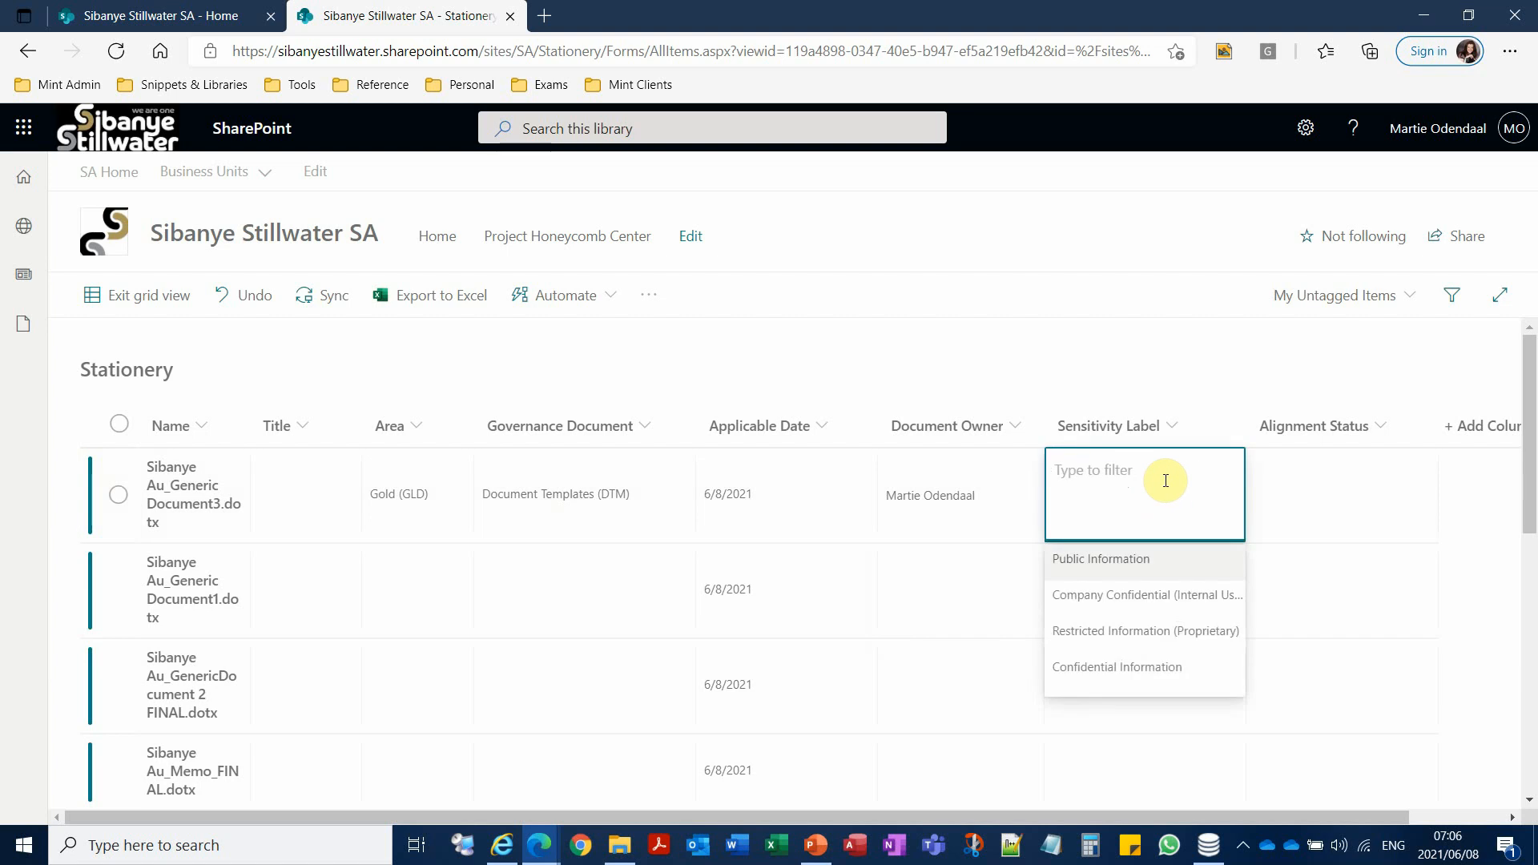
left_click(1145, 601)
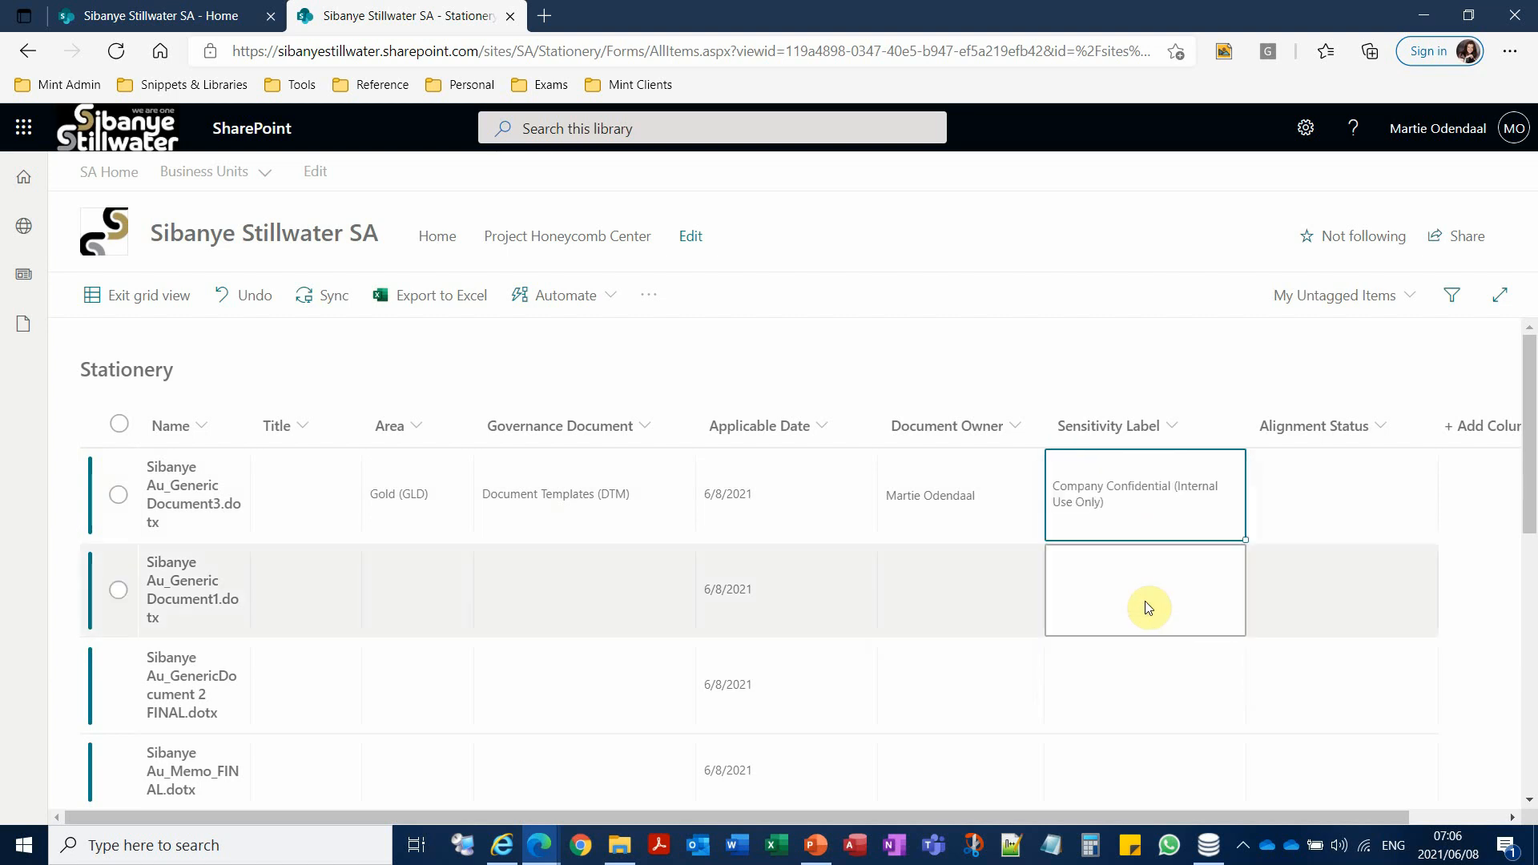
left_click(1331, 491)
left_click(1344, 490)
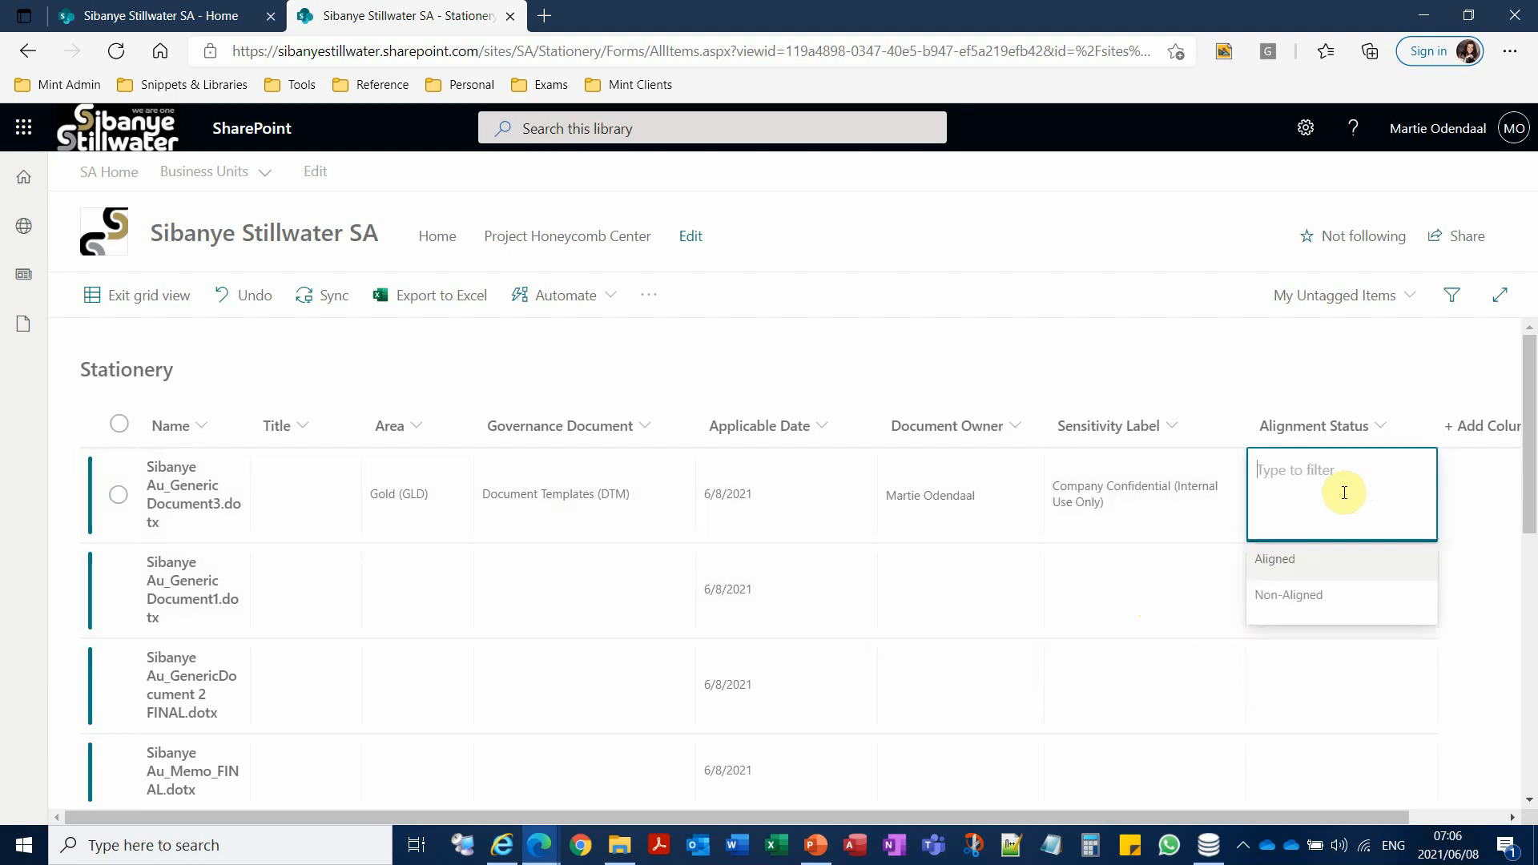
left_click(1282, 559)
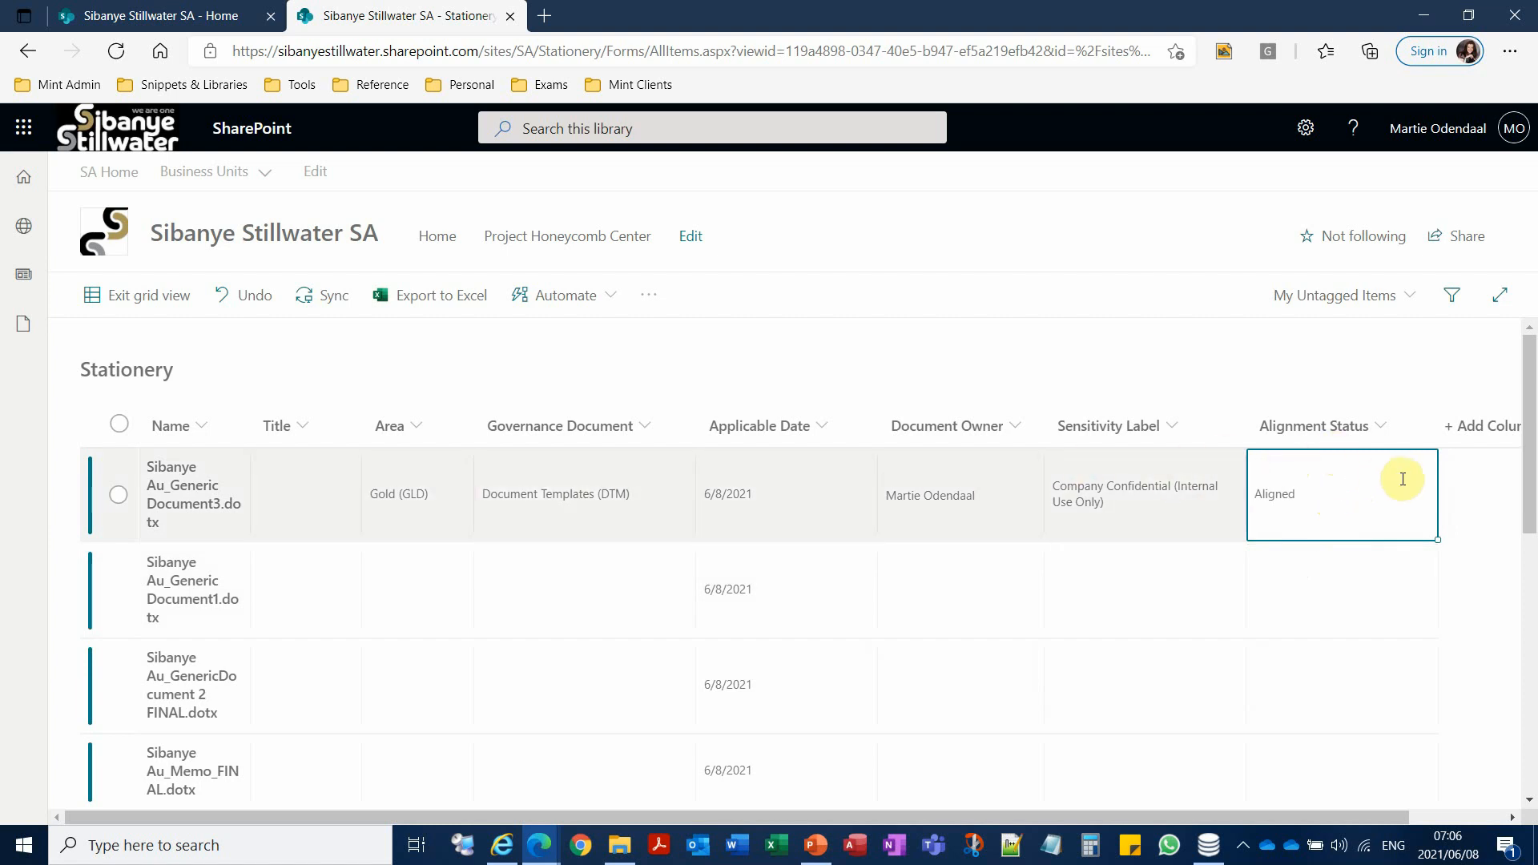
Step: Fill the Area through Alignment Status values of Sibanye Au_Generic Document3.dotx down to the two generic document rows below it
left_click(1161, 502)
left_click(921, 497)
left_click(786, 497)
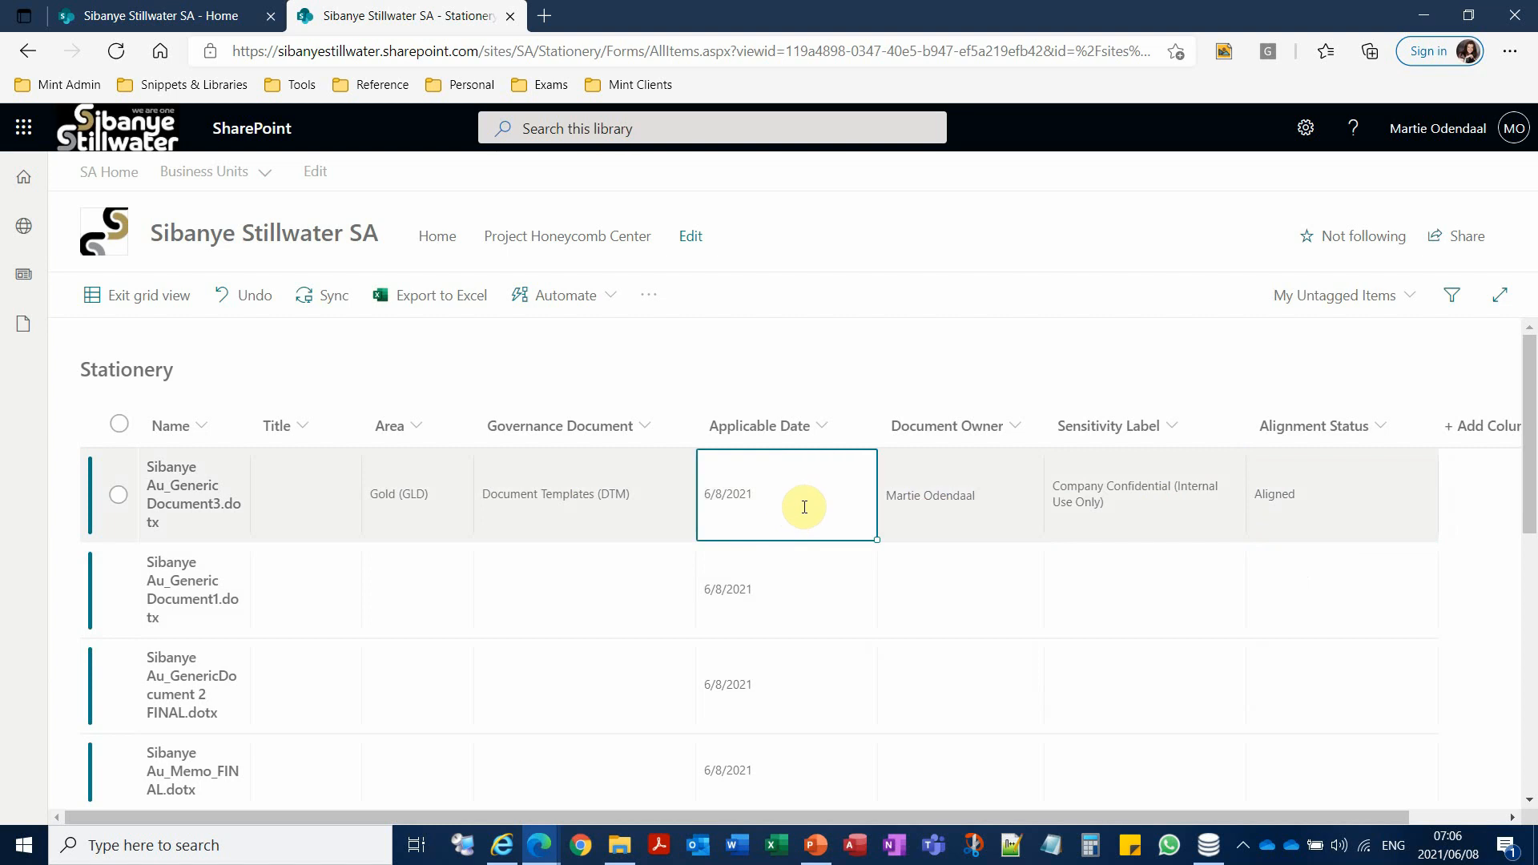
left_click(424, 516)
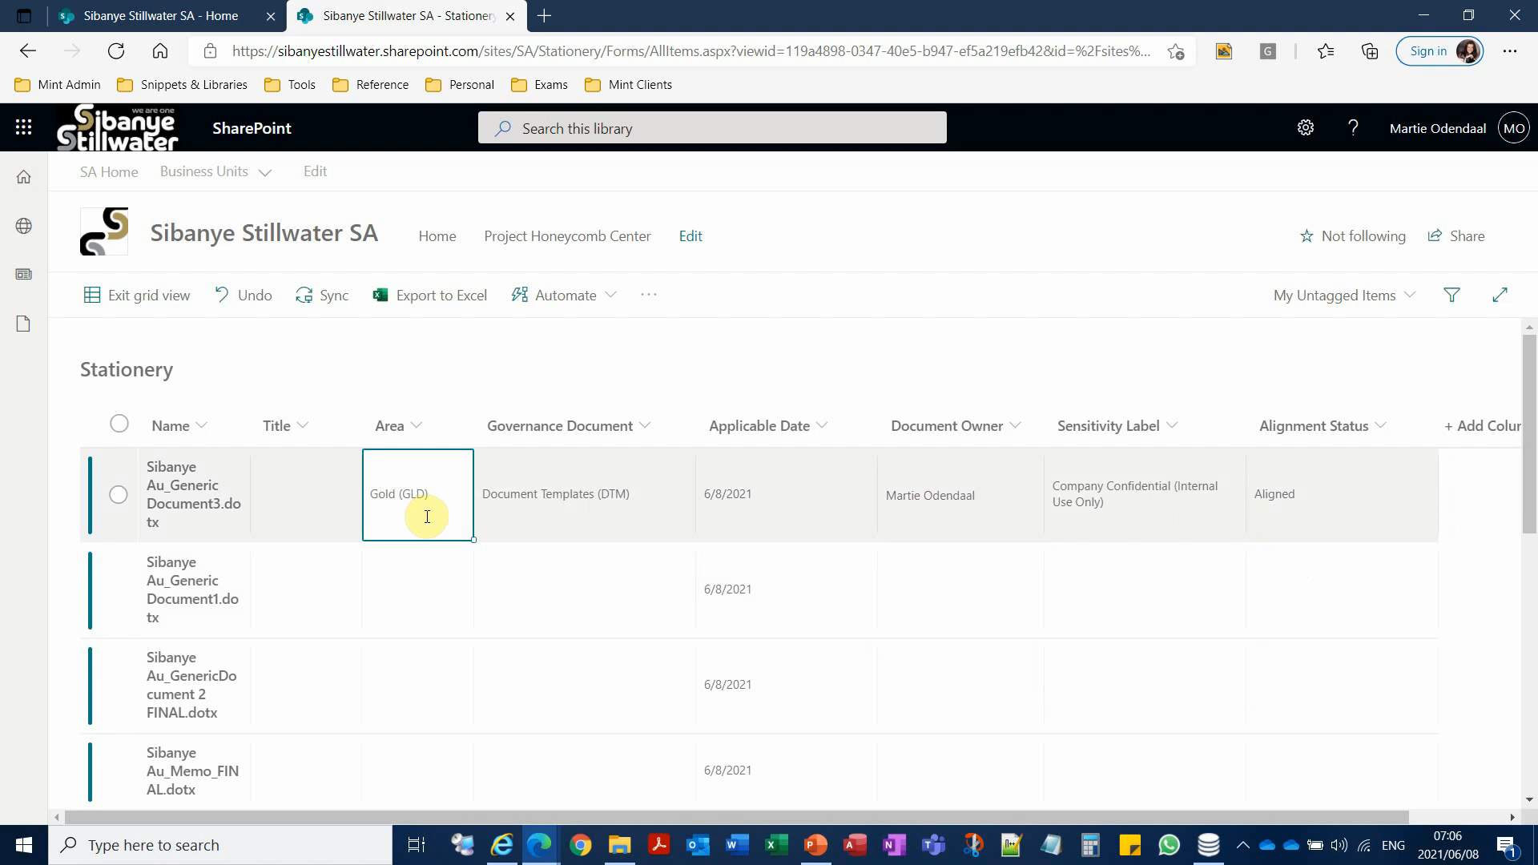
key("shift+Right")
key("shift+Right")
key("shift+Right")
key("shift+Right")
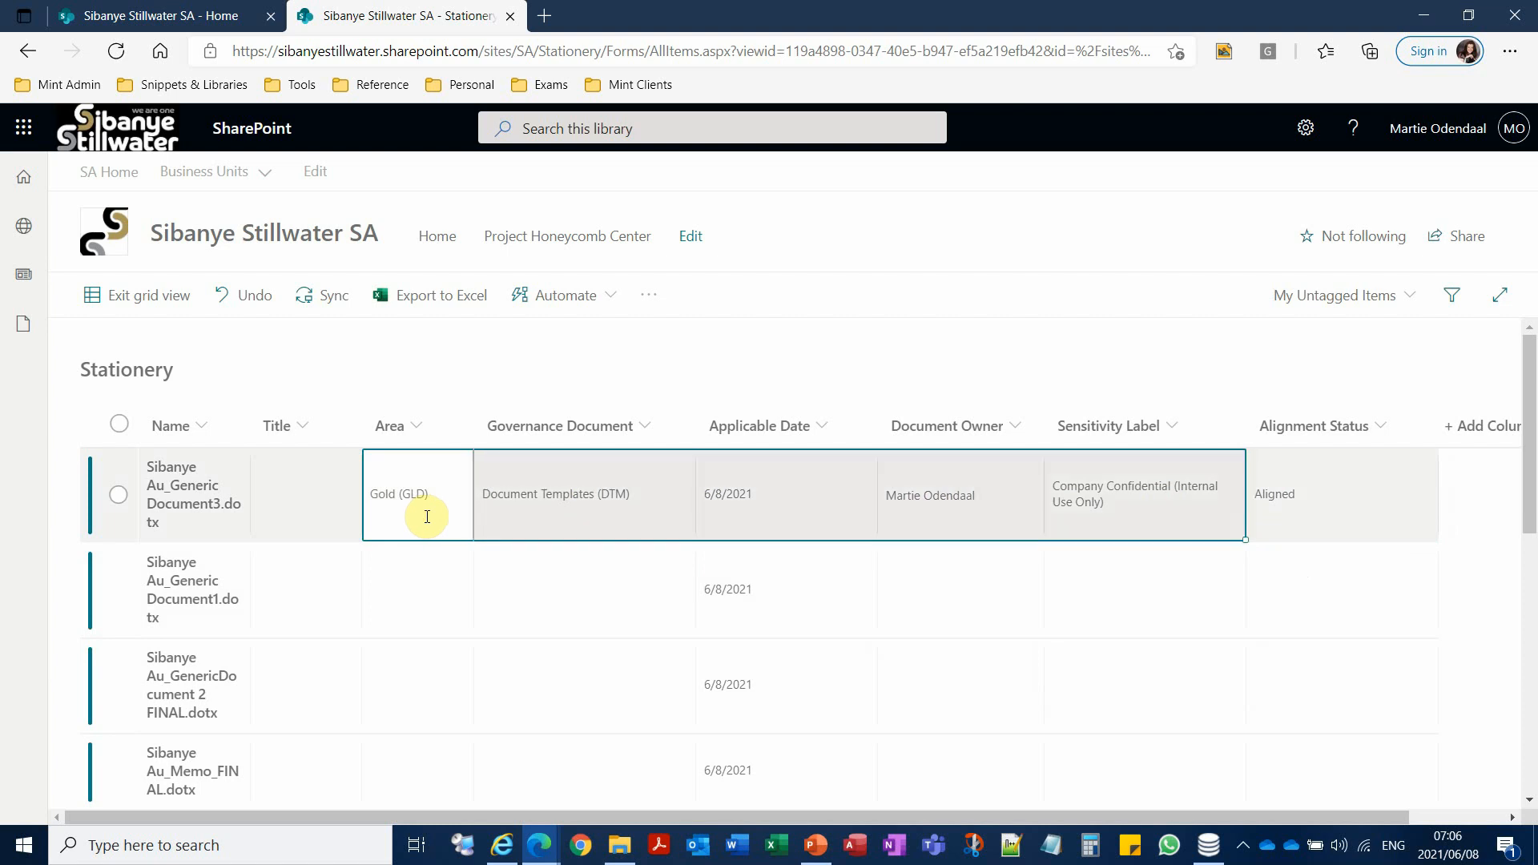
key("shift+Right")
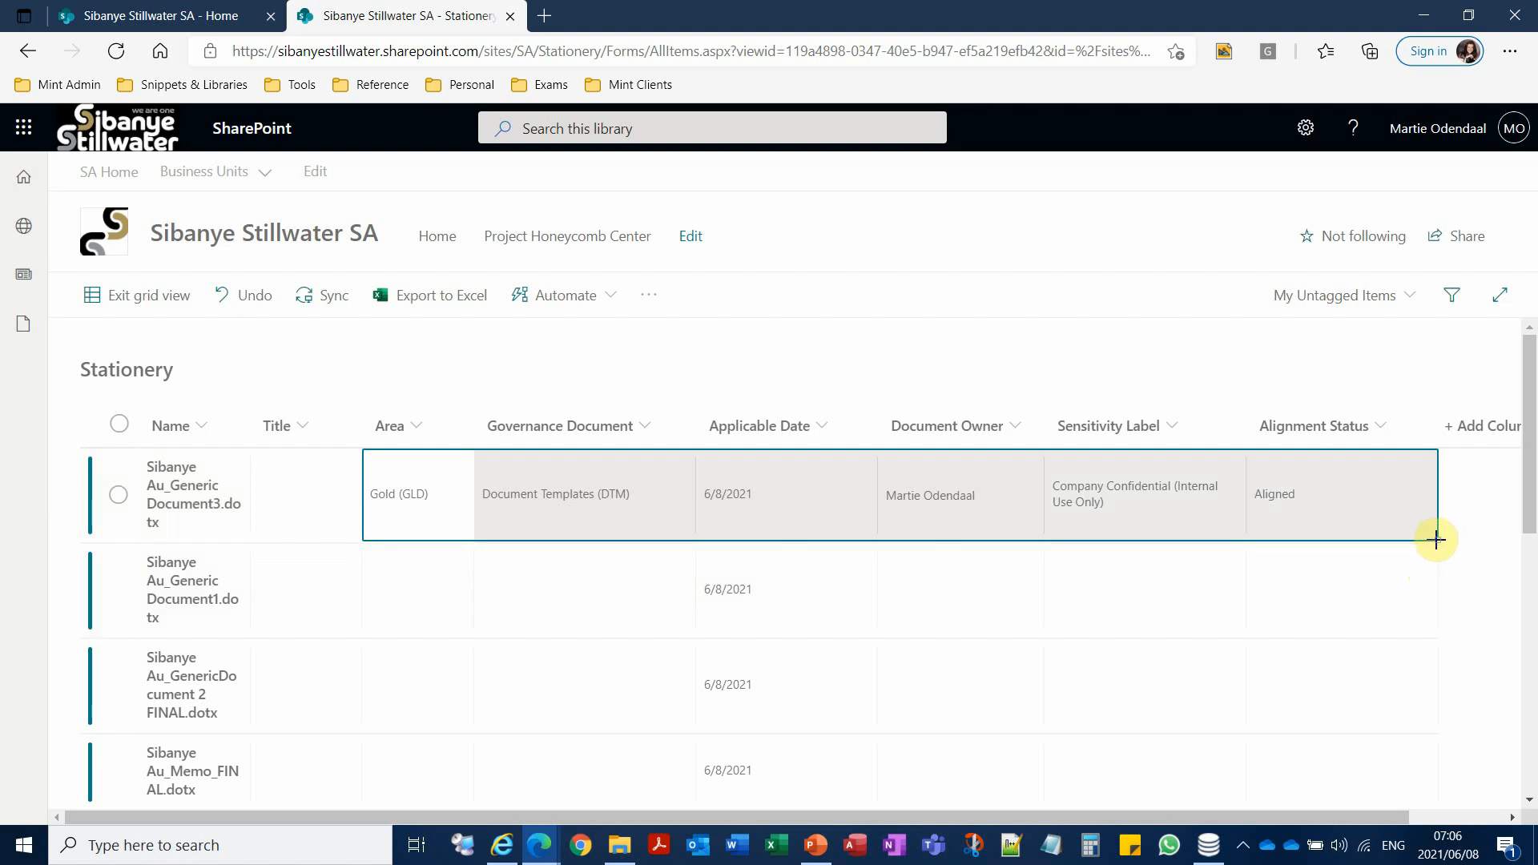
left_click_drag(1436, 540, 1434, 701)
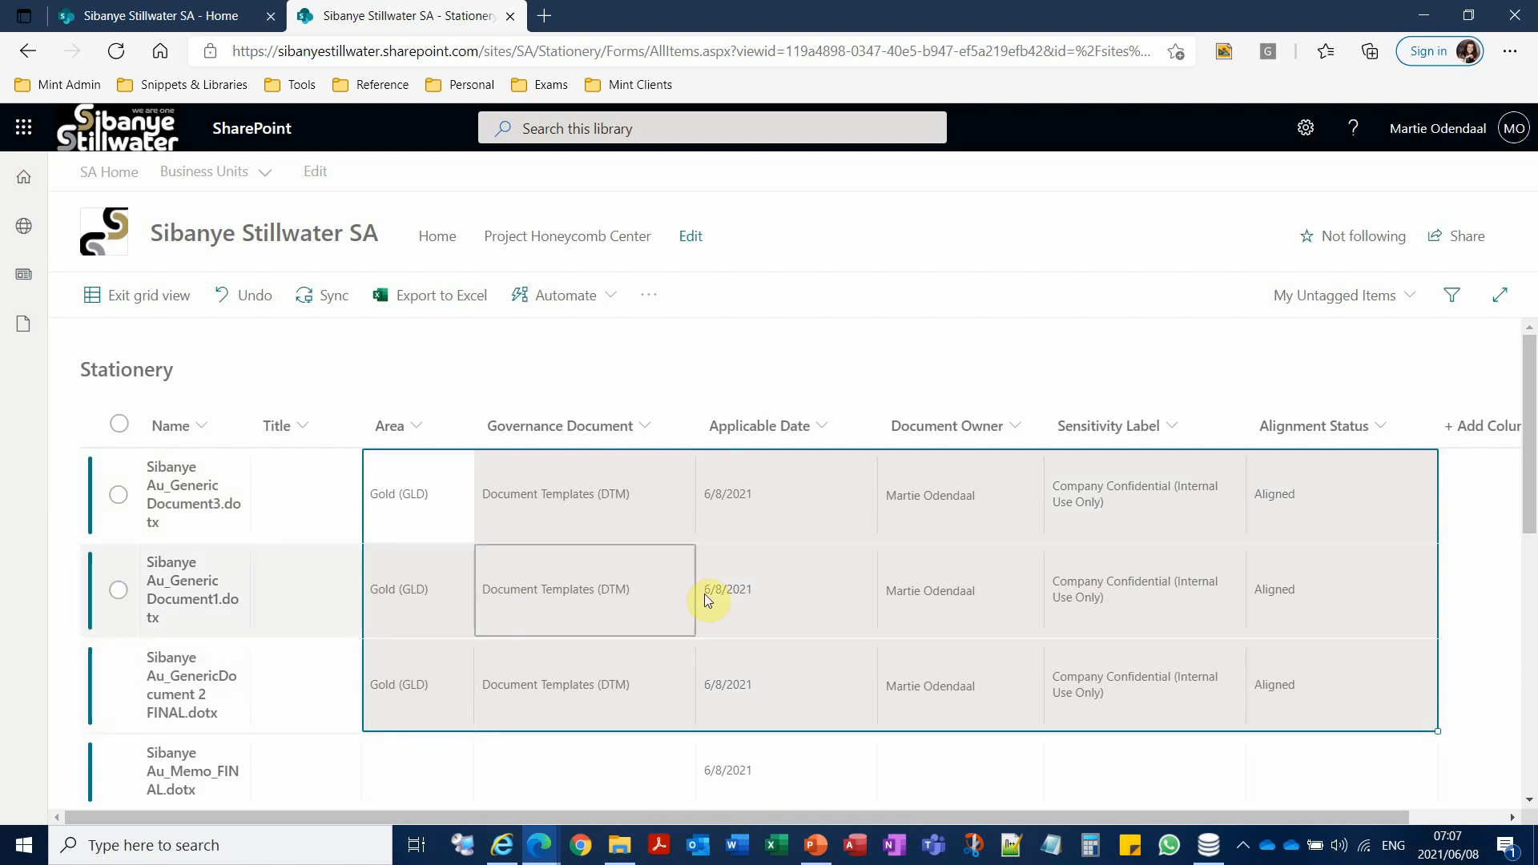
Step: Copy the Area through Alignment Status values of Sibanye Au_GenericDocument 2 FINAL.dotx
scroll(918, 644, "down", 1)
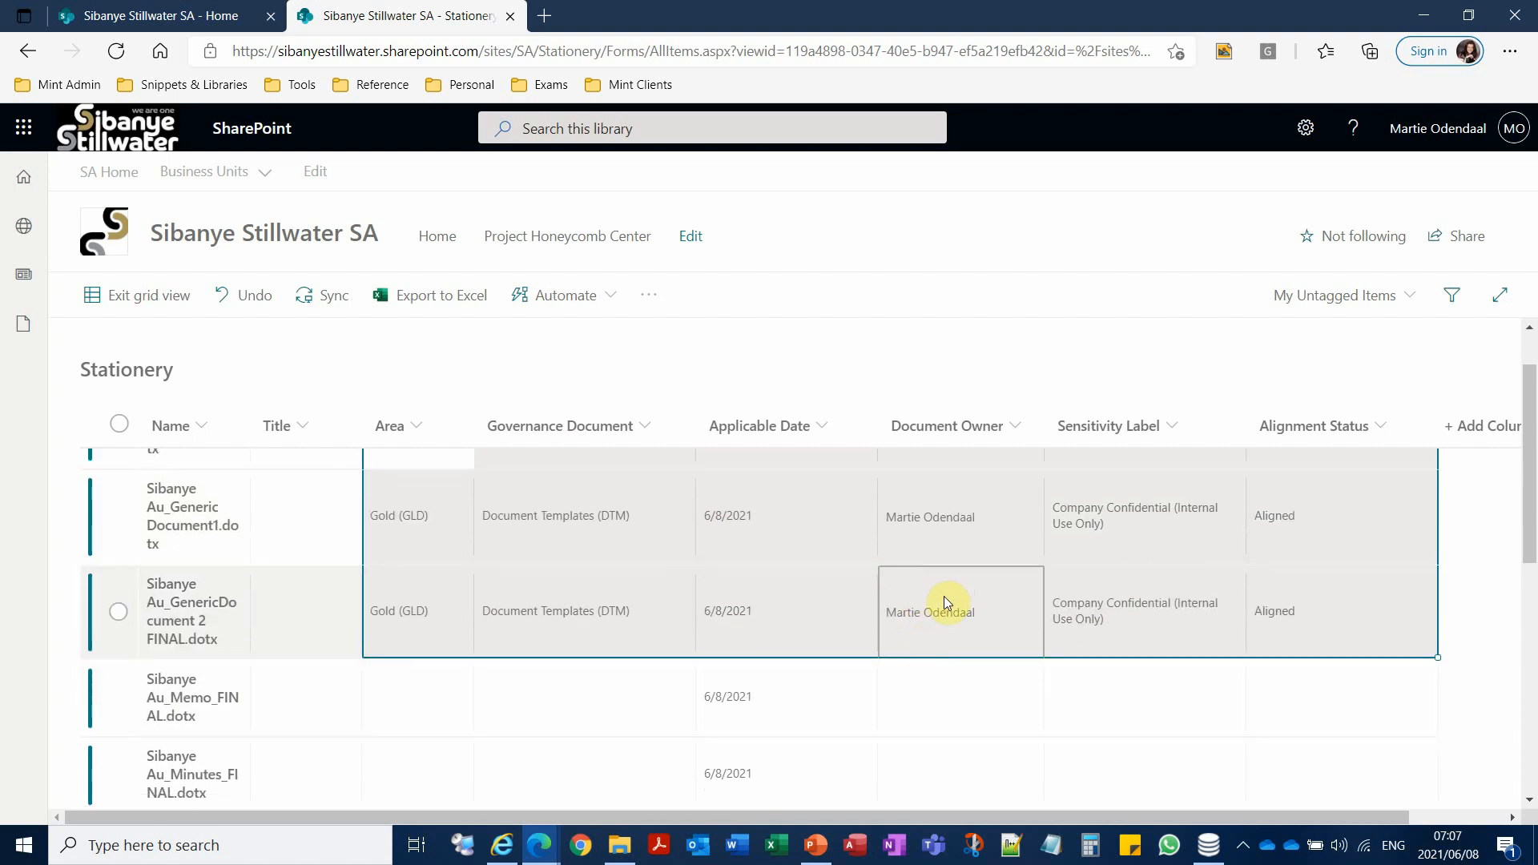
left_click(416, 586)
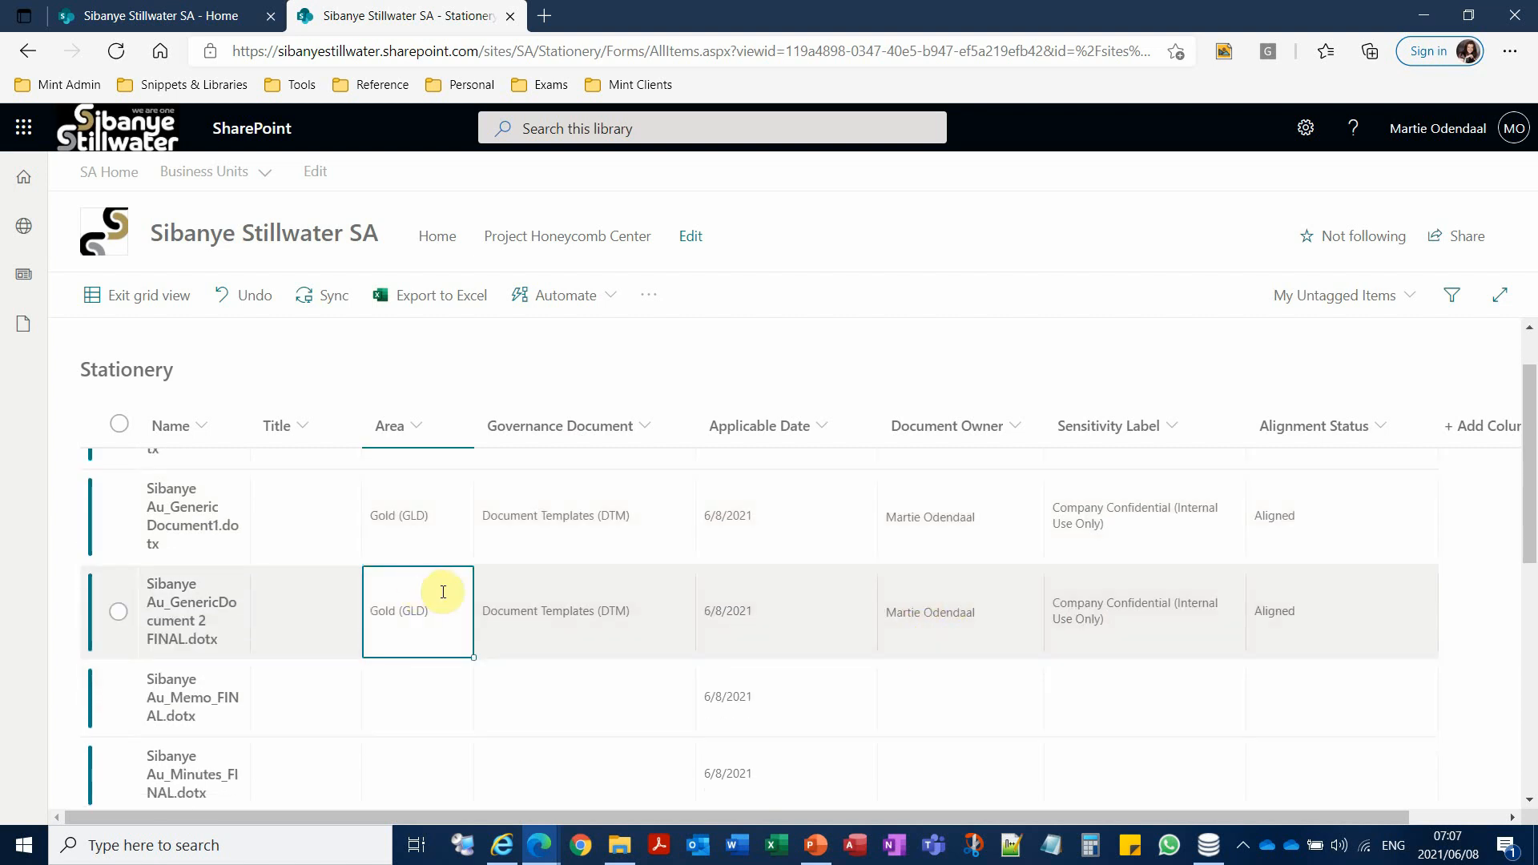
key("shift+Right")
key("shift+Right")
key("shift+Right")
key("shift+Right")
key("shift+Right")
key("ctrl+c")
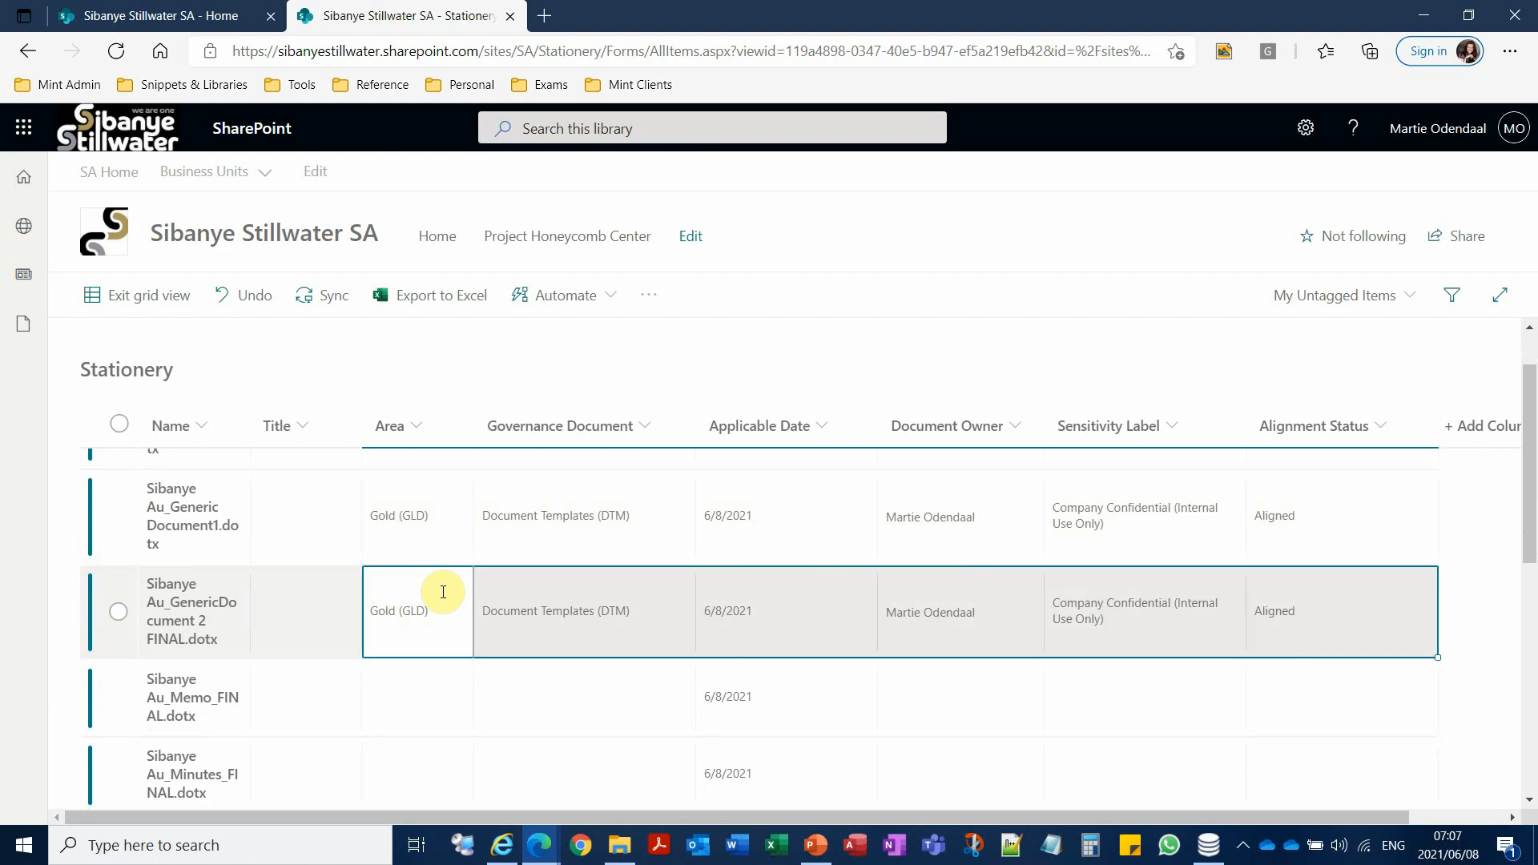
Step: Paste the copied Area through Alignment Status values into all rows from Sibanye Au_Memo_FINAL.dotx through Sibanye Au_Fax Page_FINAL.dotx and review the rows
left_click(419, 697)
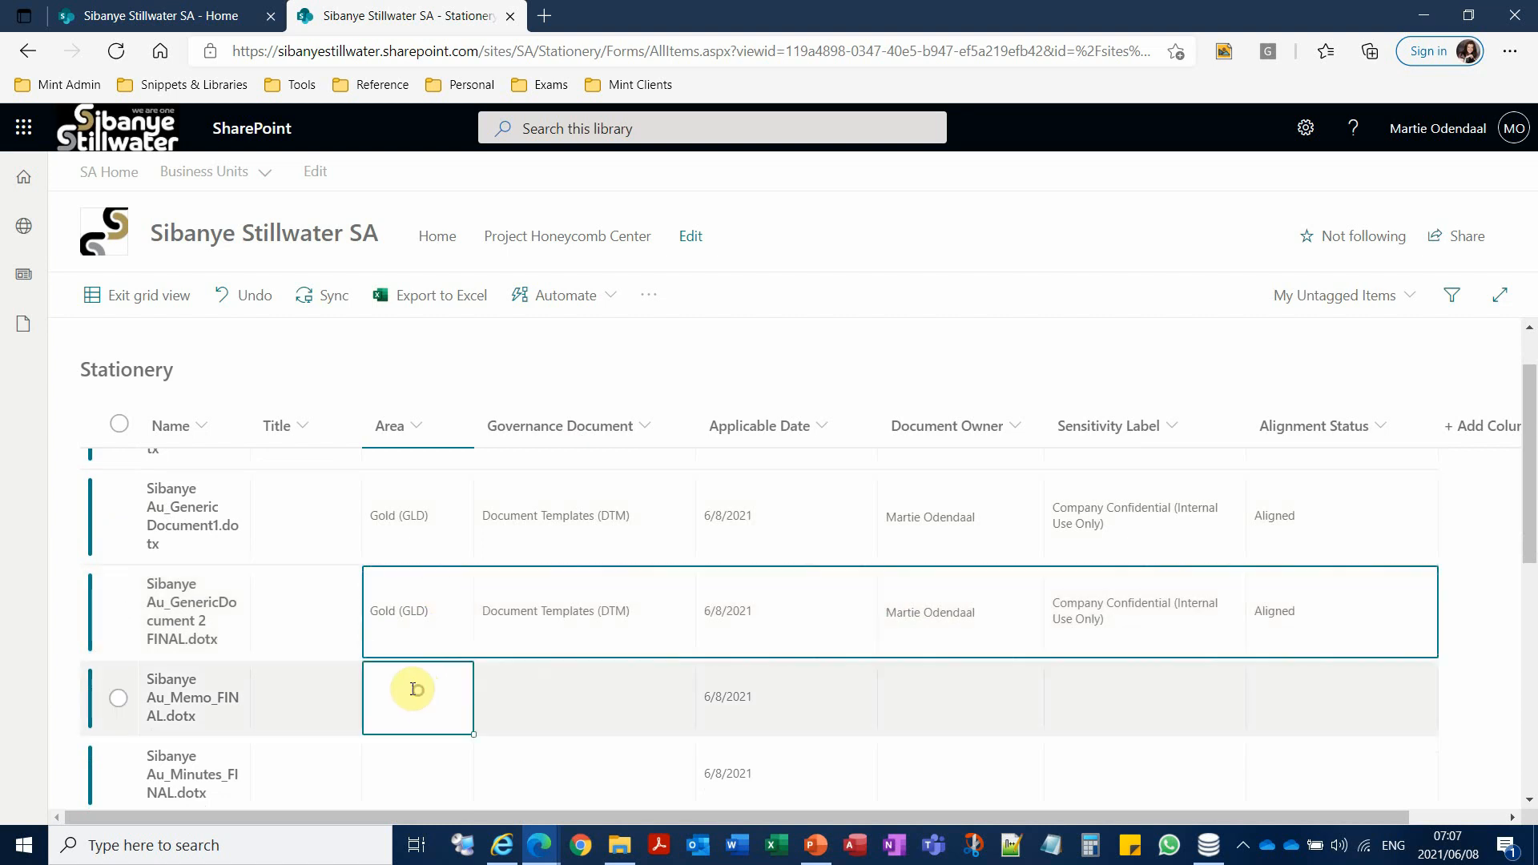
scroll(412, 686, "down", 5)
left_click(414, 694)
key("Down")
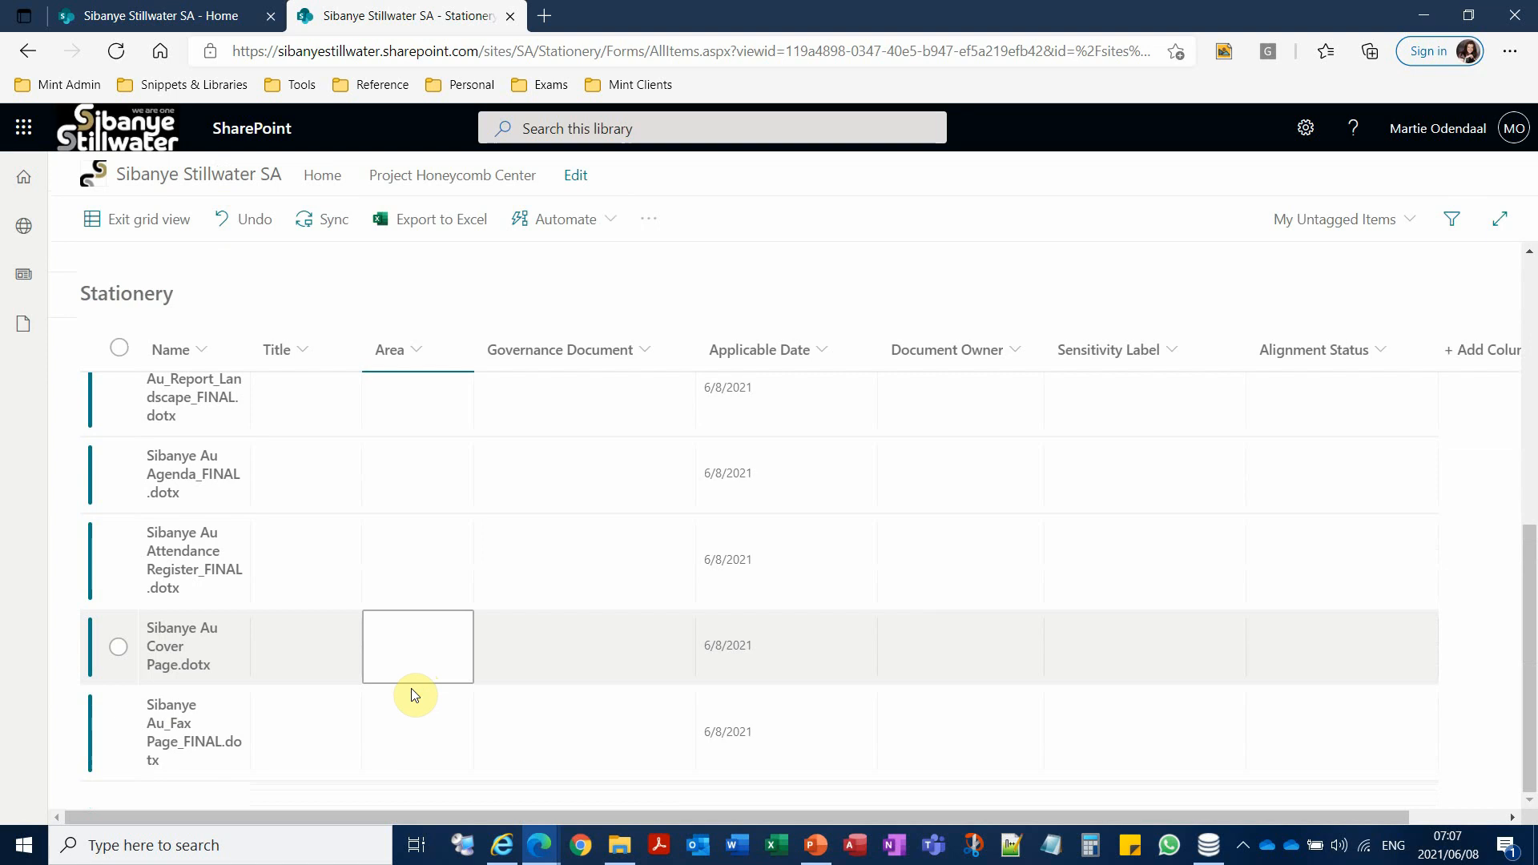
left_click(1261, 699, "shift")
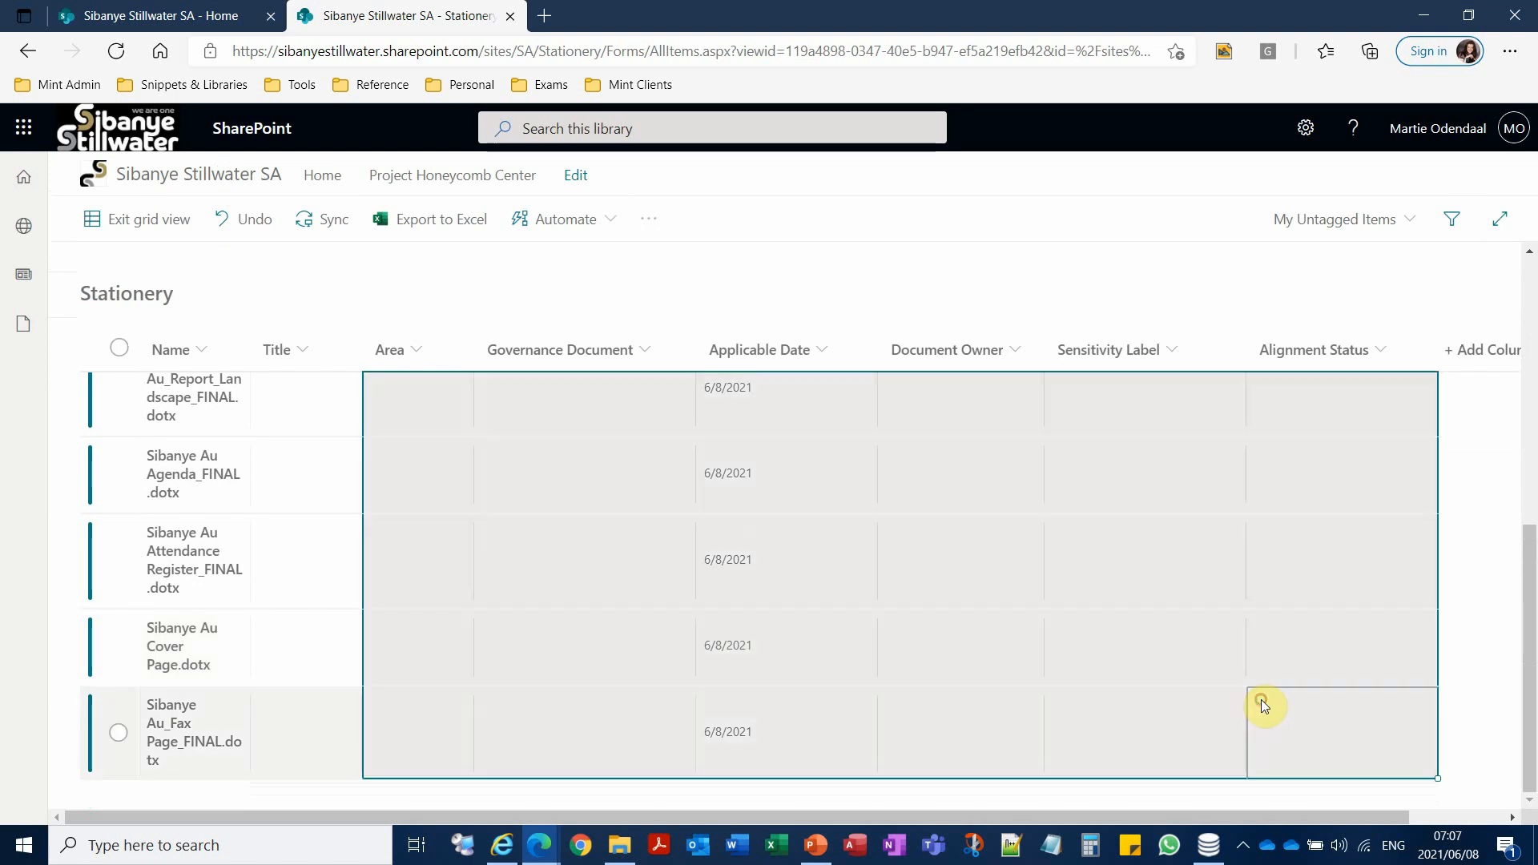
scroll(677, 670, "up", 3)
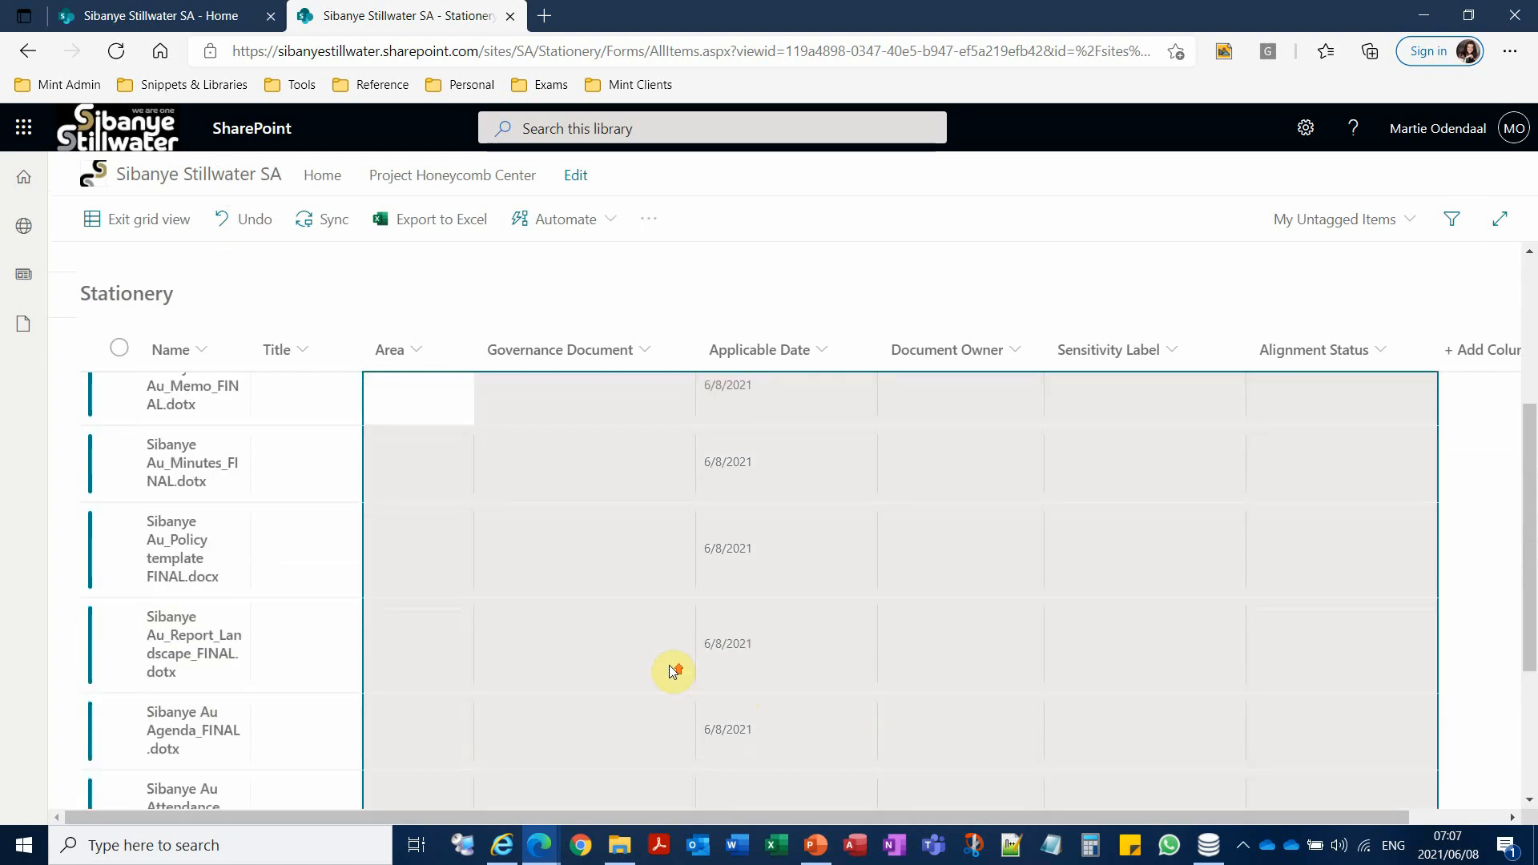
scroll(671, 667, "up", 2)
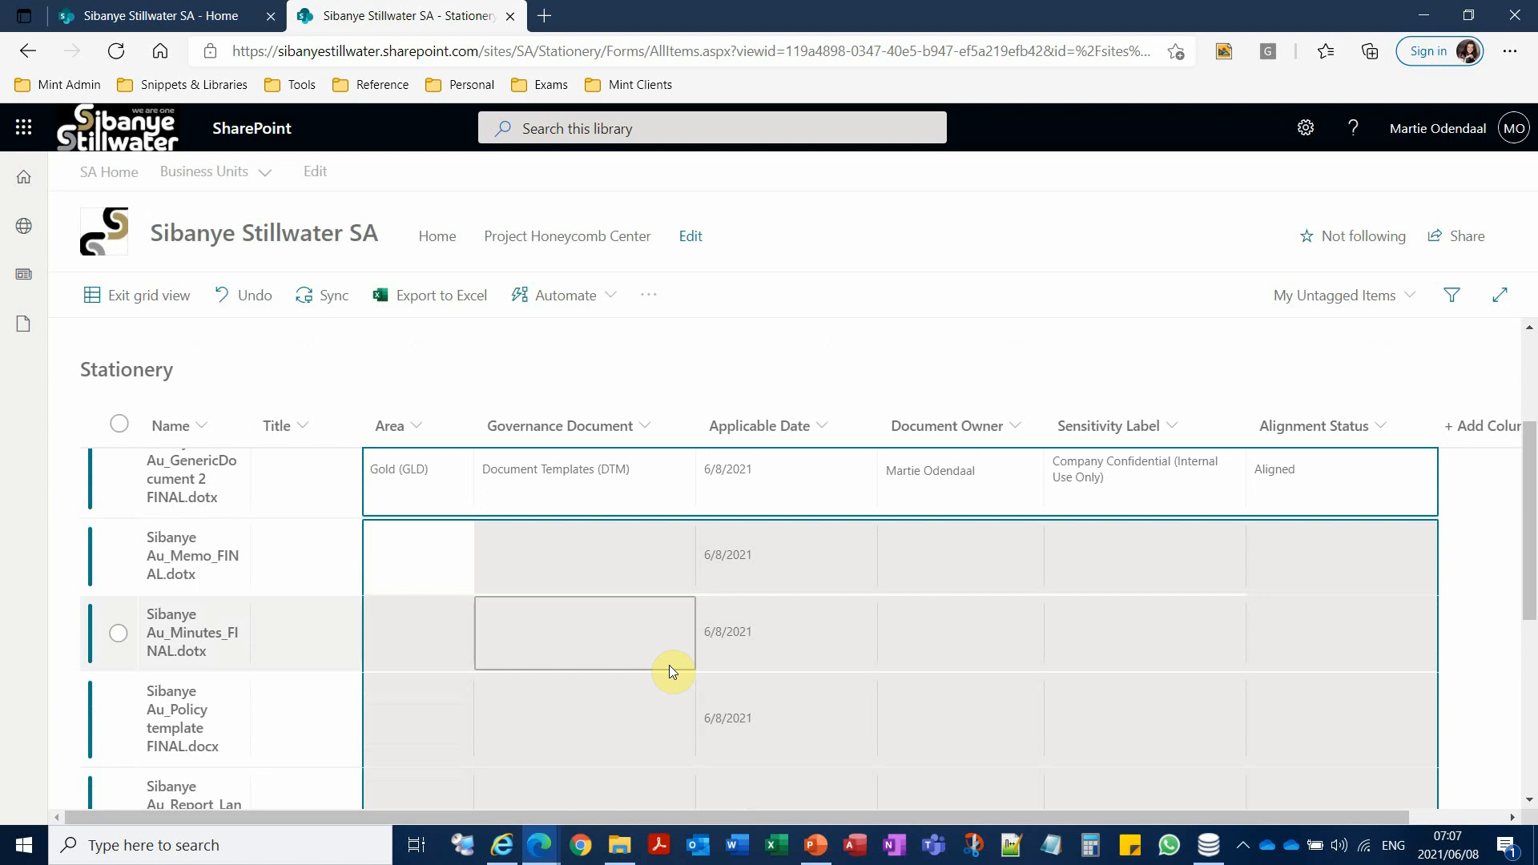
key("ctrl+v")
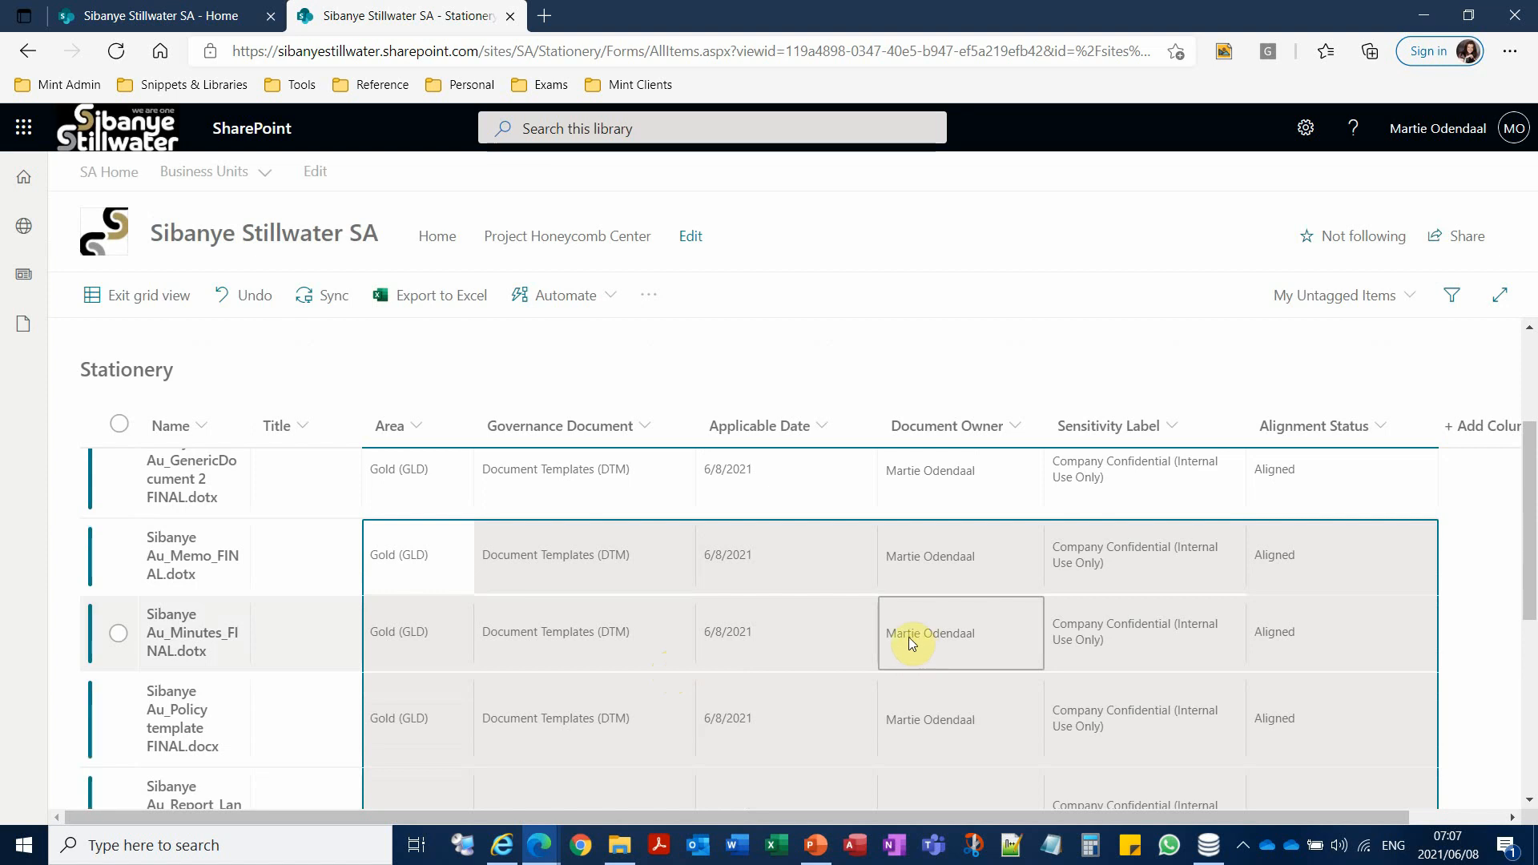
left_click(317, 584)
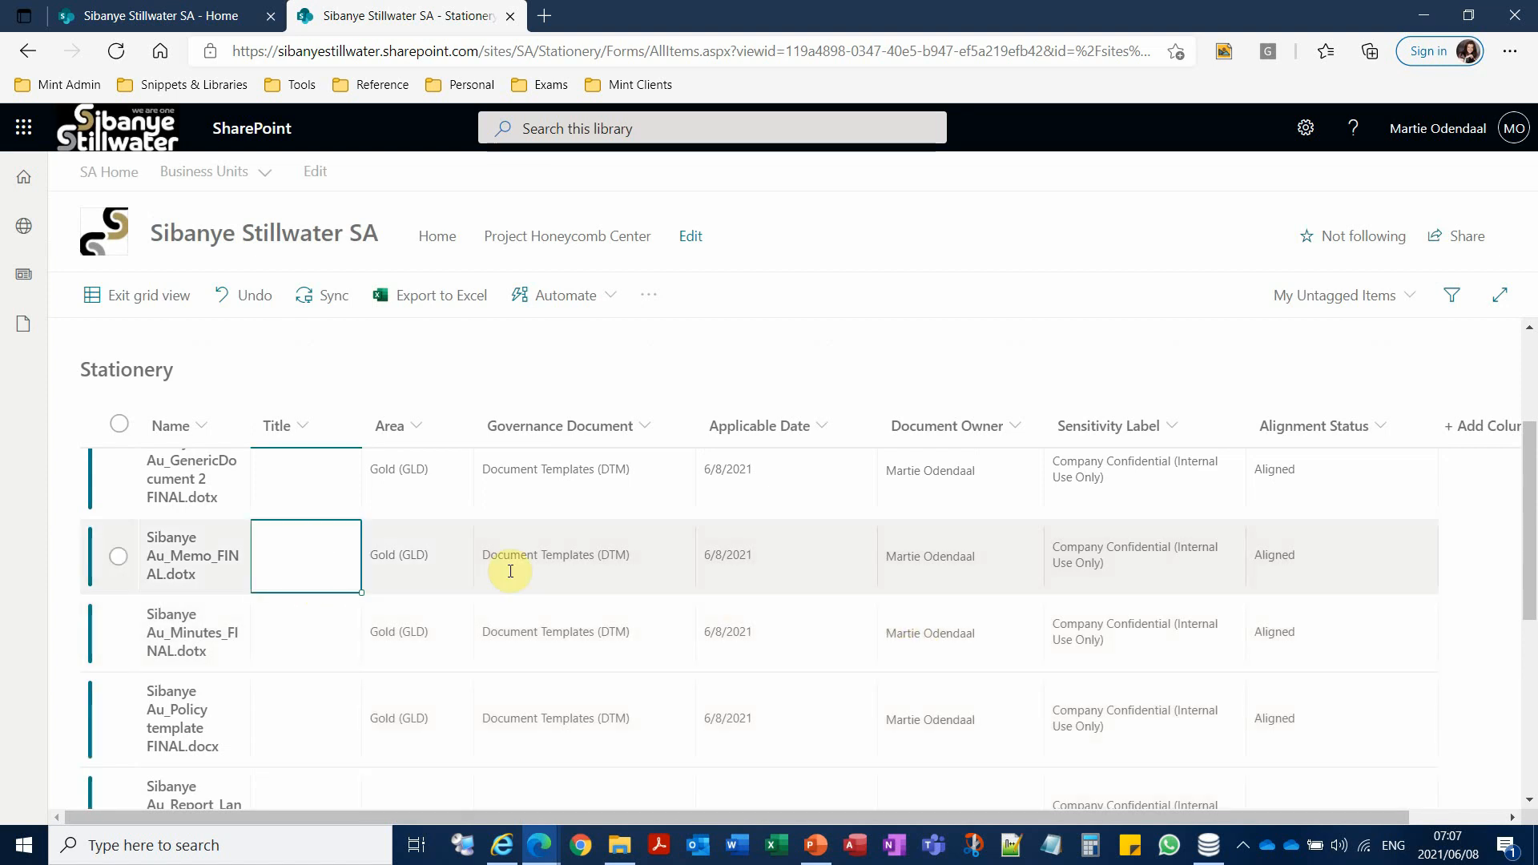
scroll(726, 642, "down", 4)
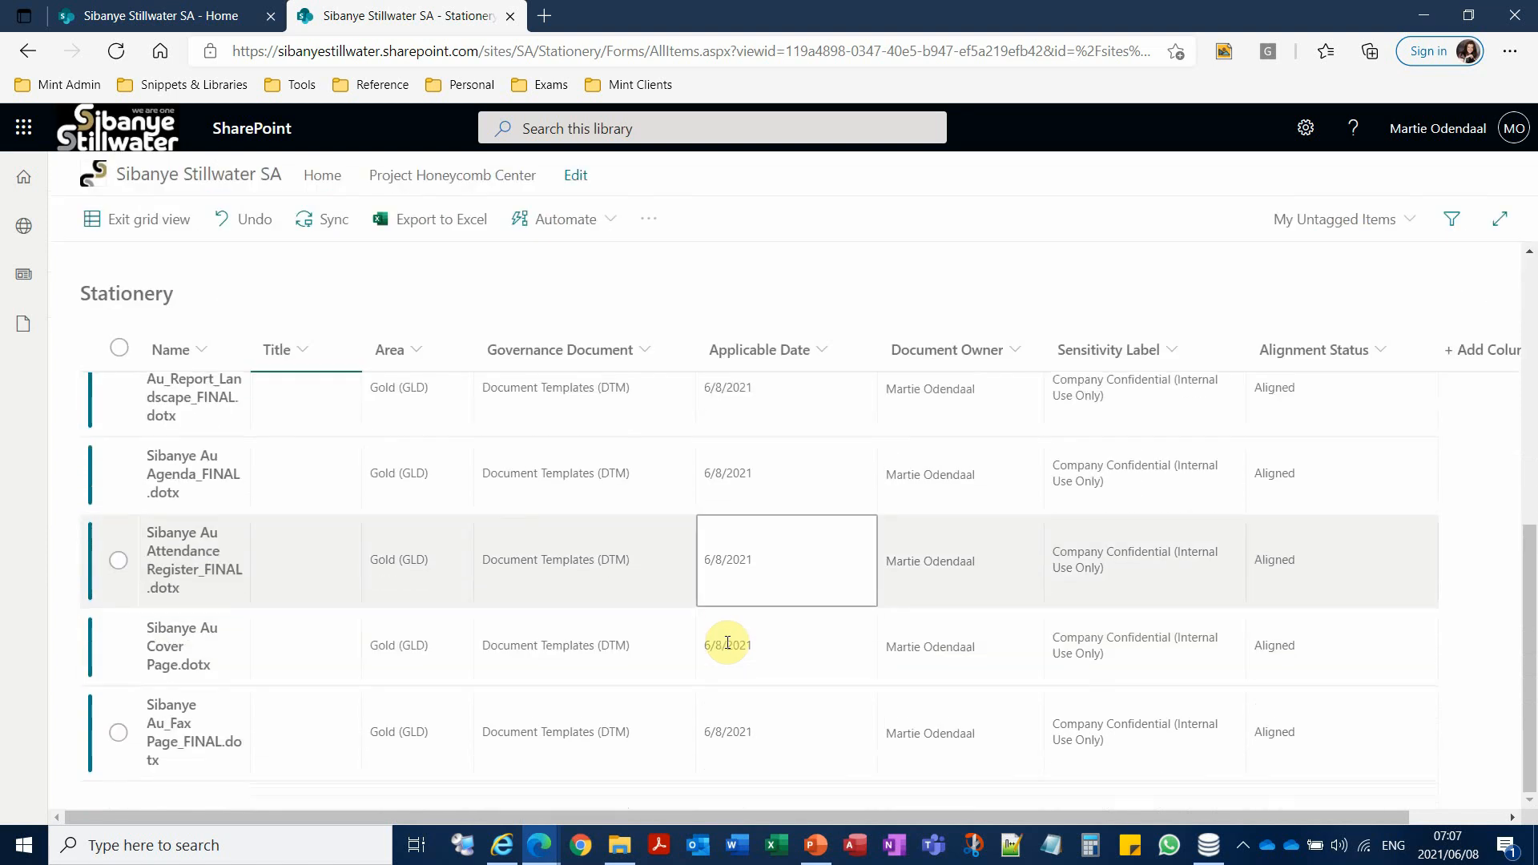
scroll(729, 647, "up", 3)
scroll(729, 647, "up", 3)
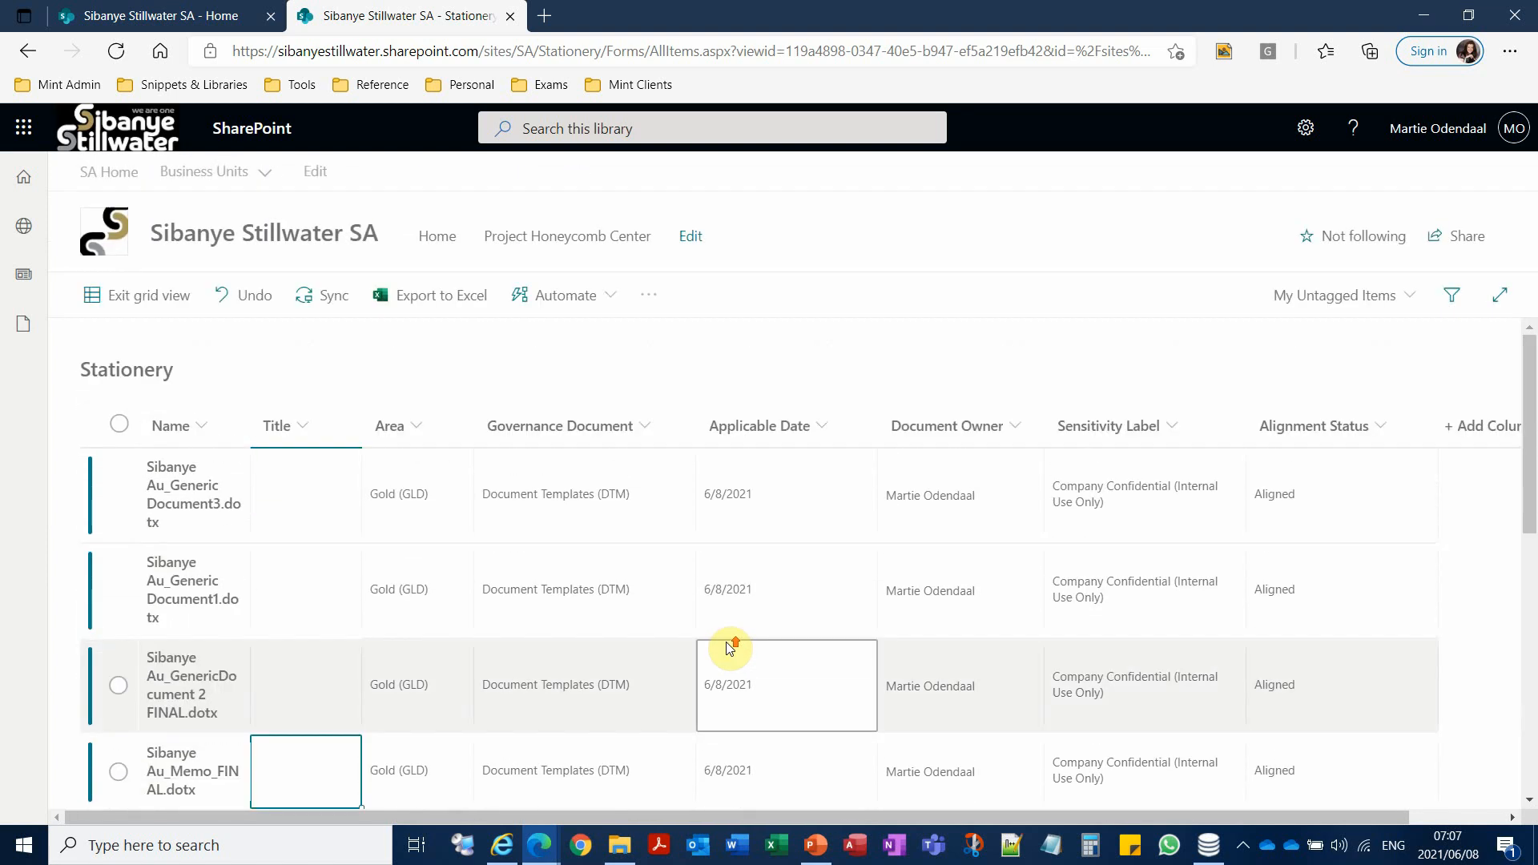
Step: Switch the Stationery library to the All Documents view and expand the Gold (GLD) and Document Templates (DTM) groups to review the files
left_click(1311, 302)
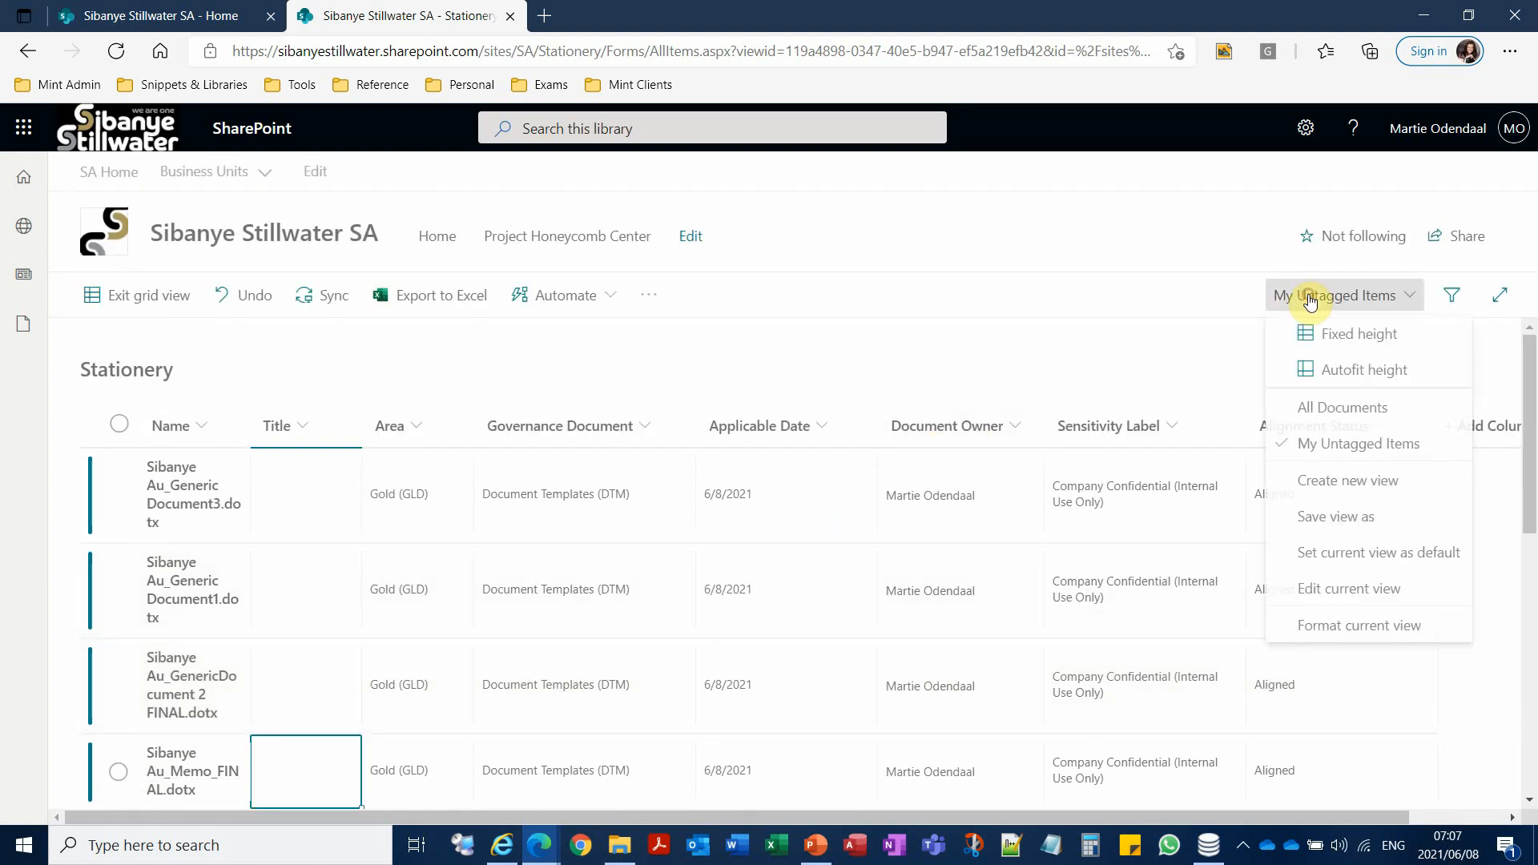
left_click(1325, 410)
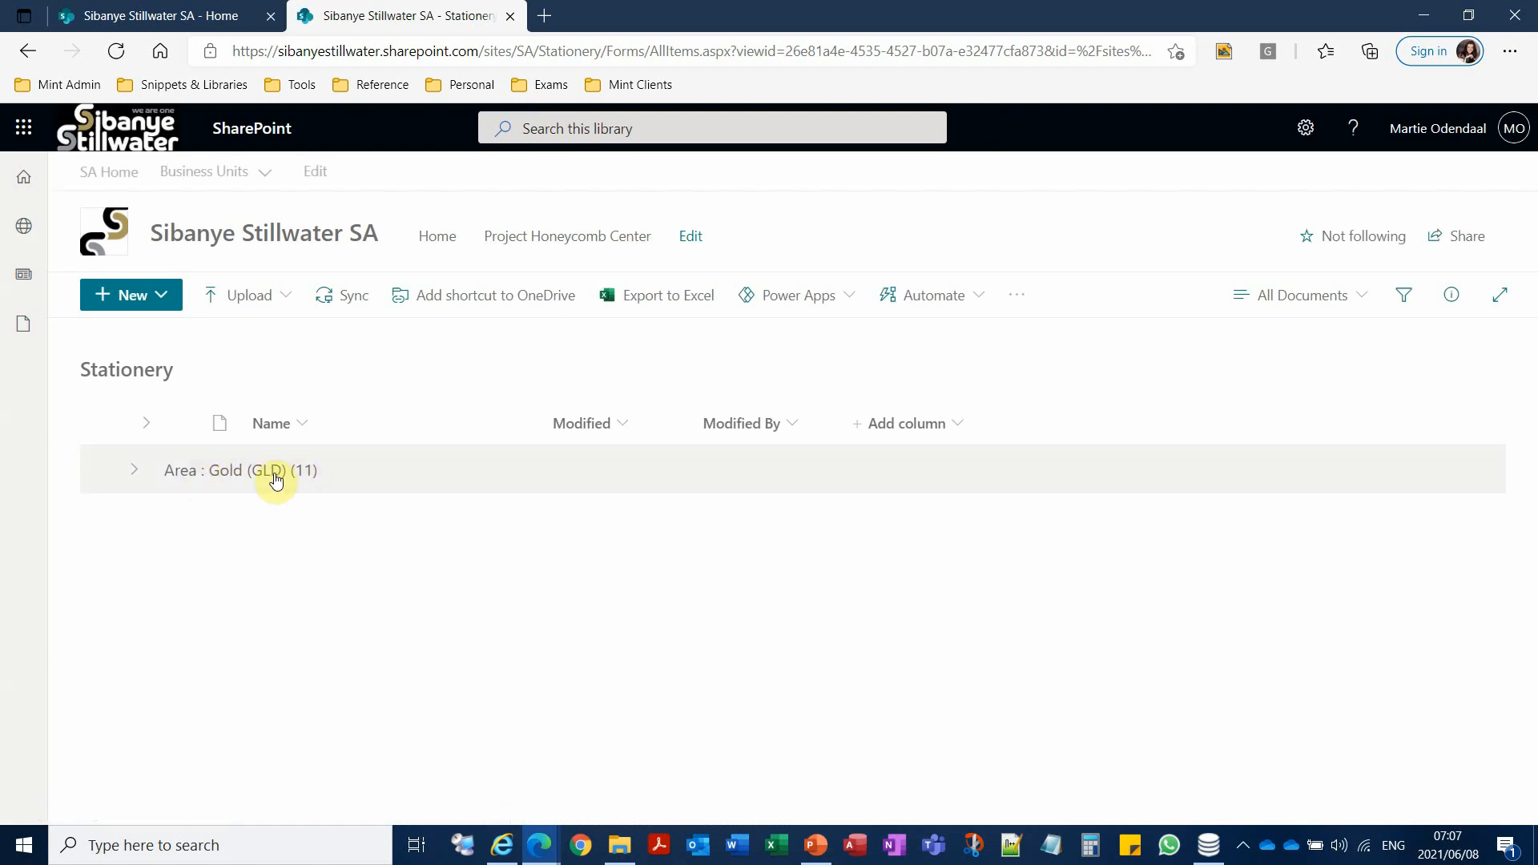
left_click(138, 472)
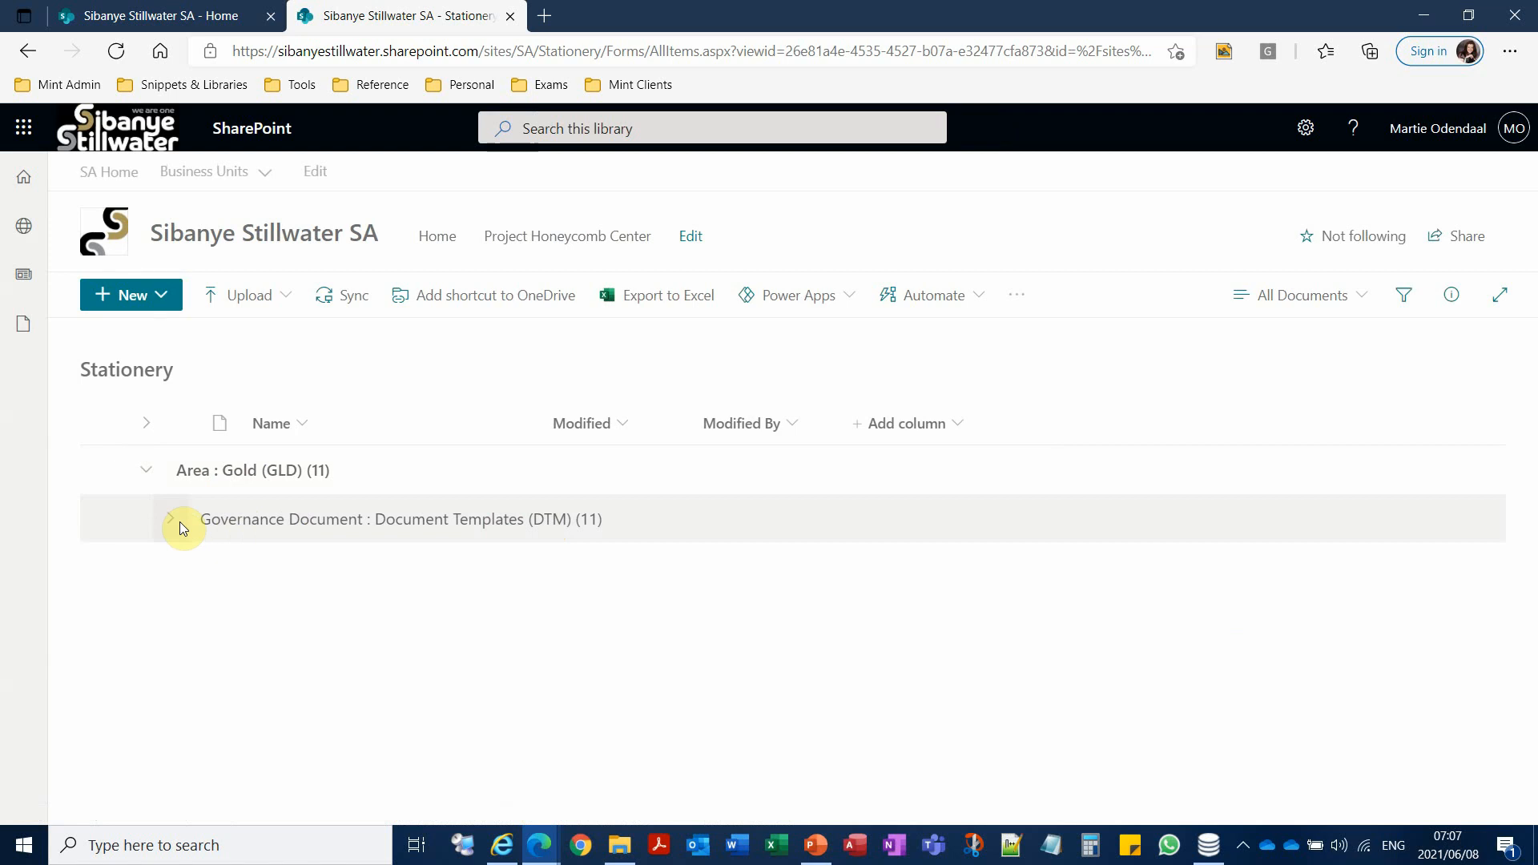
left_click(175, 517)
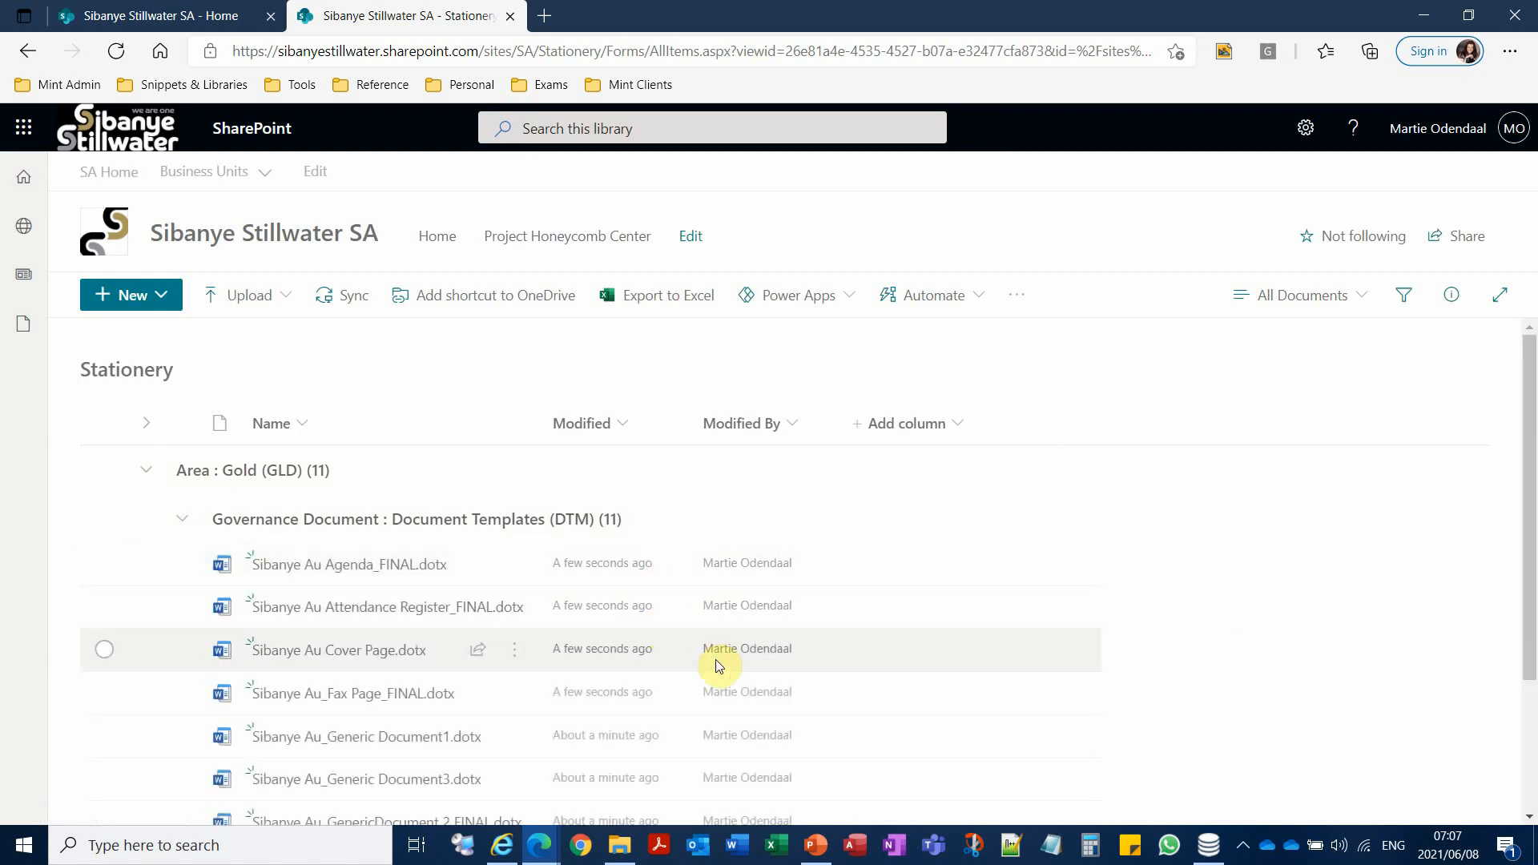
scroll(719, 665, "down", 3)
scroll(719, 666, "up", 3)
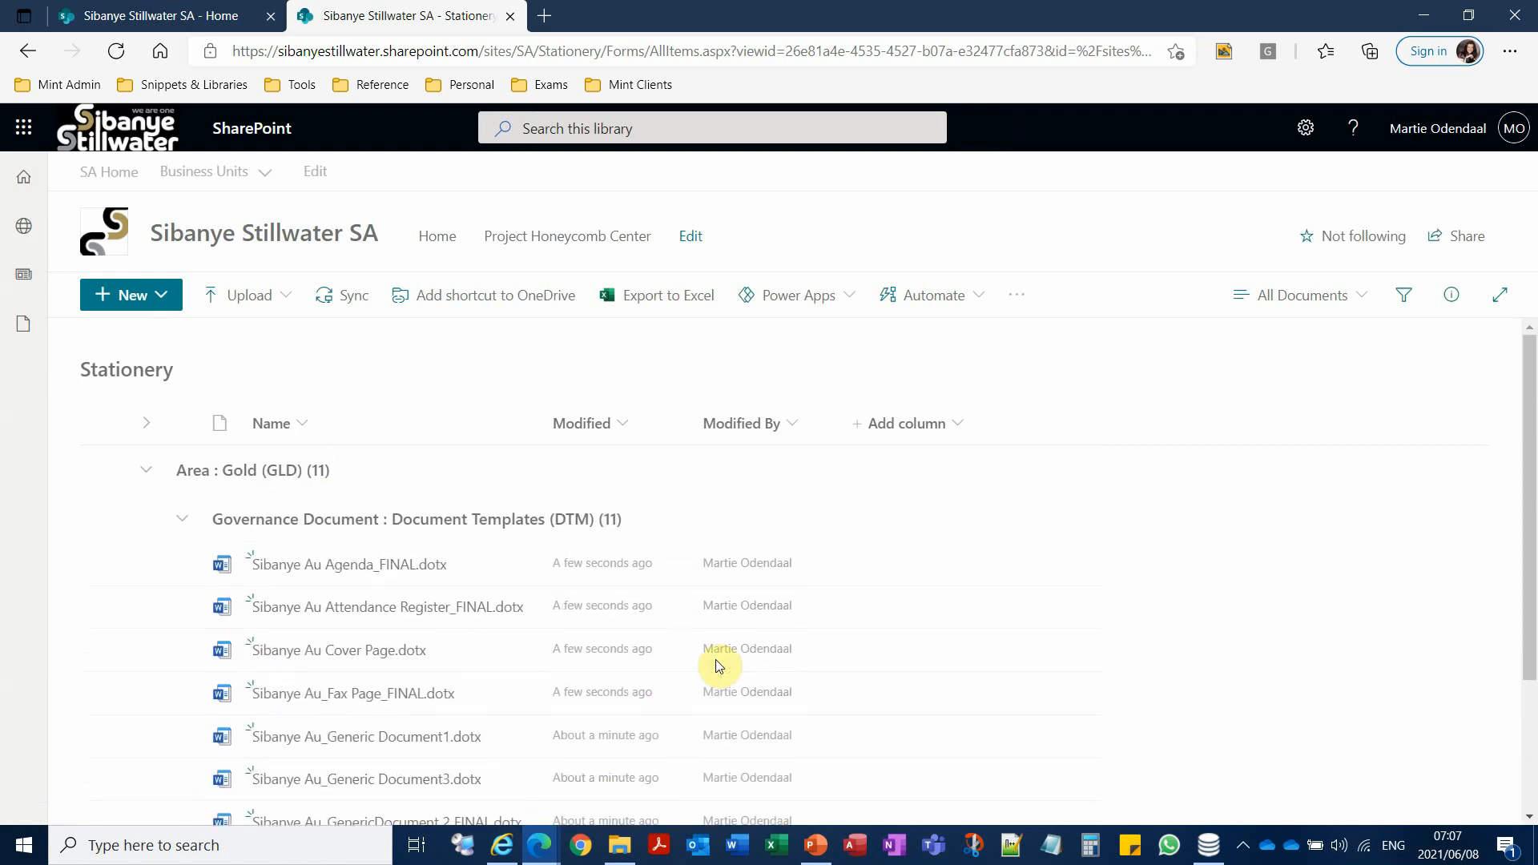
Step: Collapse and re-expand the Gold (GLD) and Document Templates (DTM) groups to review the grouped templates, ending with Gold (GLD) collapsed
left_click(148, 472)
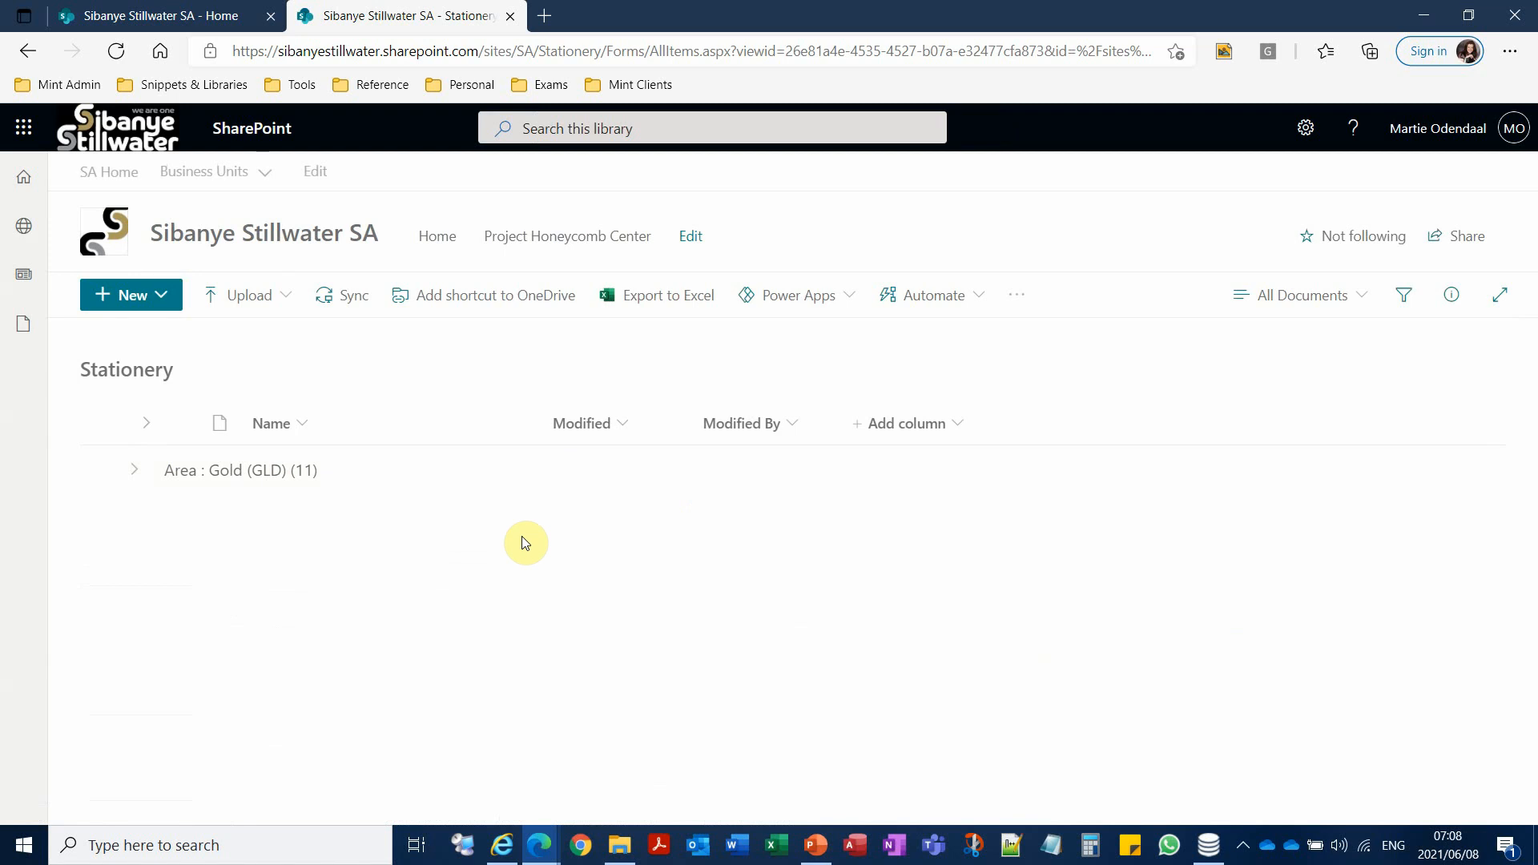
left_click(143, 424)
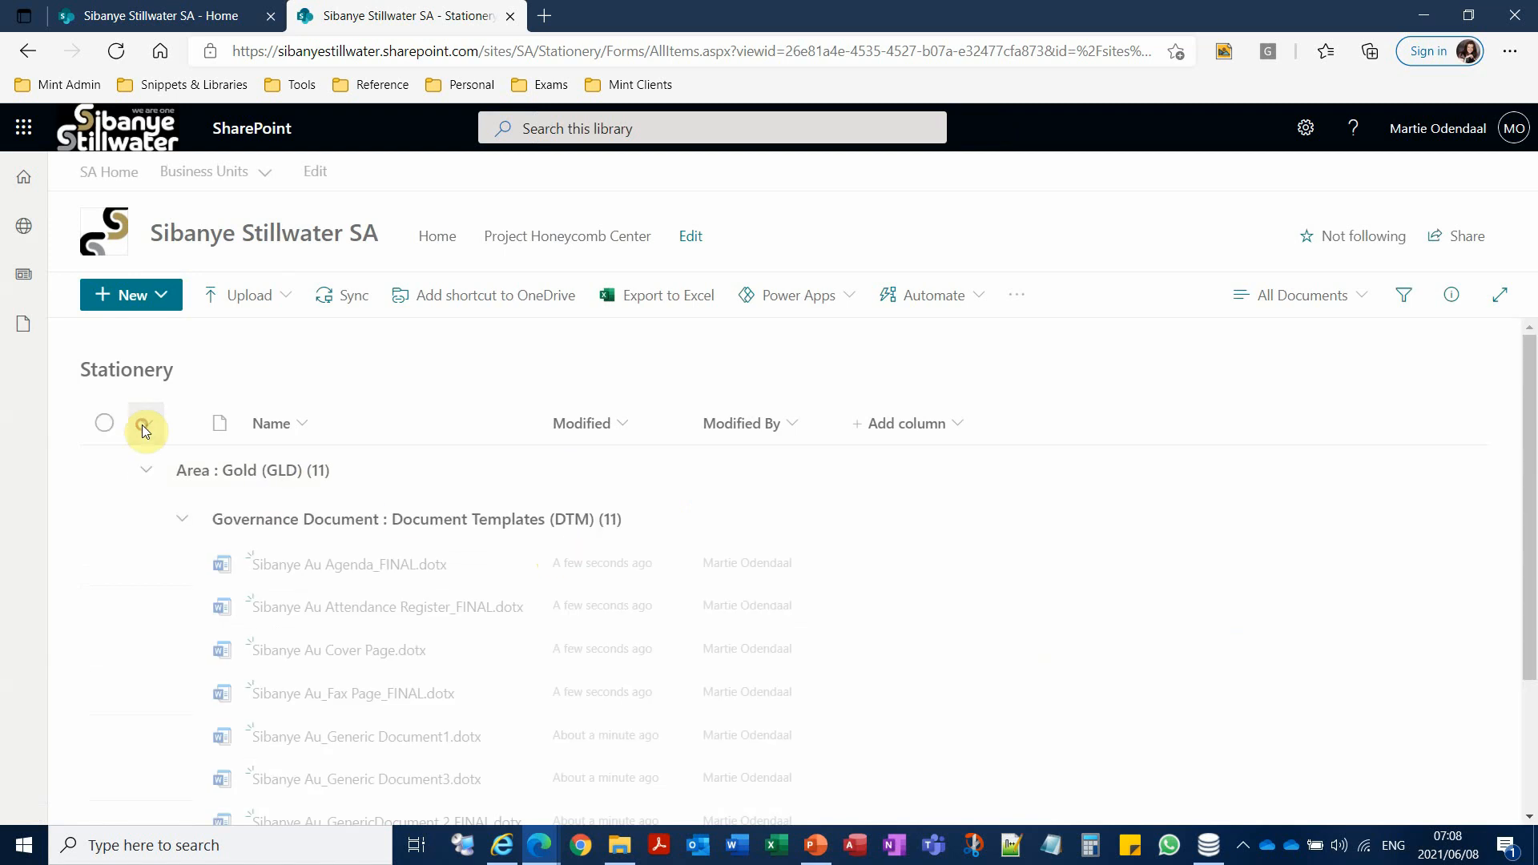
left_click(181, 519)
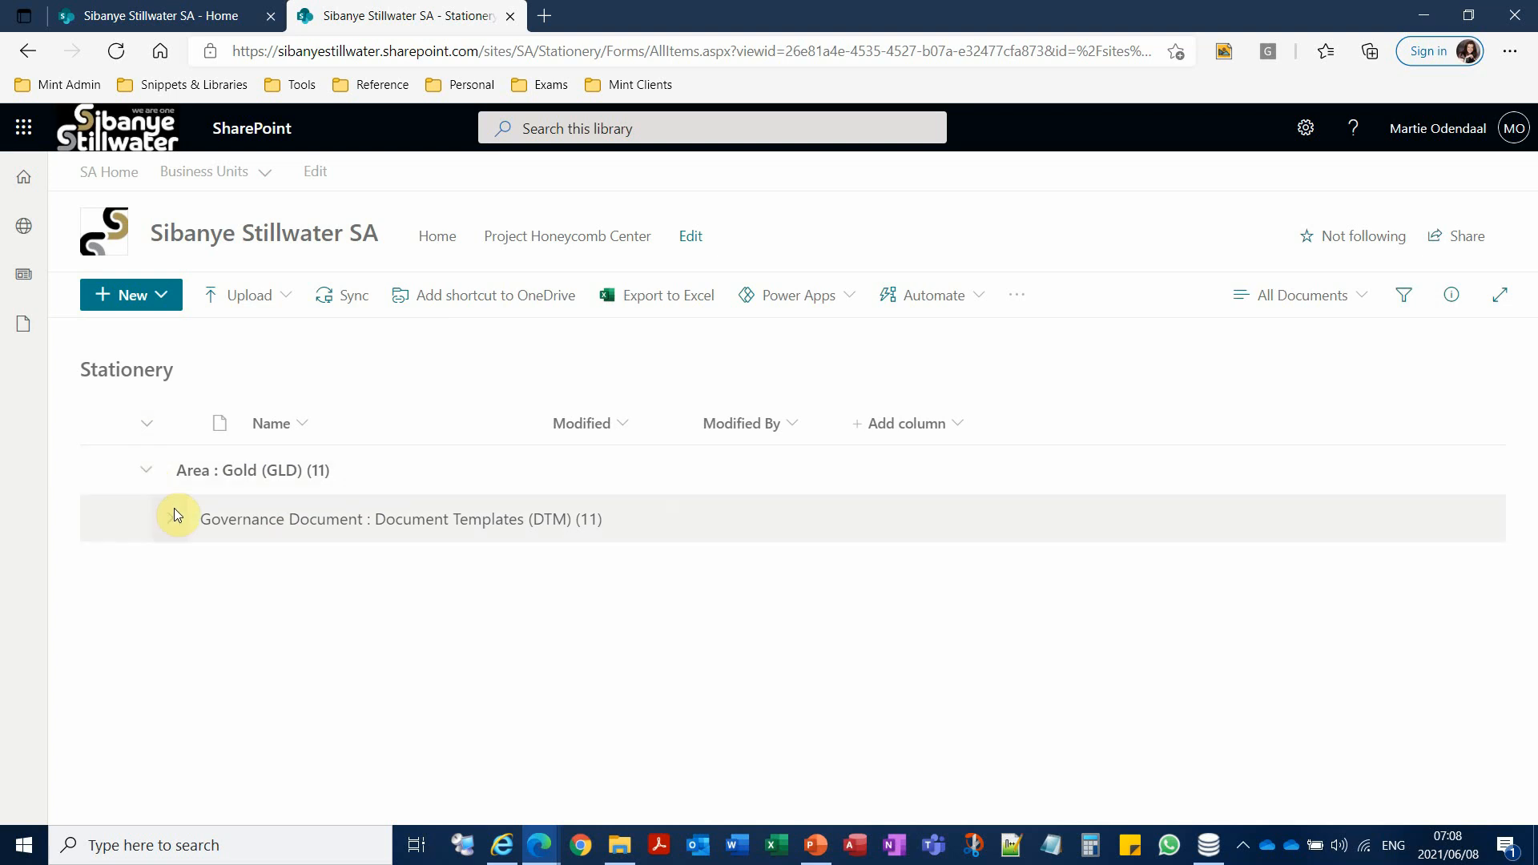
left_click(170, 519)
scroll(597, 606, "down", 3)
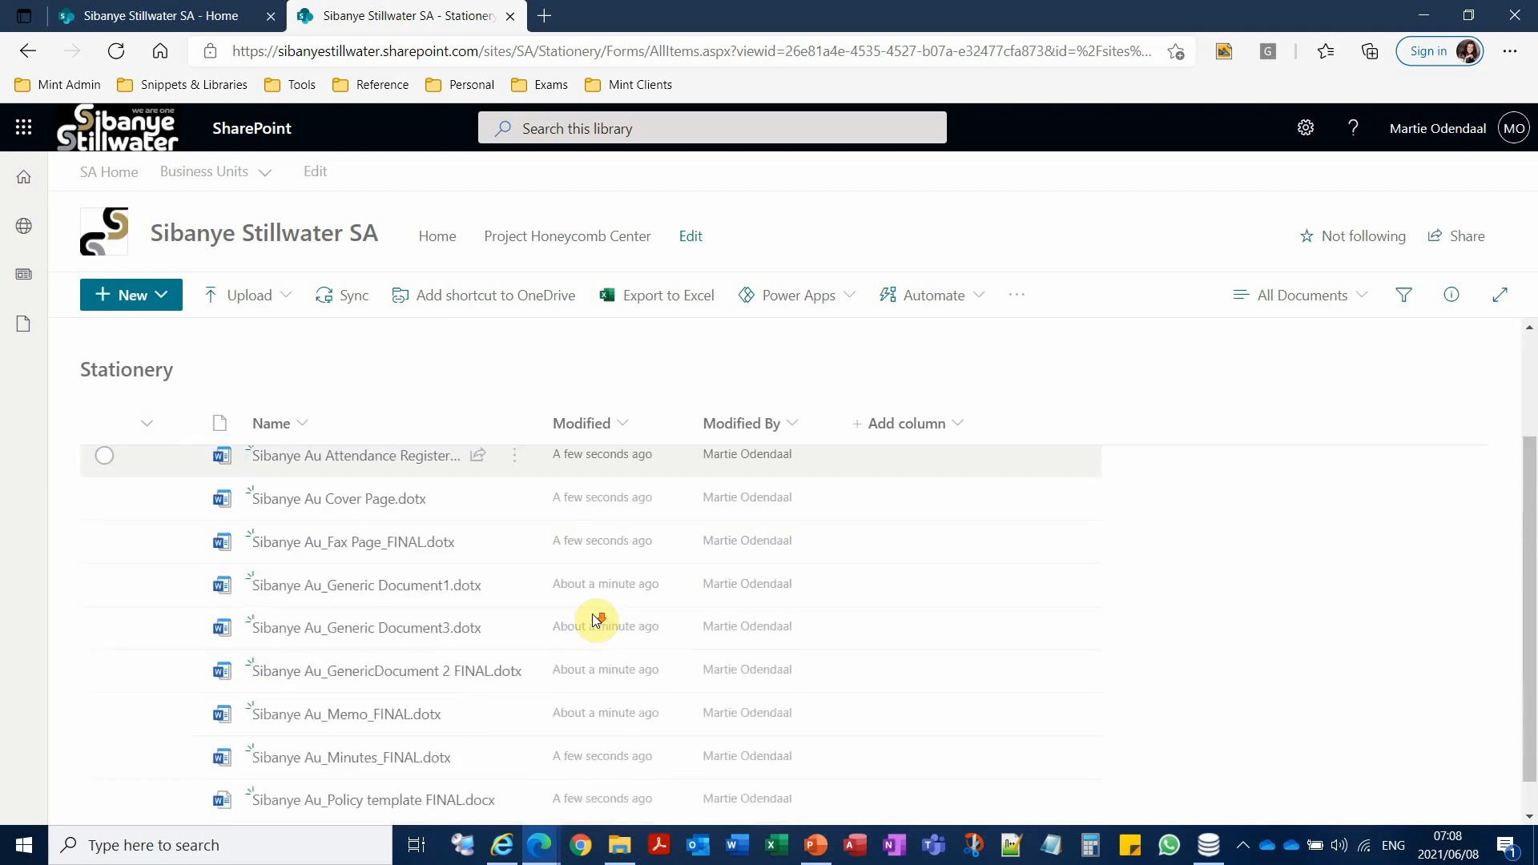
scroll(639, 738, "up", 3)
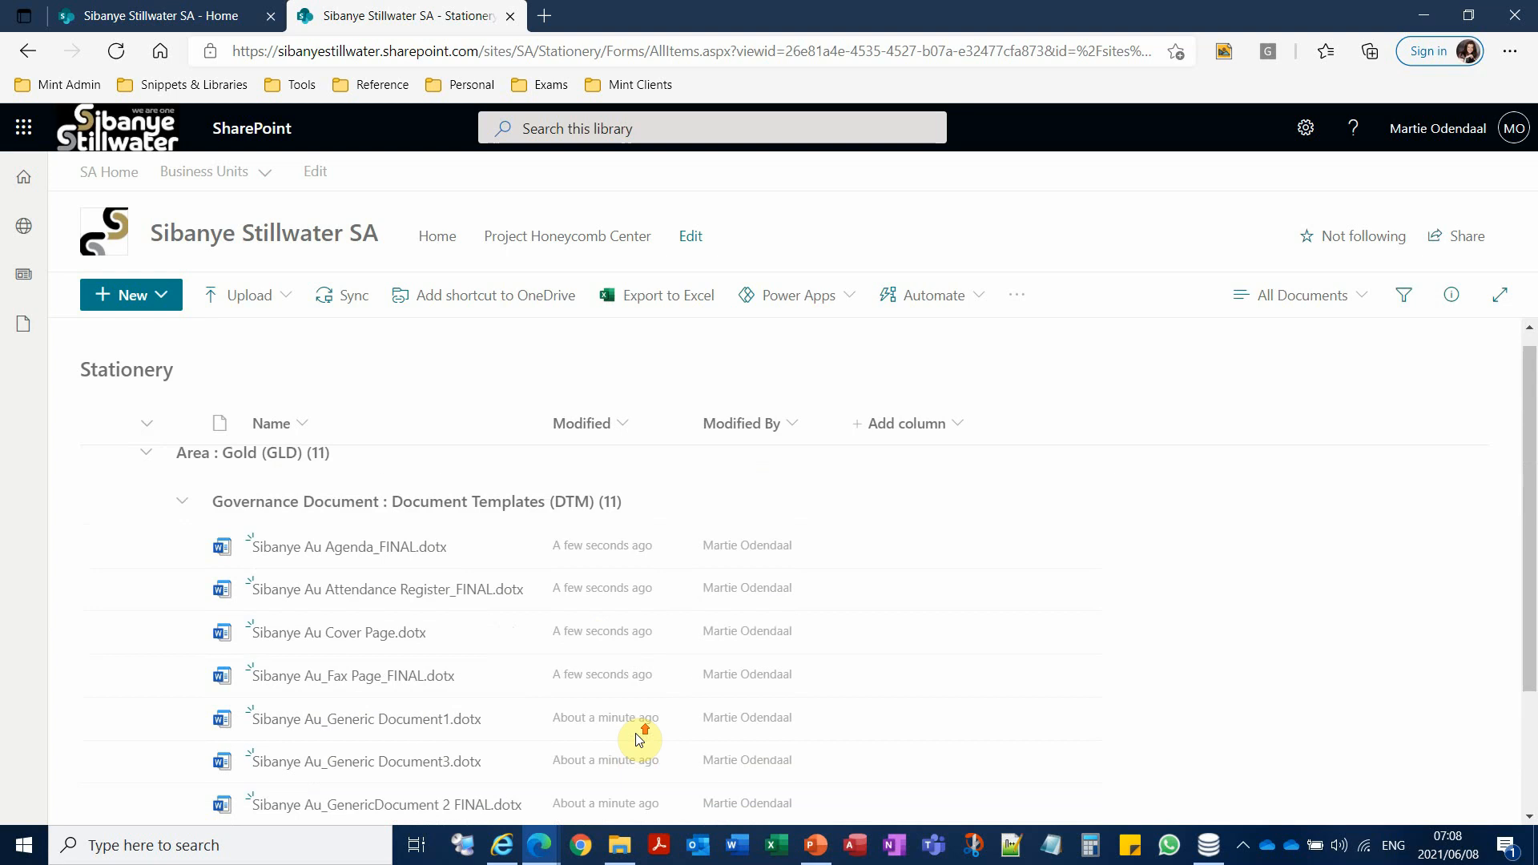
left_click(147, 472)
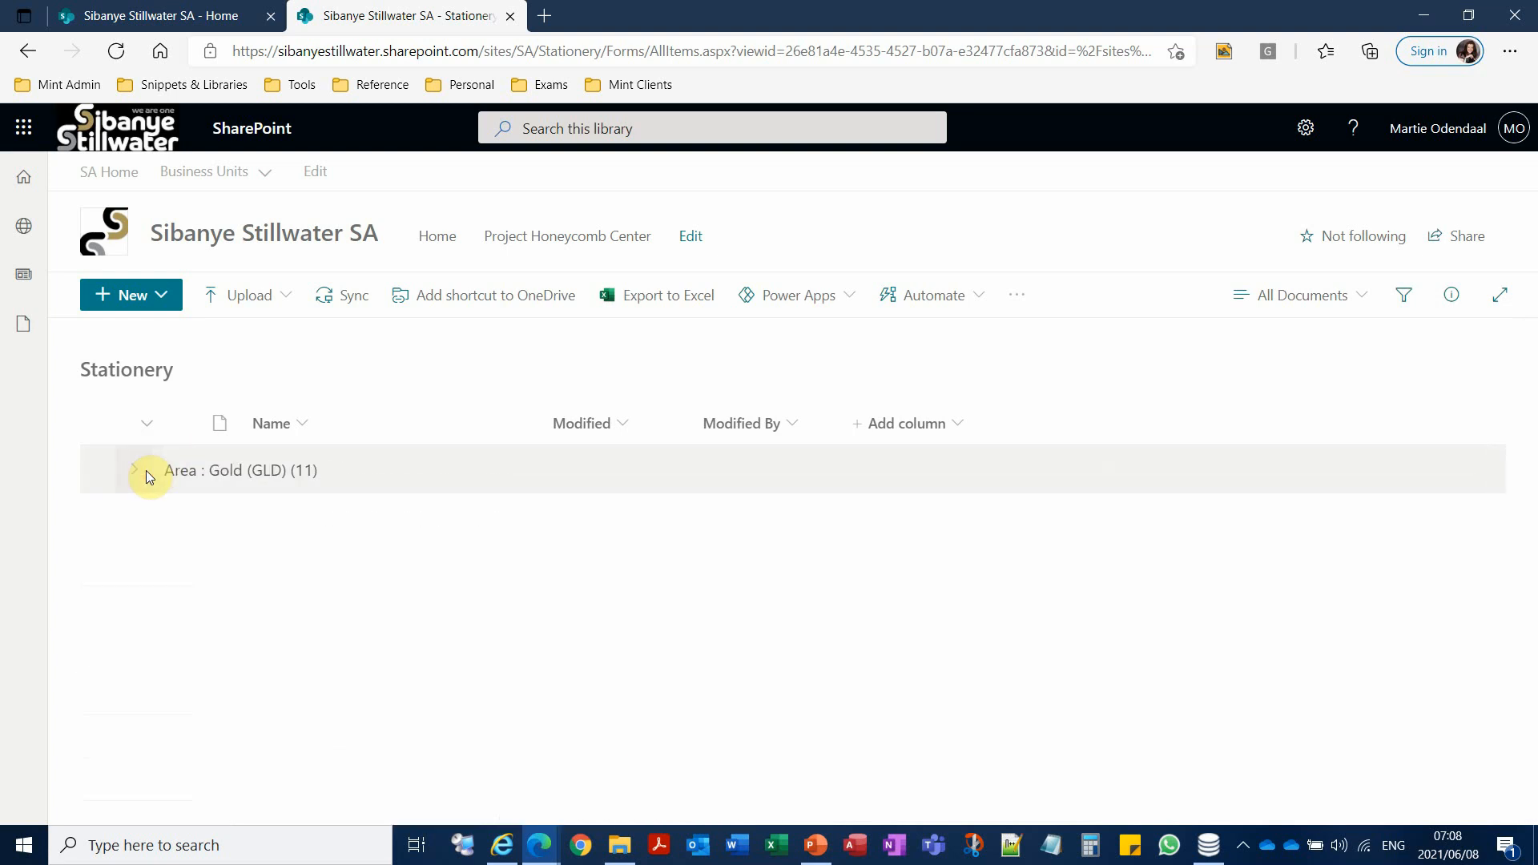